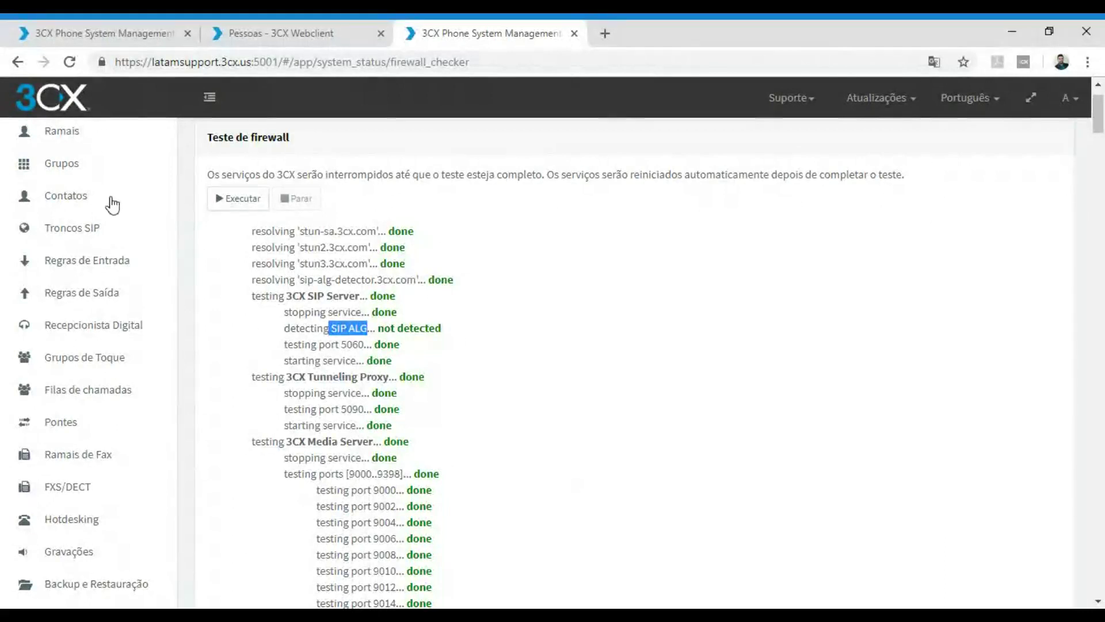
Step: Enable all SIP trunks with Habilitar Todos so they re-register
click(114, 235)
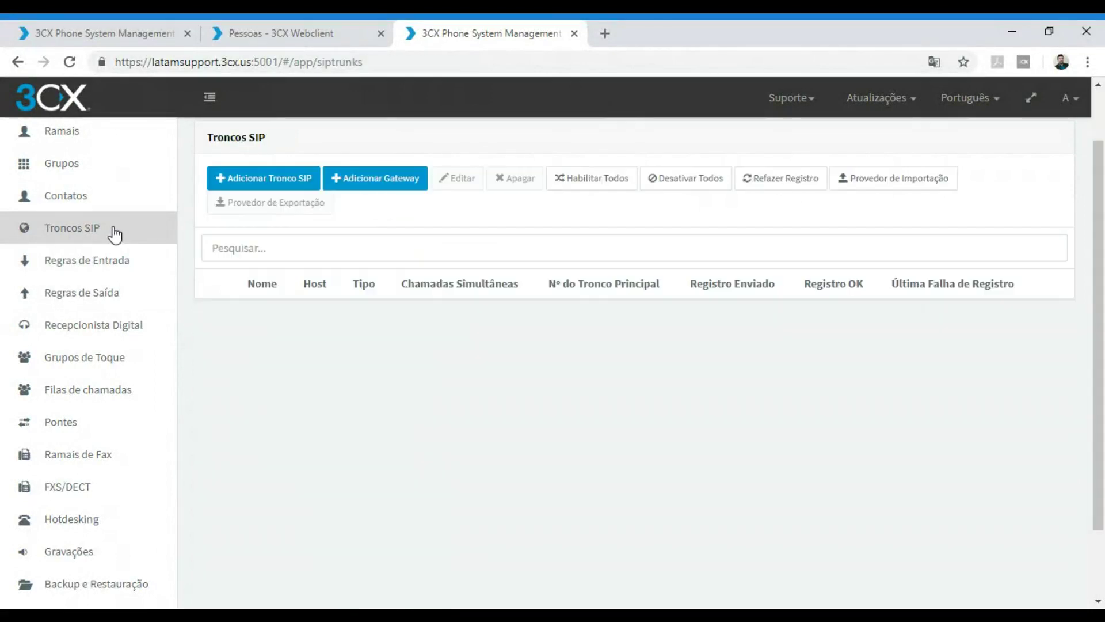
click(621, 183)
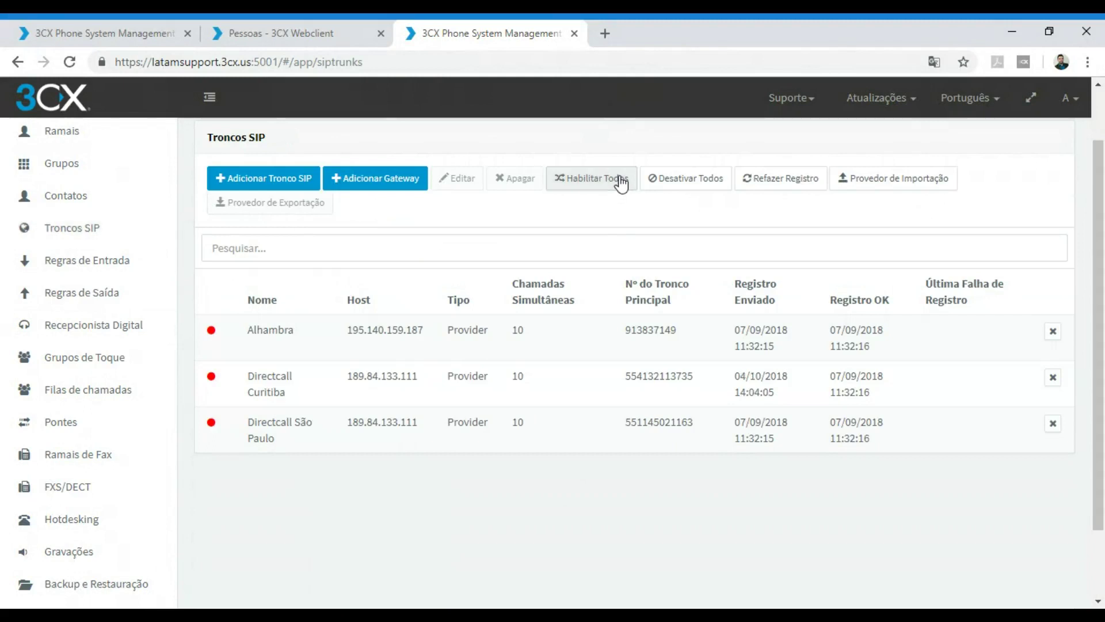
click(621, 183)
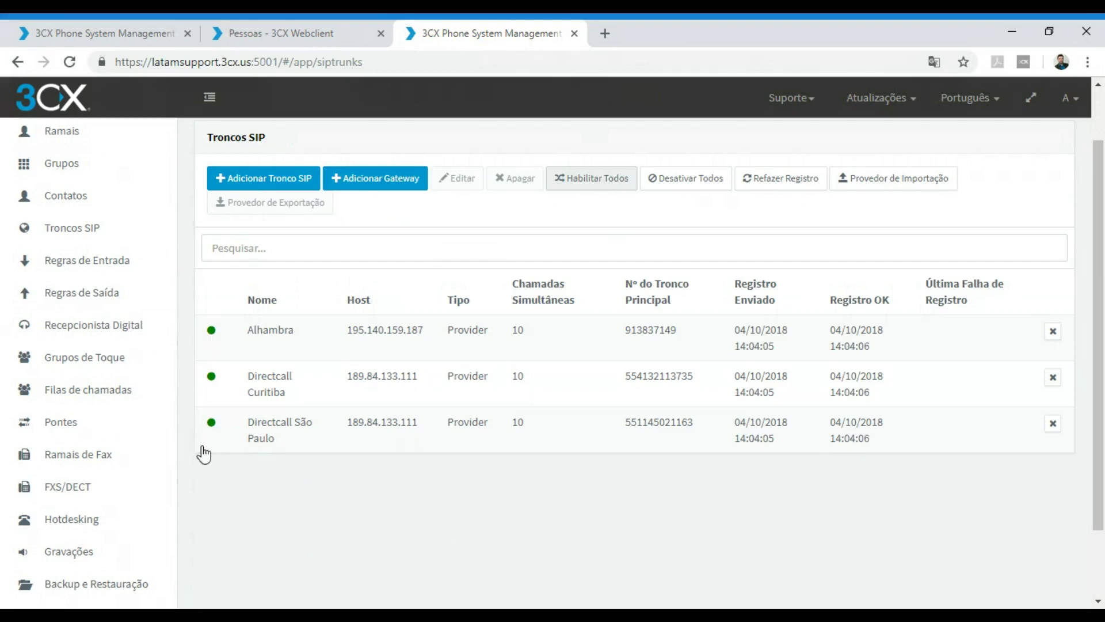
Step: Check that the Alhambra, Directcall Curitiba and Directcall São Paulo trunks are all registered
drag(238, 339, 301, 343)
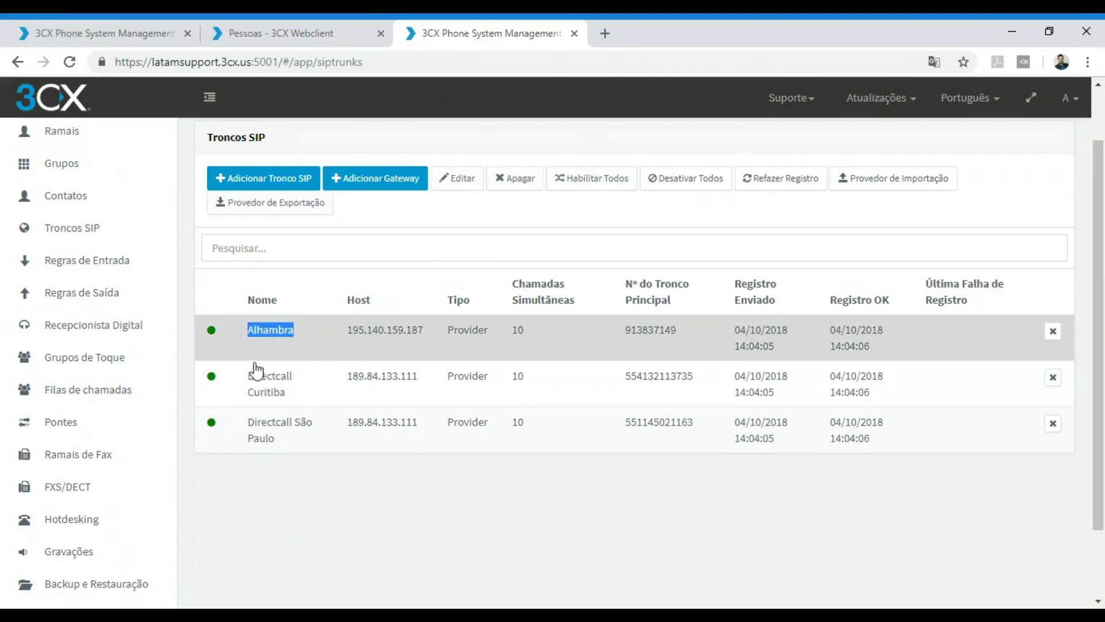
drag(248, 380, 300, 399)
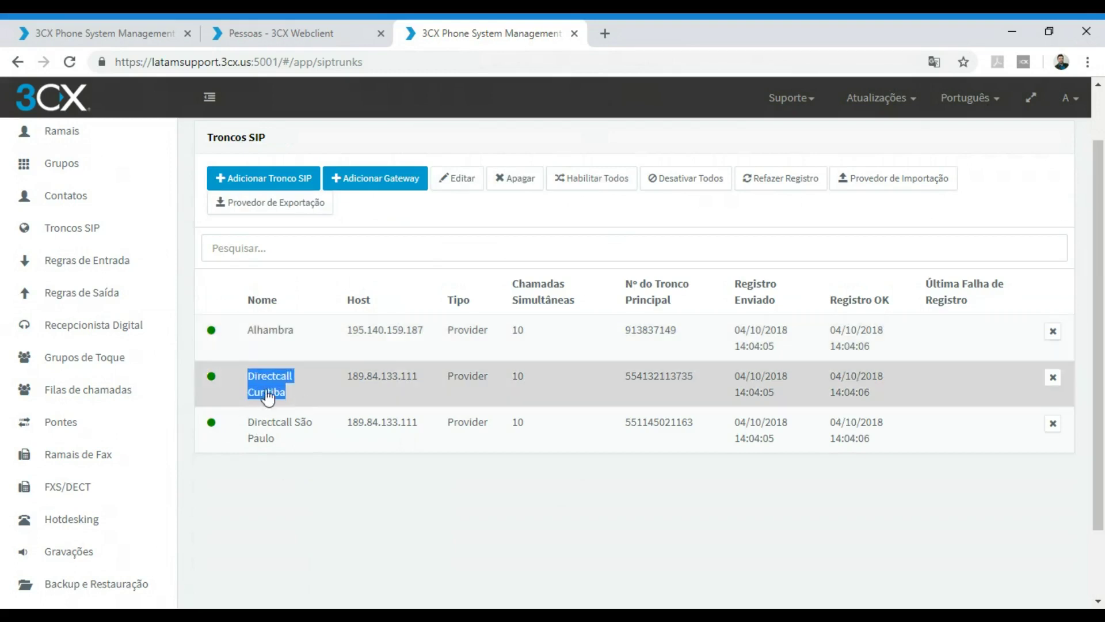
click(292, 400)
drag(291, 400, 283, 451)
click(284, 451)
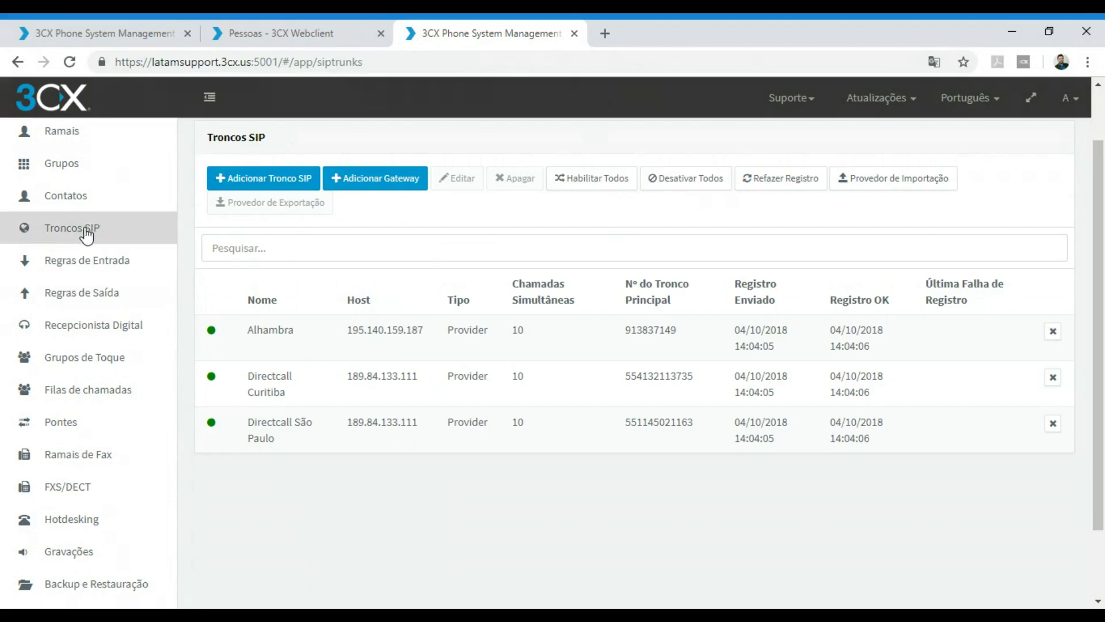
Step: Add a Vivo SIP trunk for country BR with main trunk number 551145
click(249, 190)
click(371, 197)
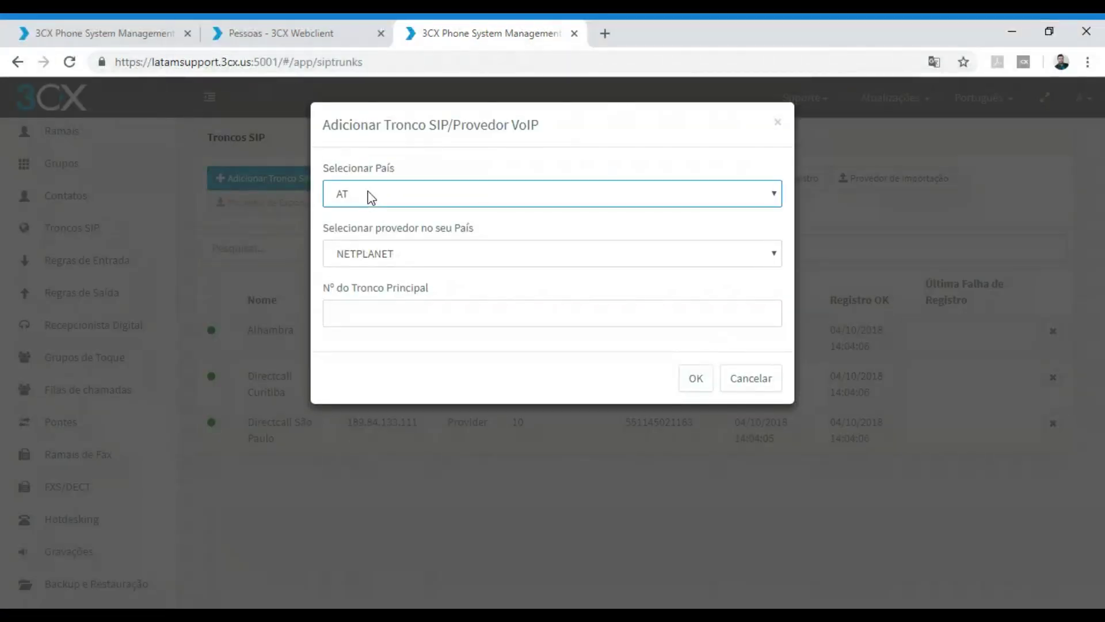
click(368, 266)
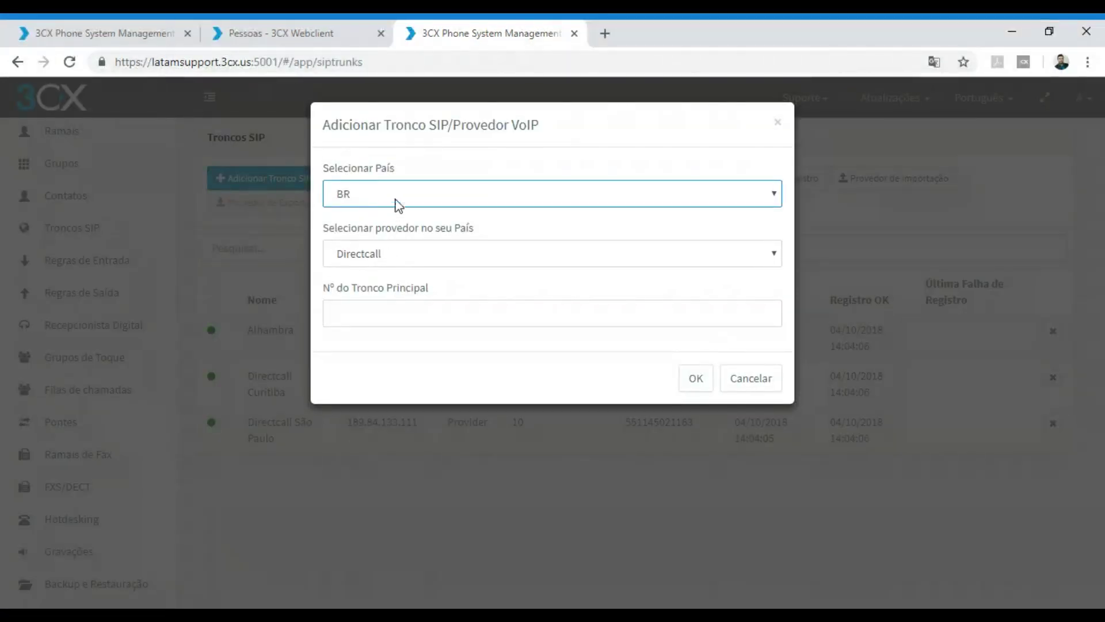
click(375, 258)
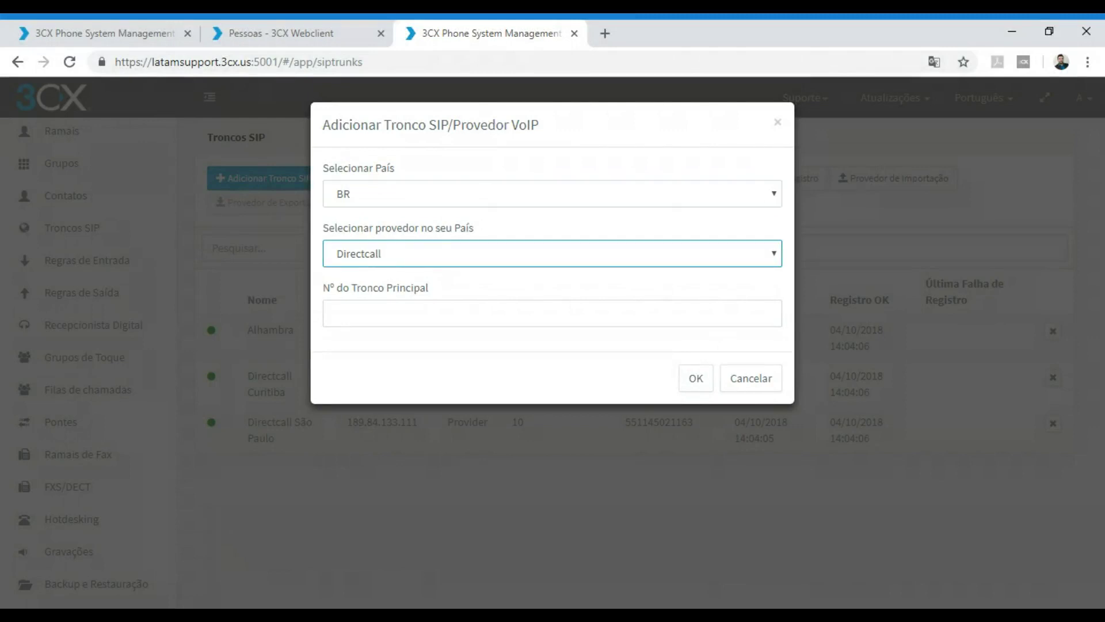
key(Down)
click(346, 313)
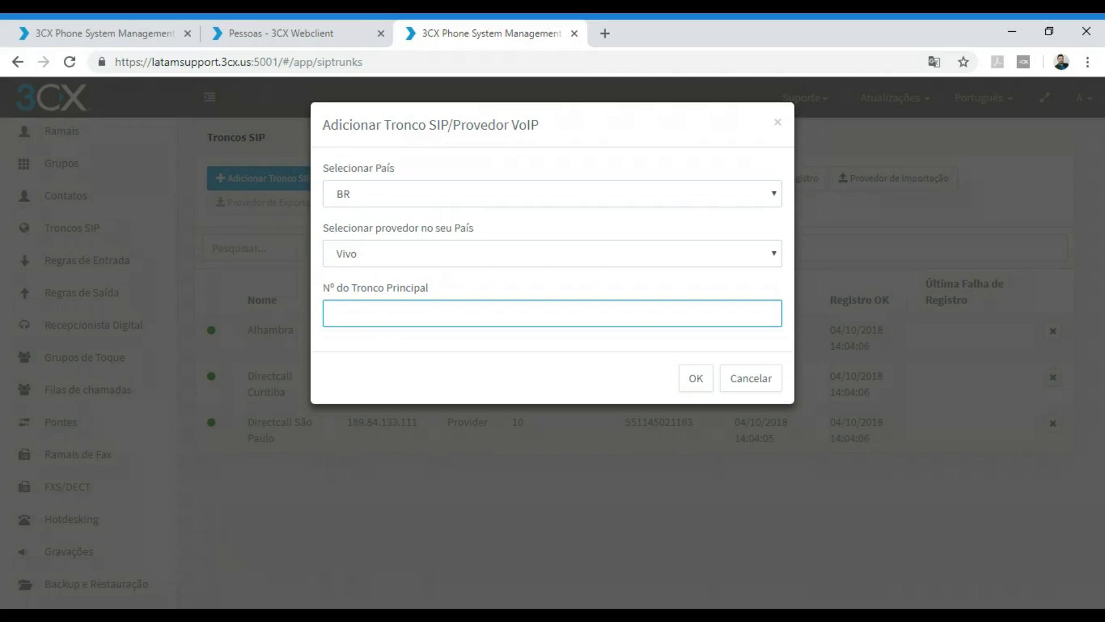
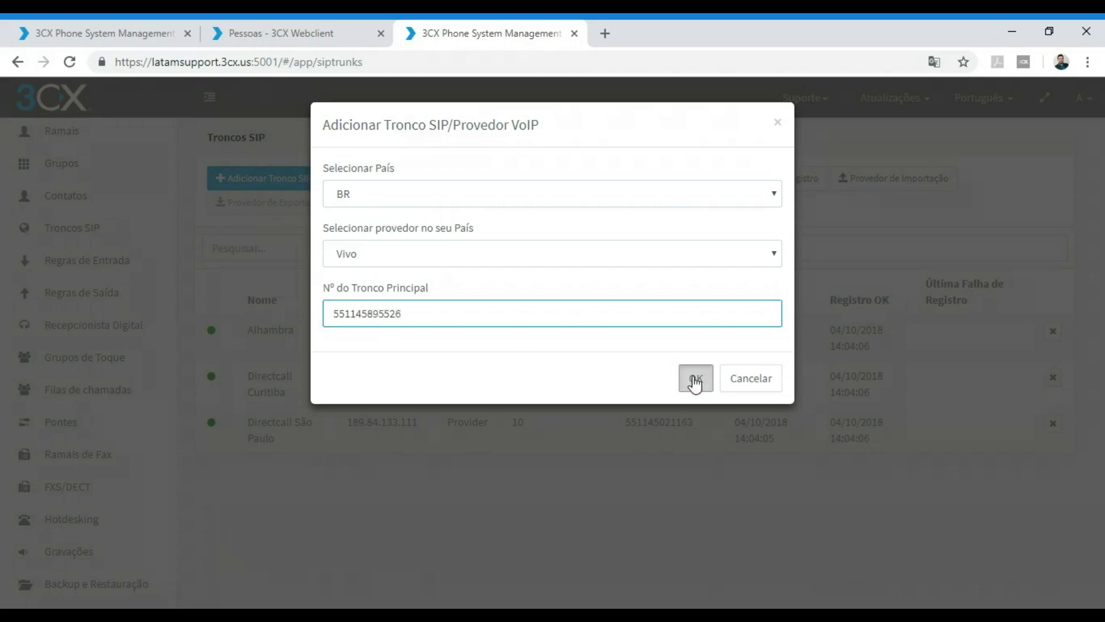
click(693, 379)
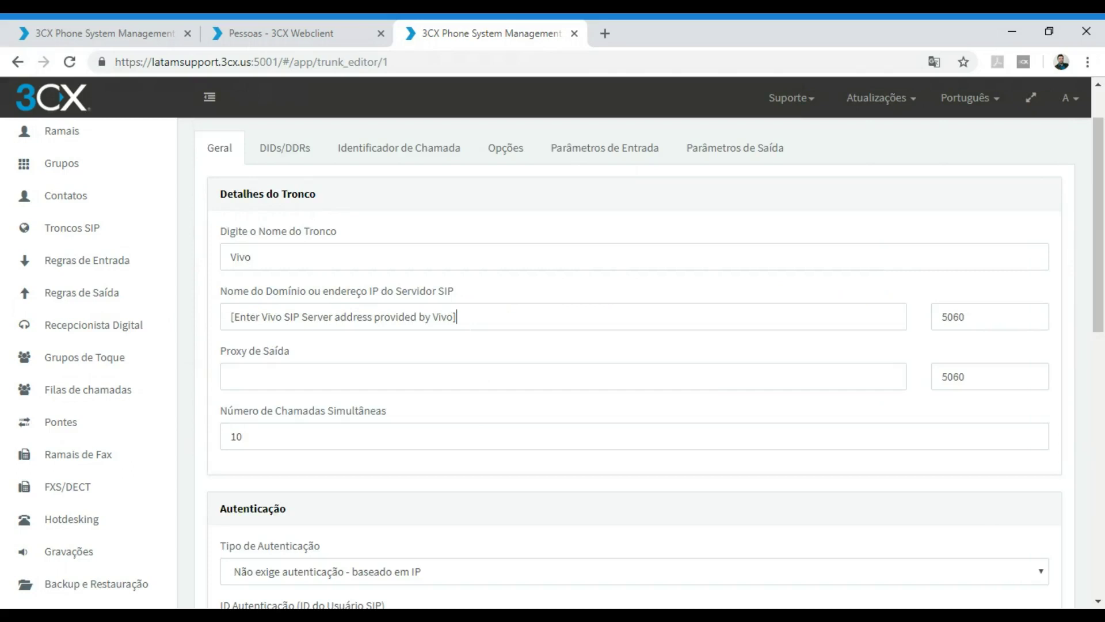
Step: Review the Vivo trunk's general SIP server settings and its Opções tab
triple_click(456, 317)
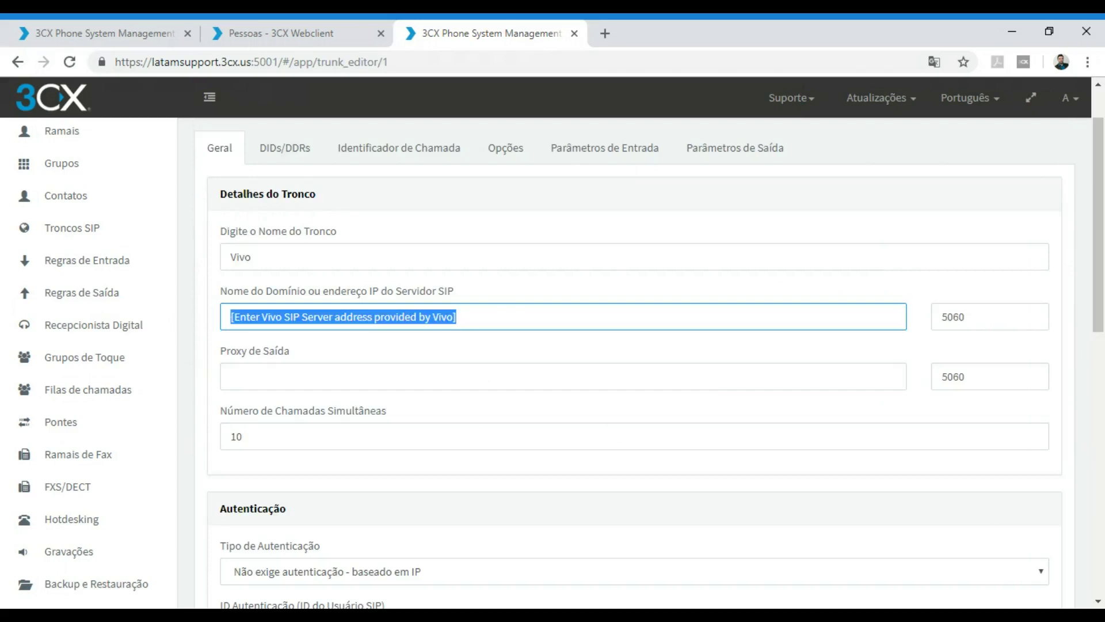
scroll(383, 466, down, 5)
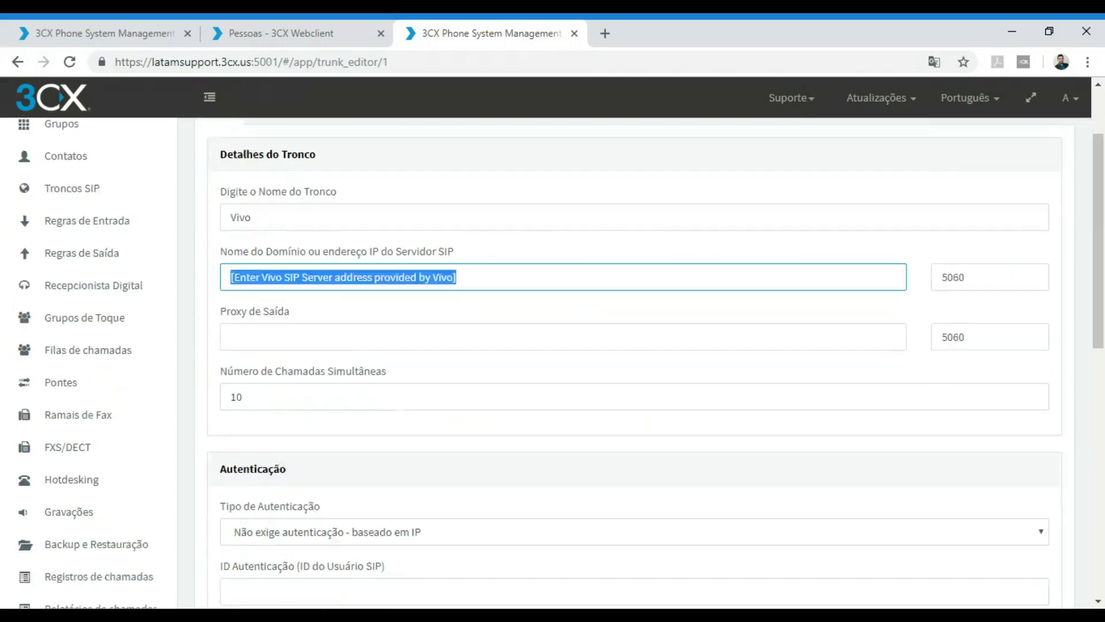
scroll(388, 354, up, 6)
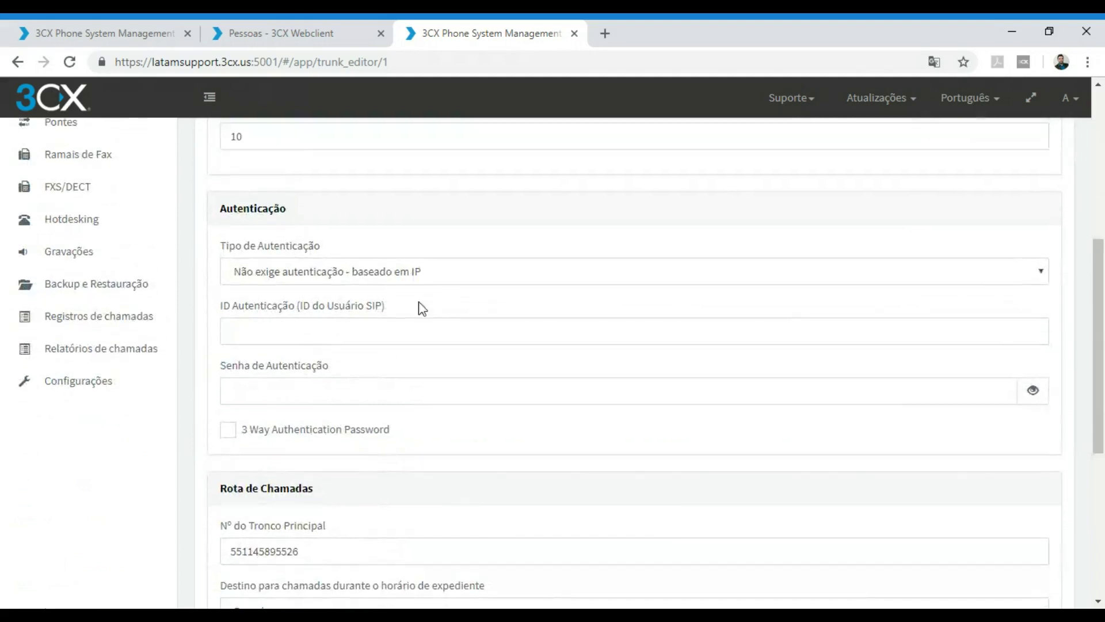
click(510, 217)
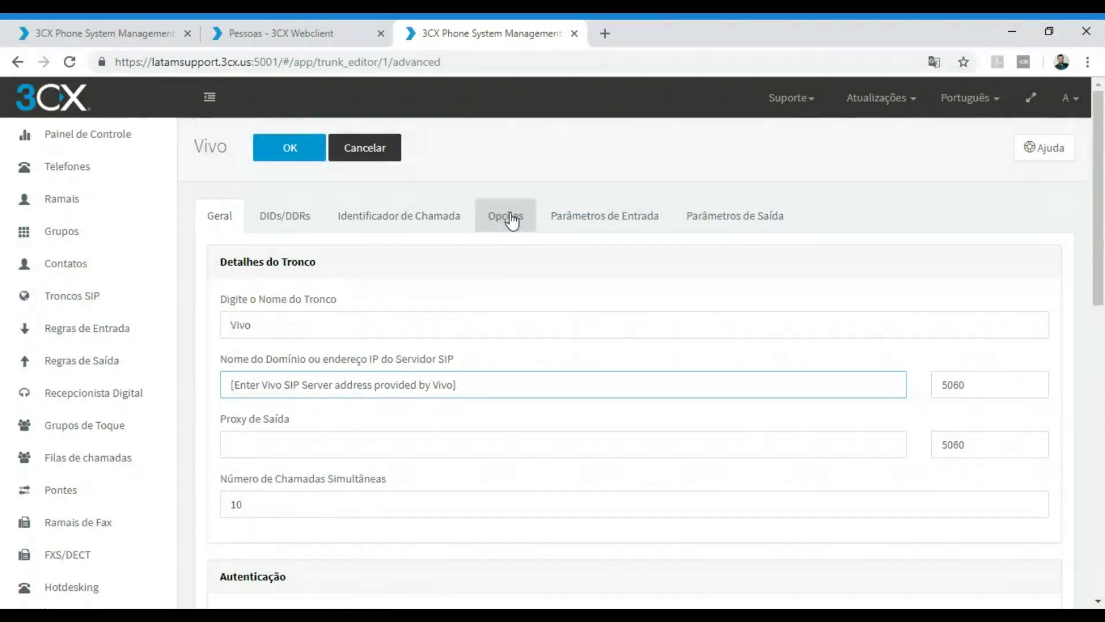
scroll(365, 348, down, 10)
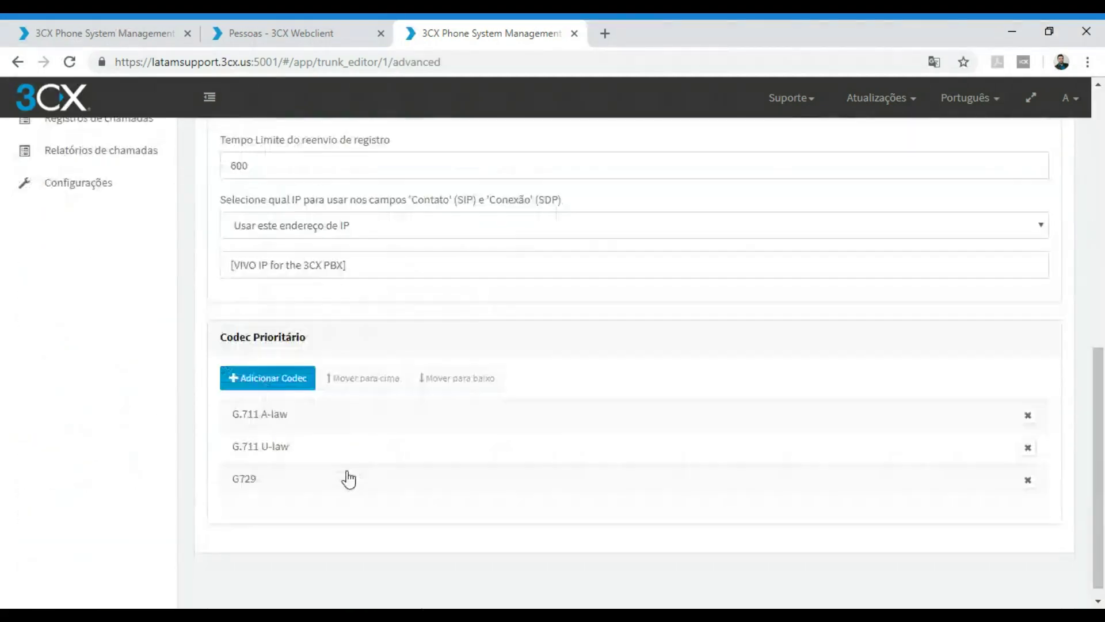
drag(346, 265, 230, 264)
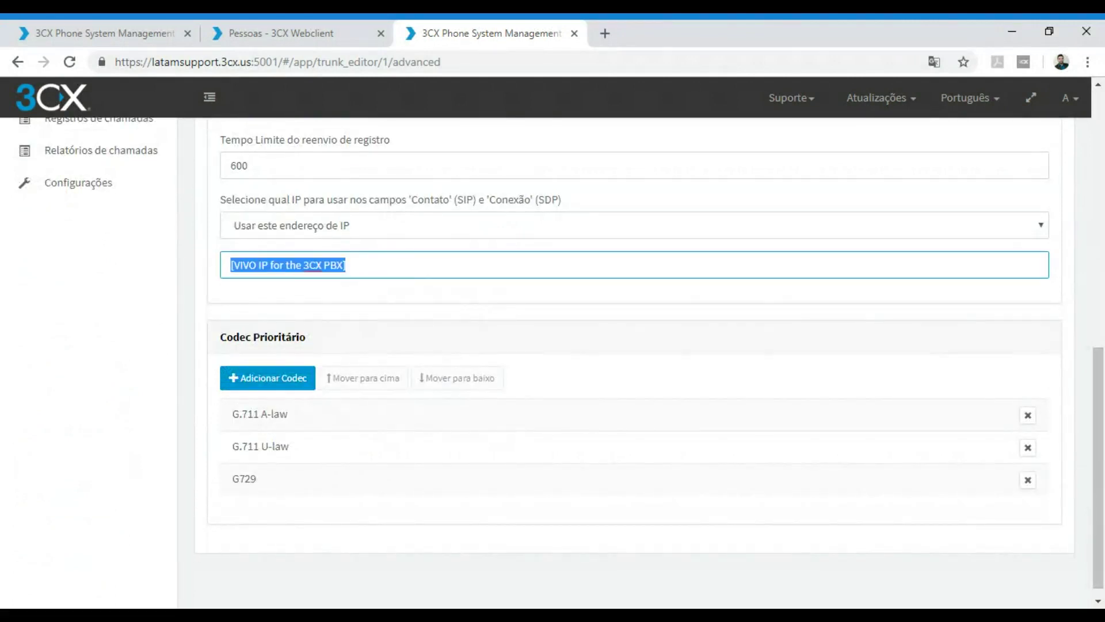
scroll(379, 338, up, 10)
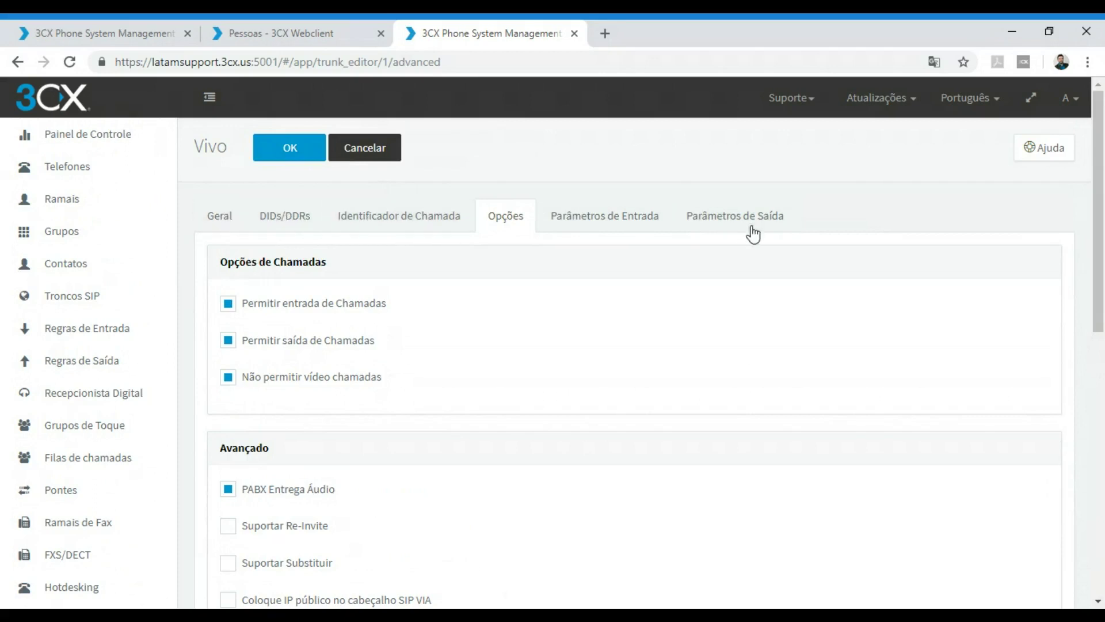
Step: Look over the outbound and inbound parameters tabs, then cancel the Vivo trunk unsaved
click(685, 217)
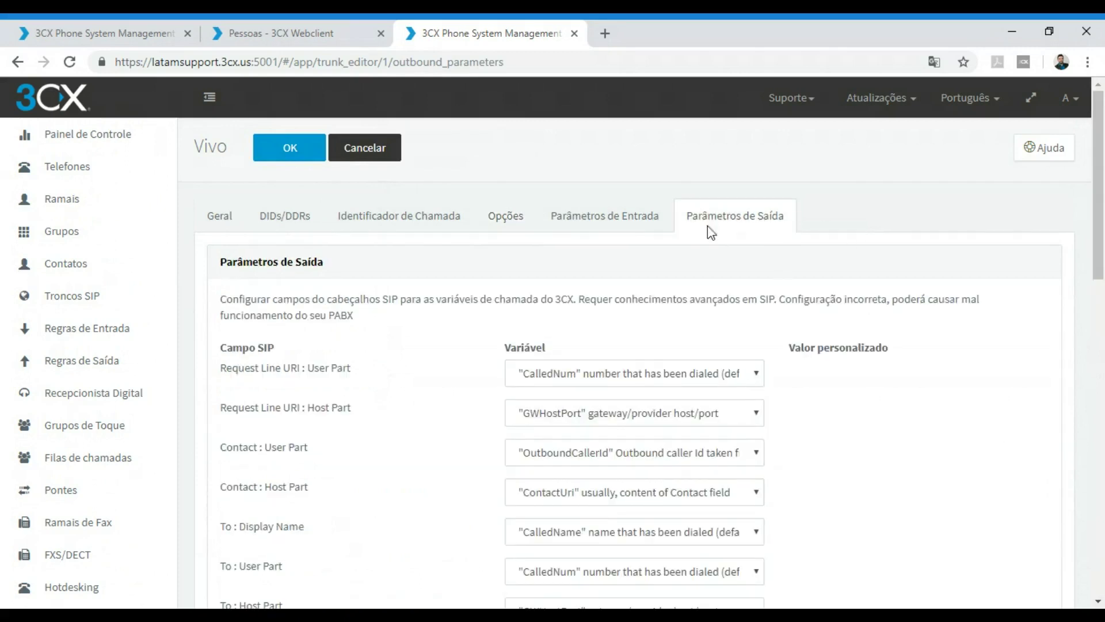
click(612, 222)
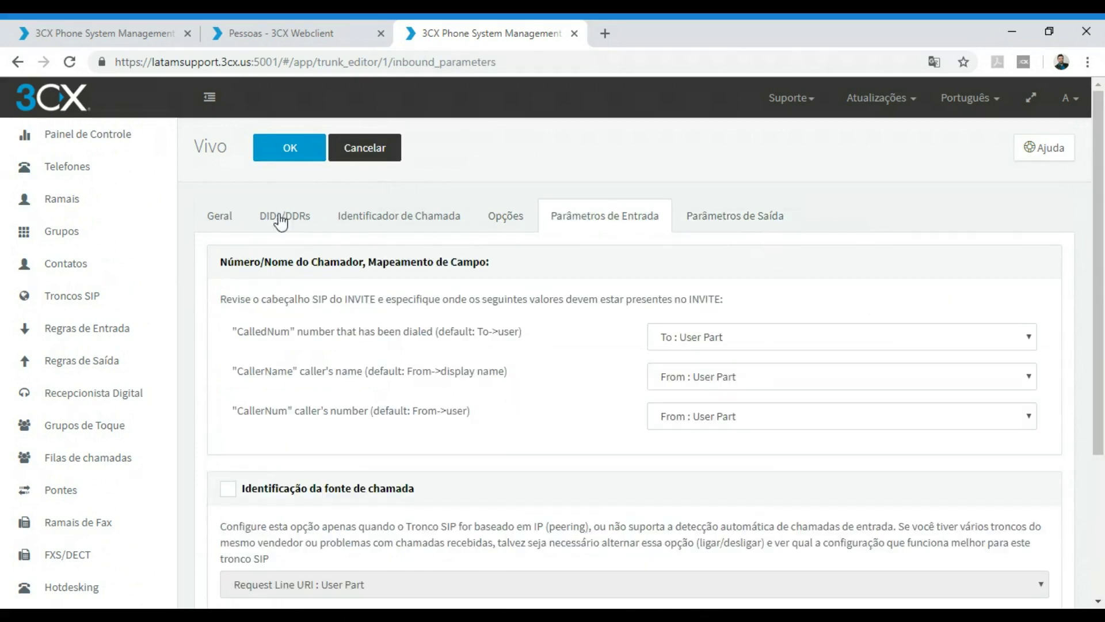
click(233, 217)
drag(233, 152, 195, 151)
click(348, 150)
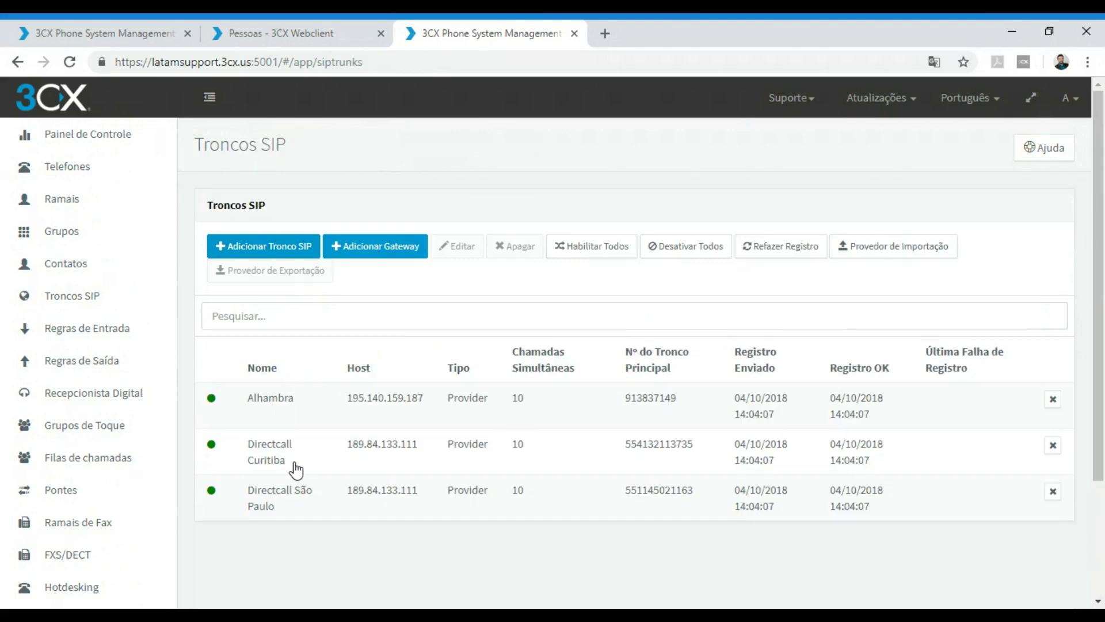
drag(296, 469, 246, 451)
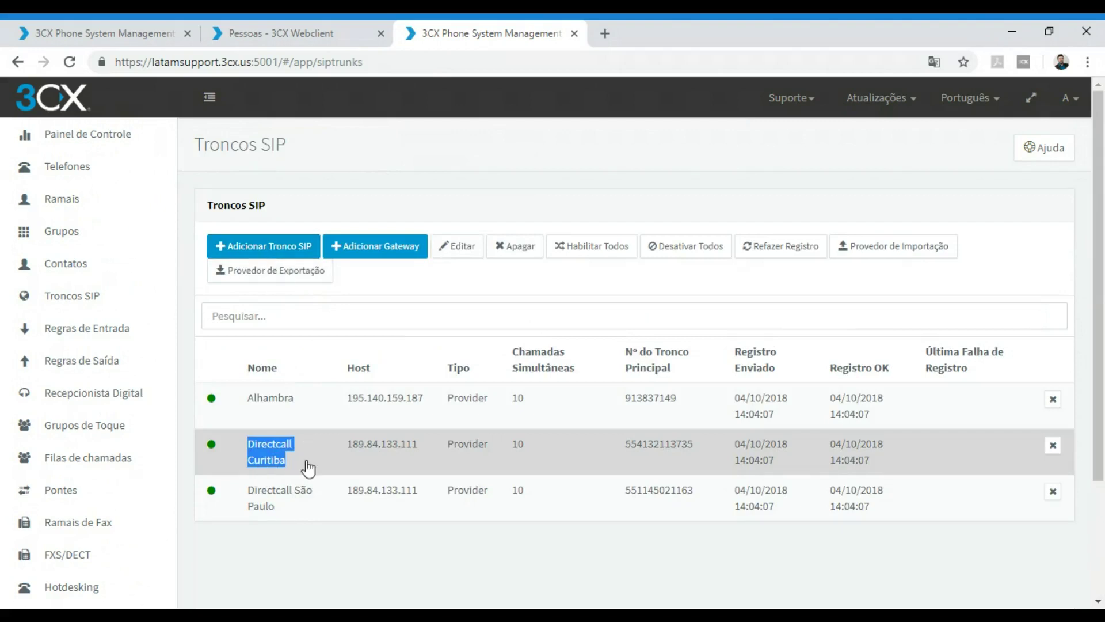
click(263, 247)
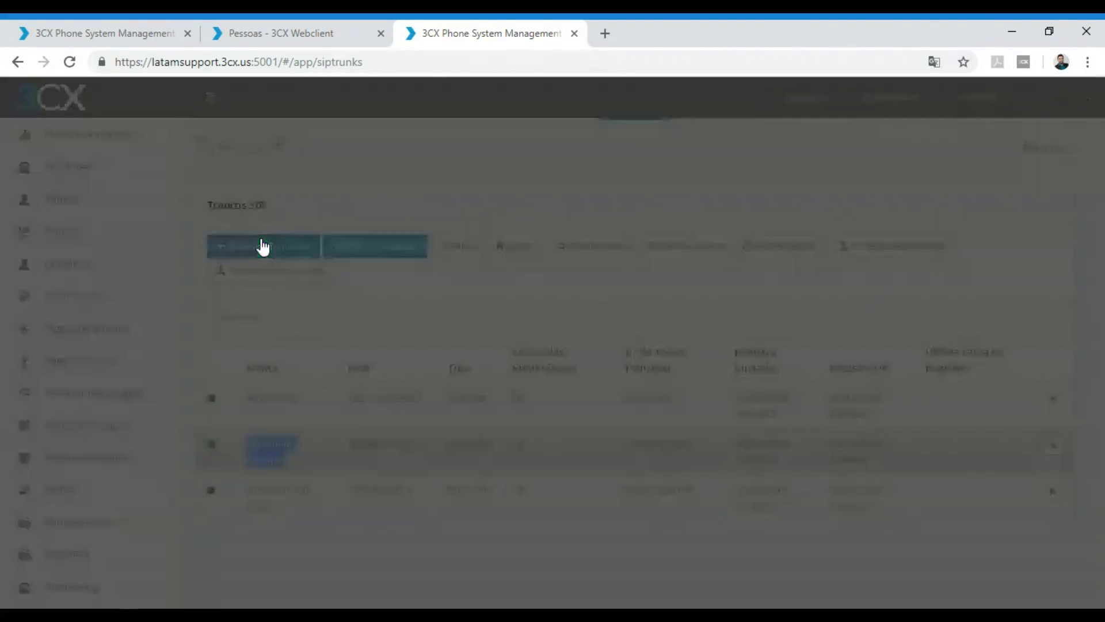
click(389, 205)
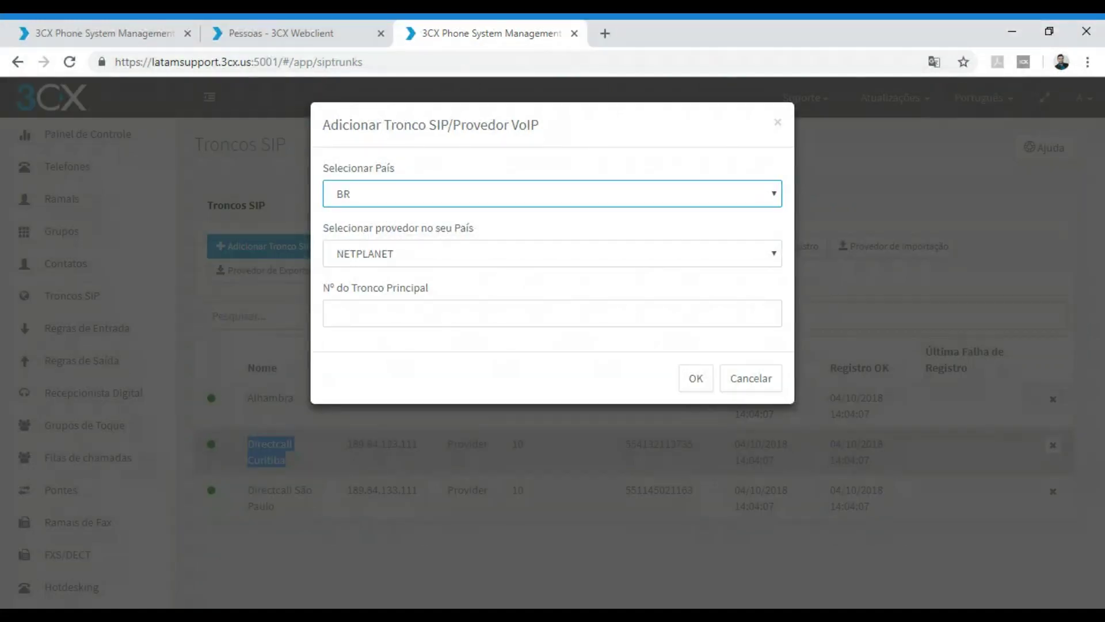
click(347, 256)
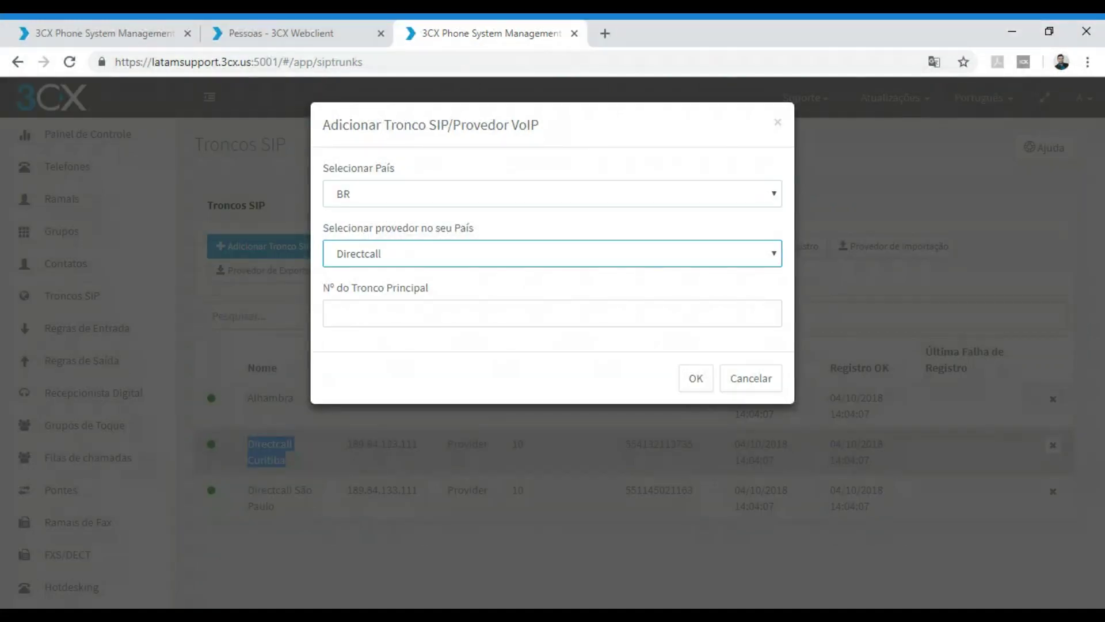
click(332, 313)
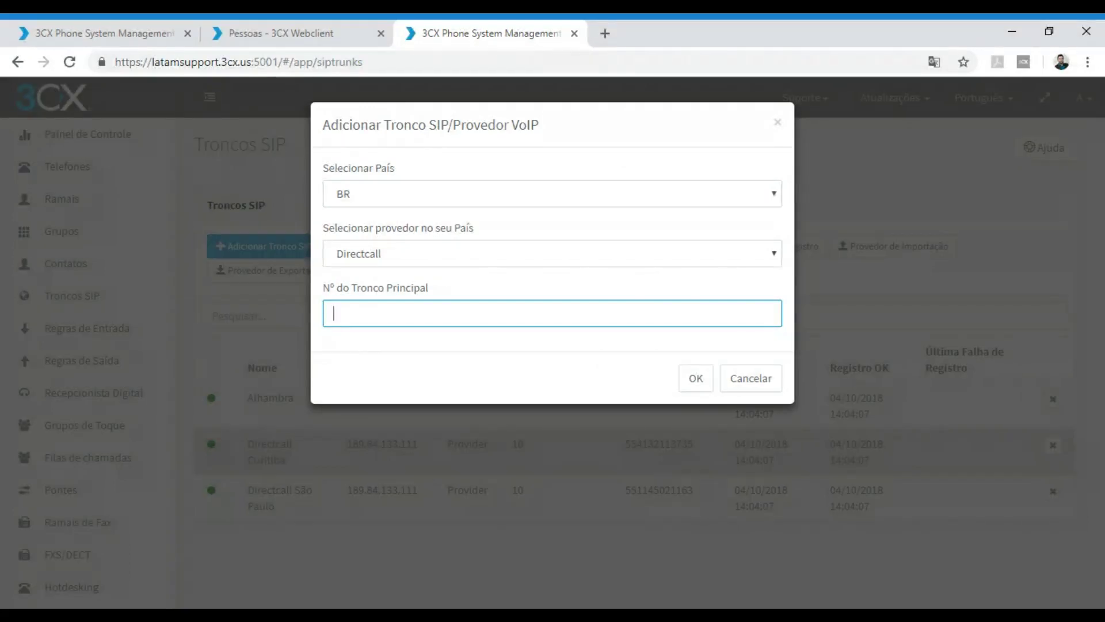
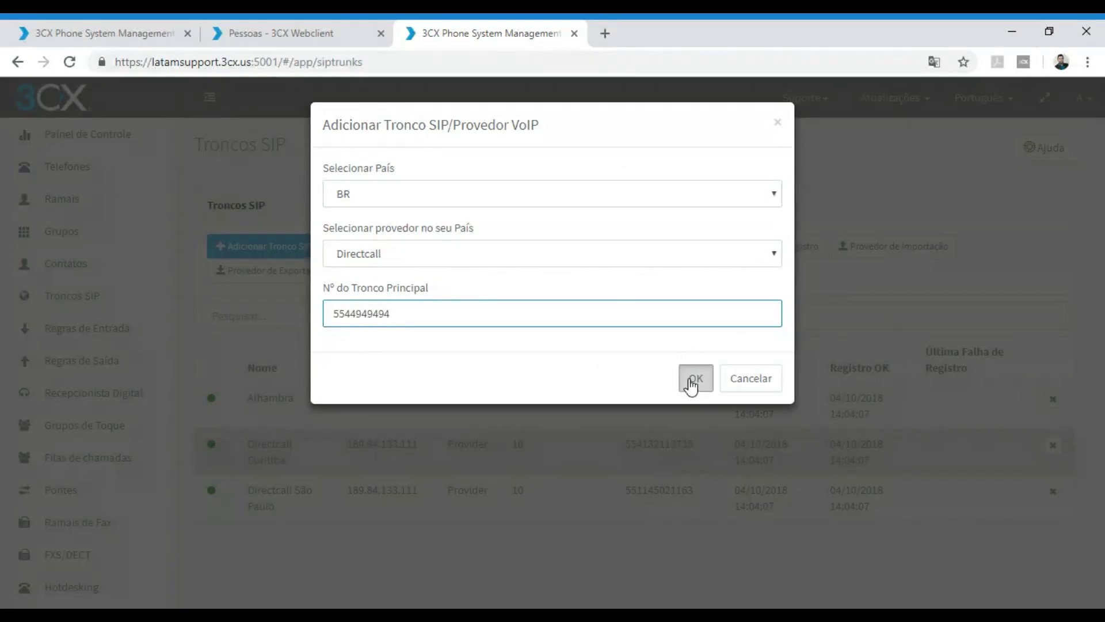
click(690, 384)
Step: Review the draft trunk's SIP server and authentication fields, then discard it unsaved
double_click(313, 389)
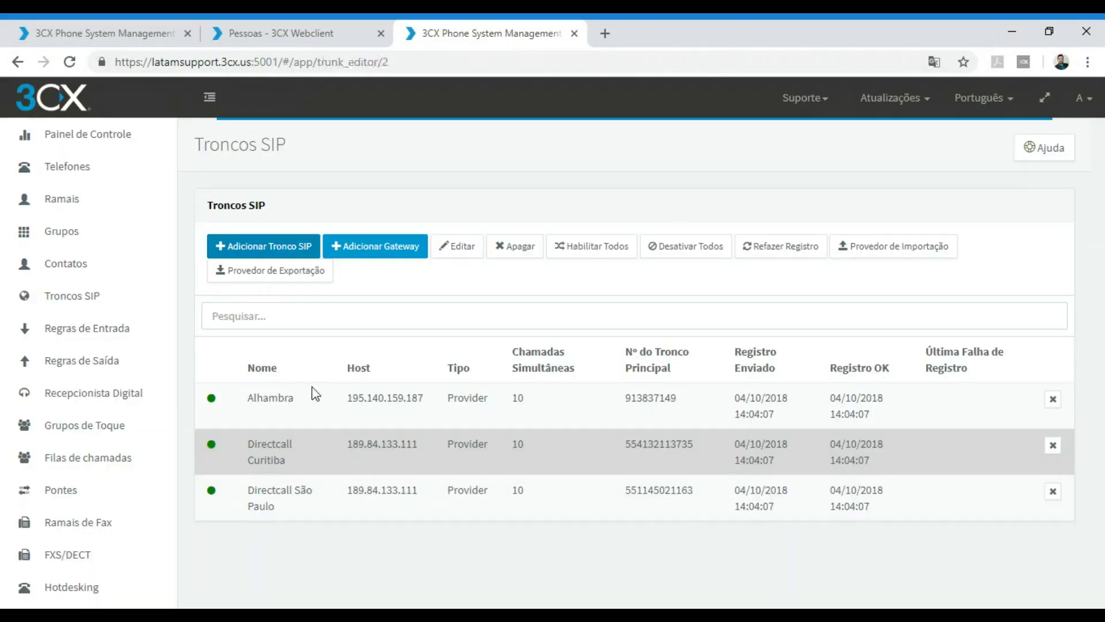
drag(353, 385, 230, 384)
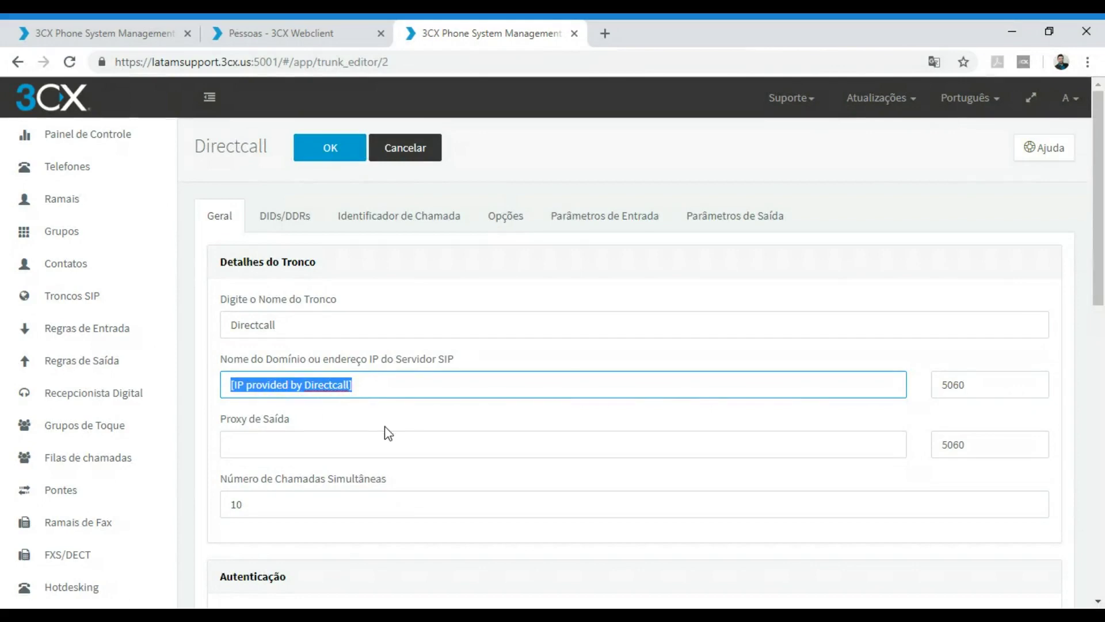
scroll(382, 431, down, 8)
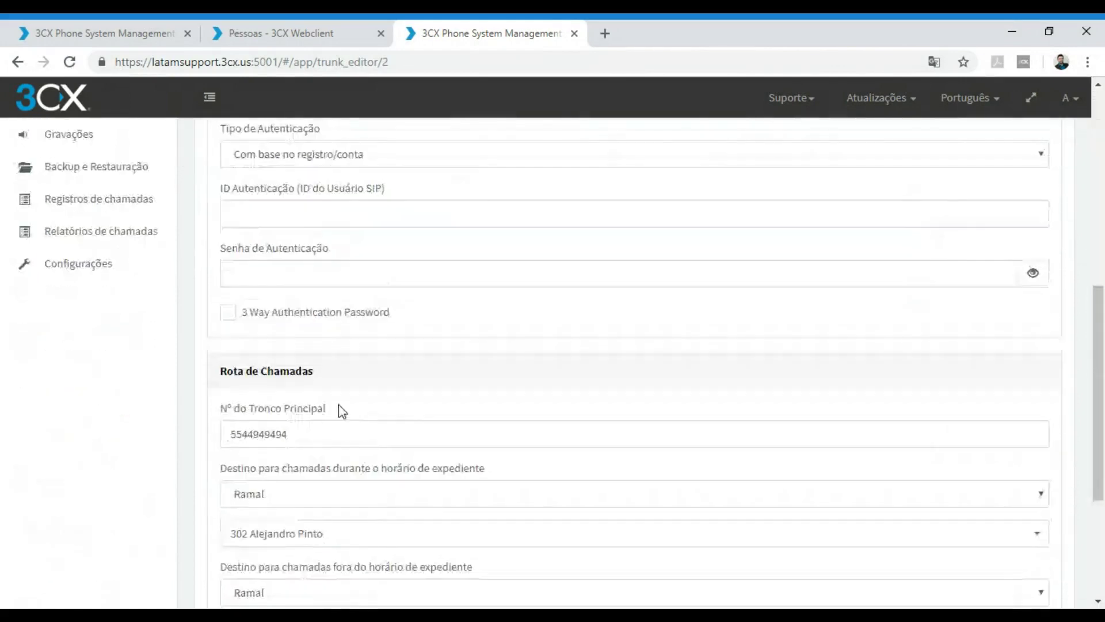
scroll(309, 324, up, 3)
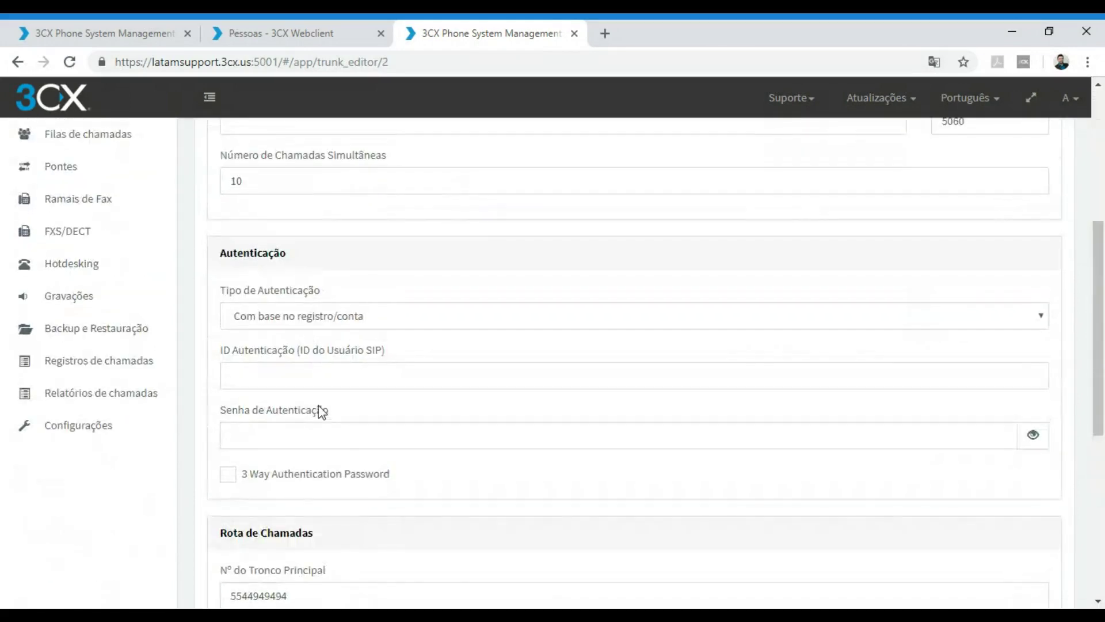
drag(217, 257, 300, 260)
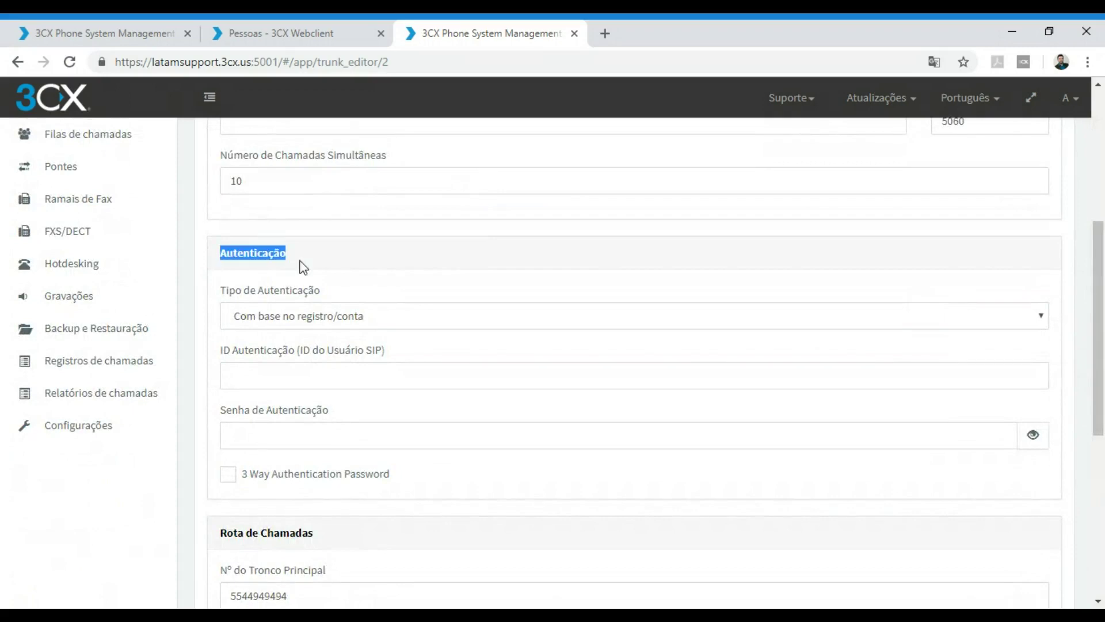
click(226, 375)
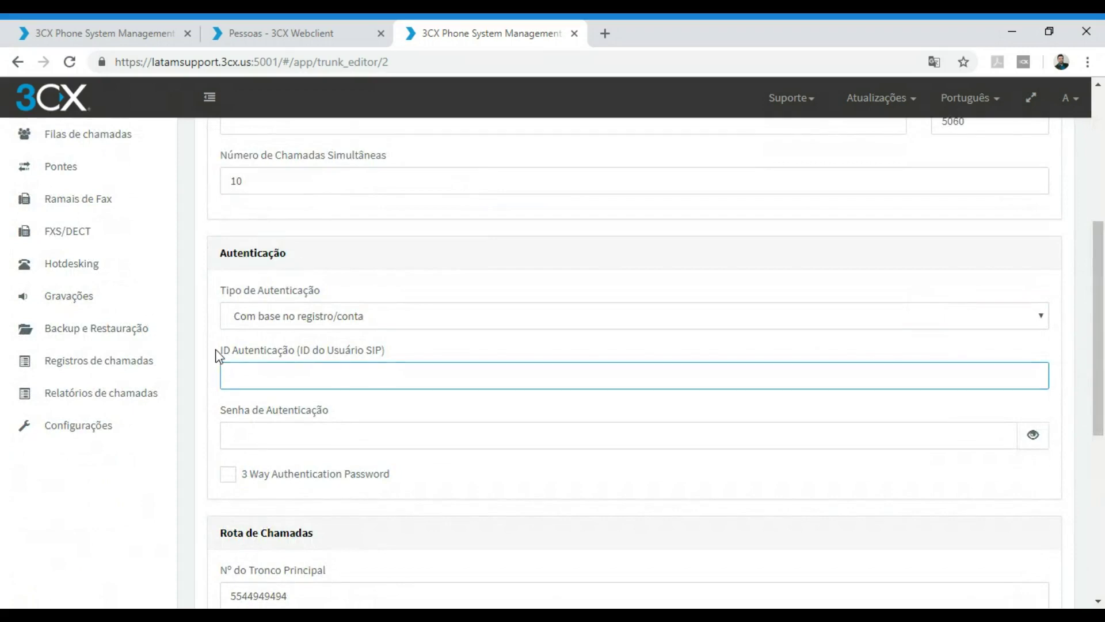
drag(218, 355, 315, 356)
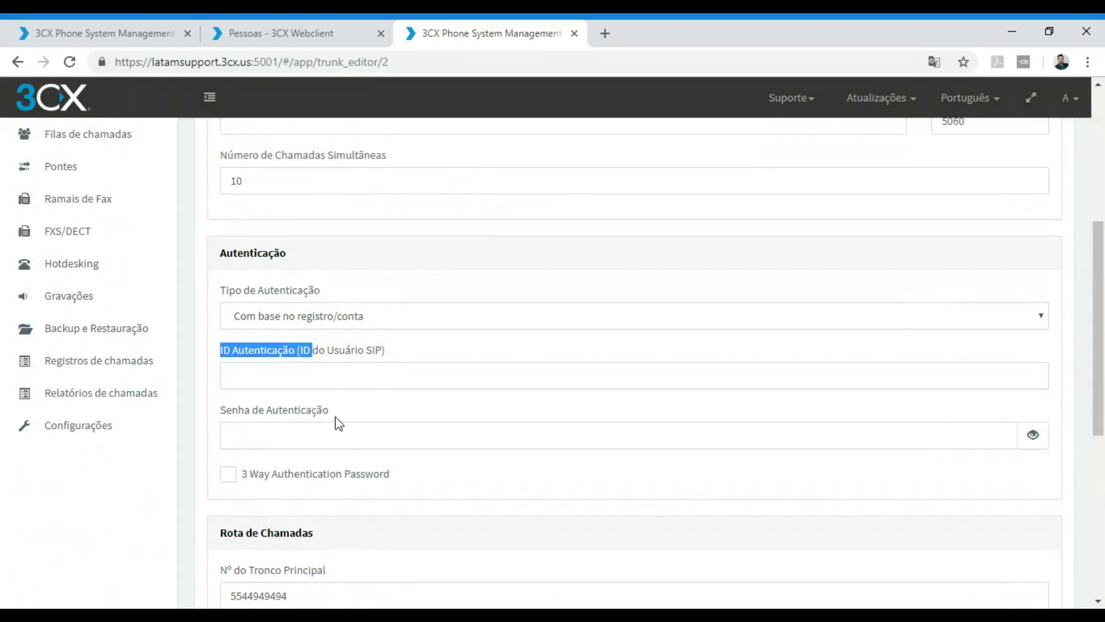
drag(330, 410, 221, 412)
click(245, 435)
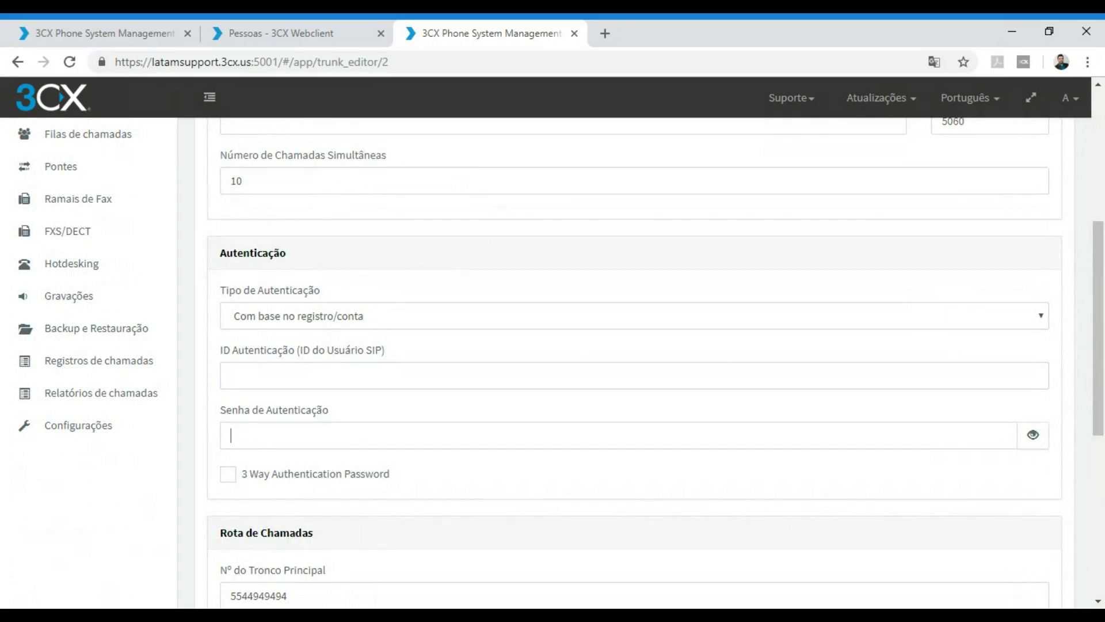
scroll(288, 479, up, 6)
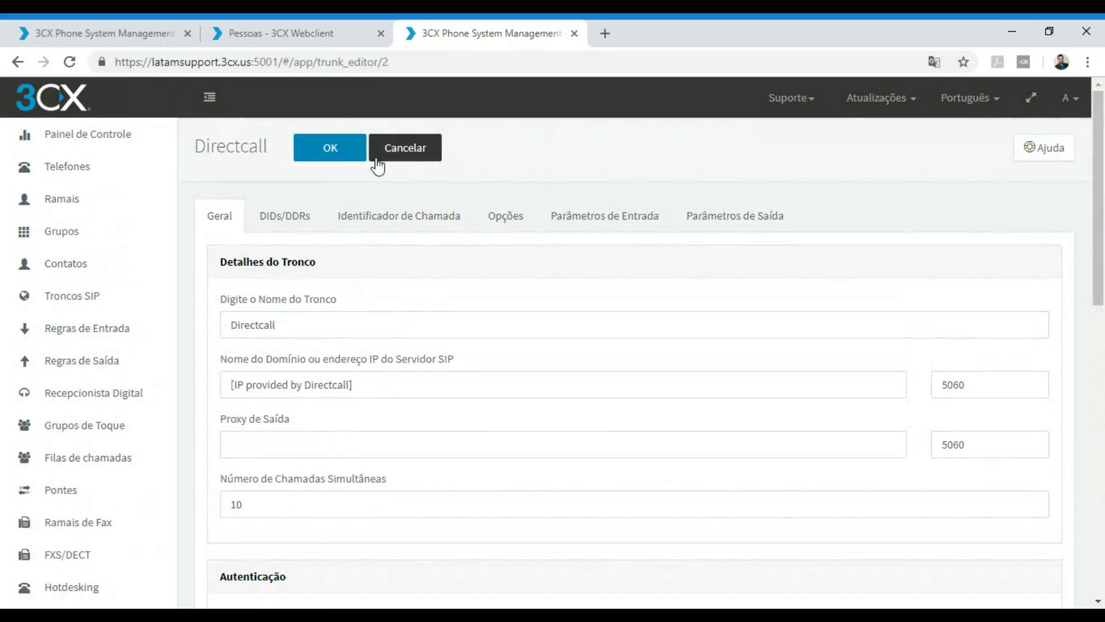
click(420, 154)
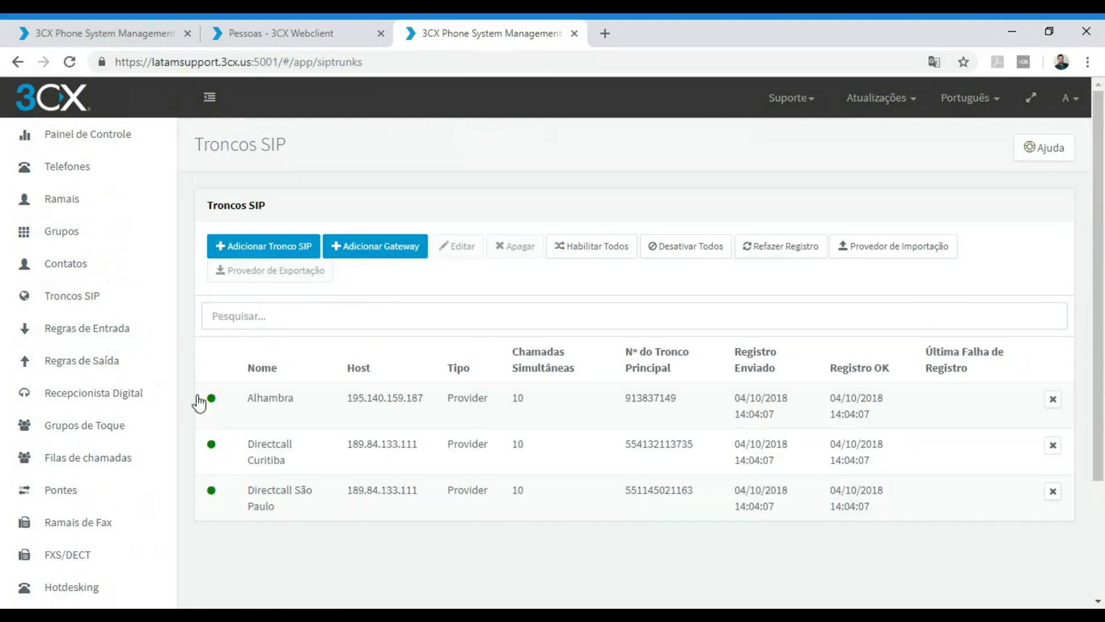
drag(138, 134, 327, 352)
drag(297, 457, 276, 461)
click(306, 498)
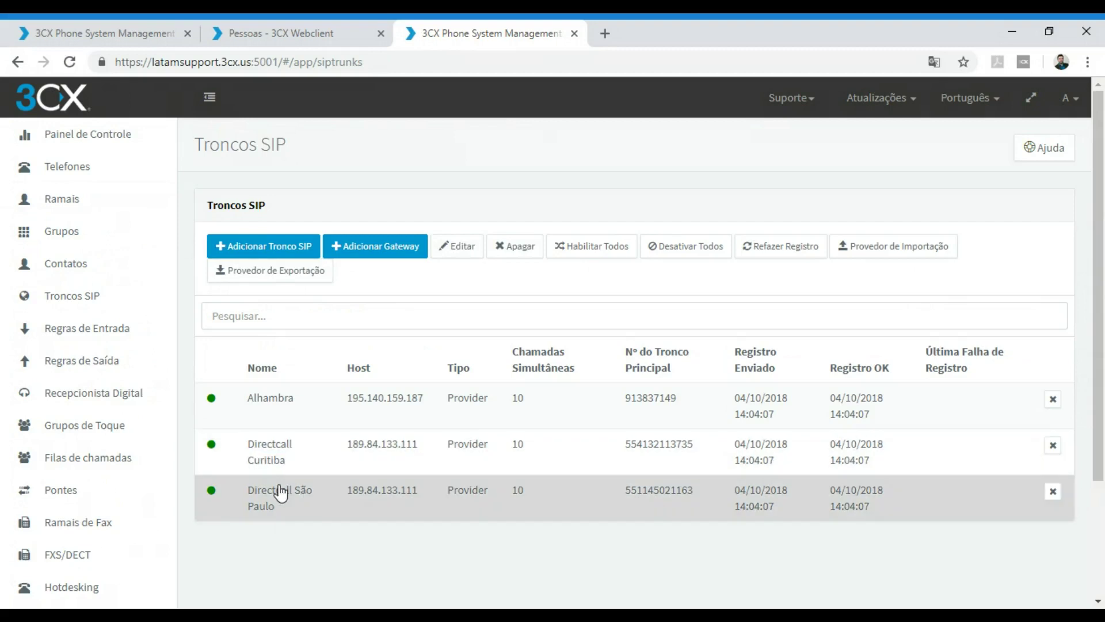
click(458, 251)
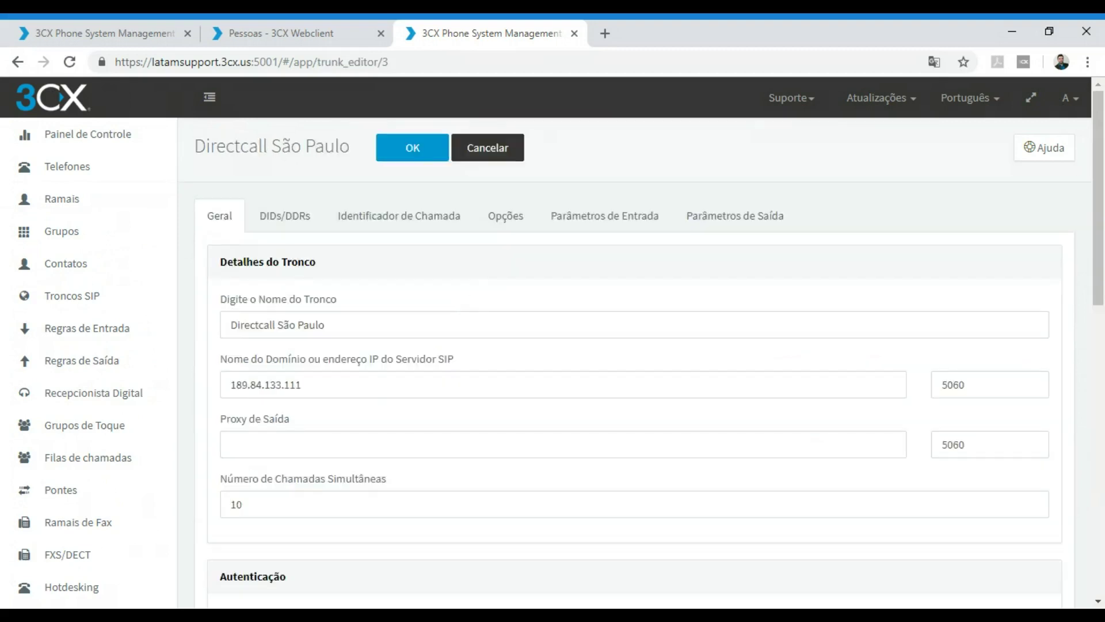
scroll(265, 360, down, 7)
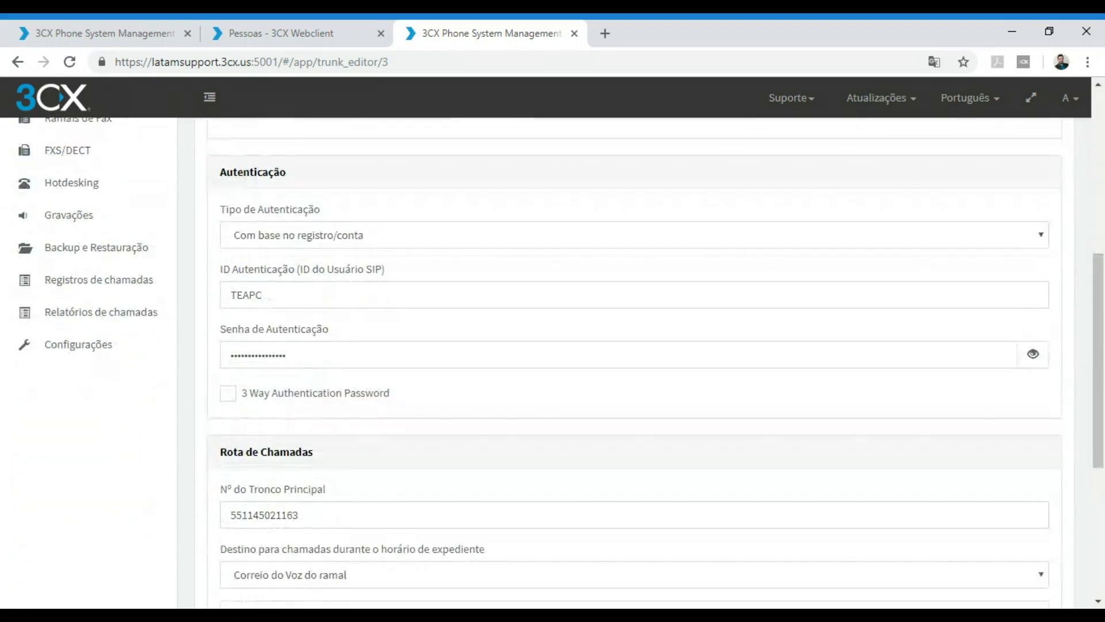
scroll(309, 477, down, 3)
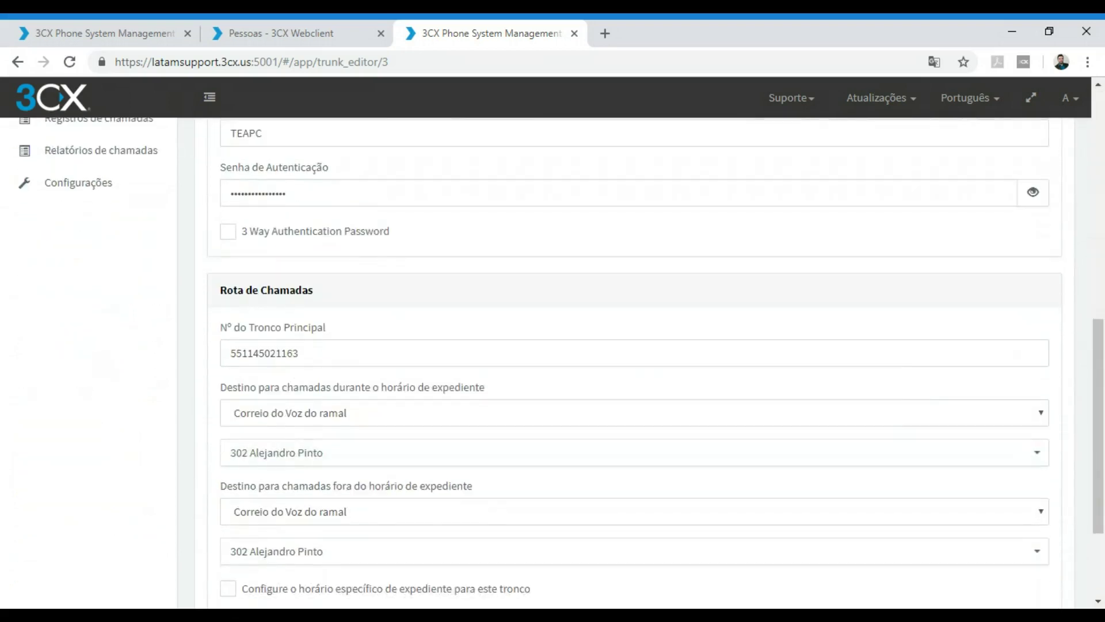
drag(299, 353, 231, 353)
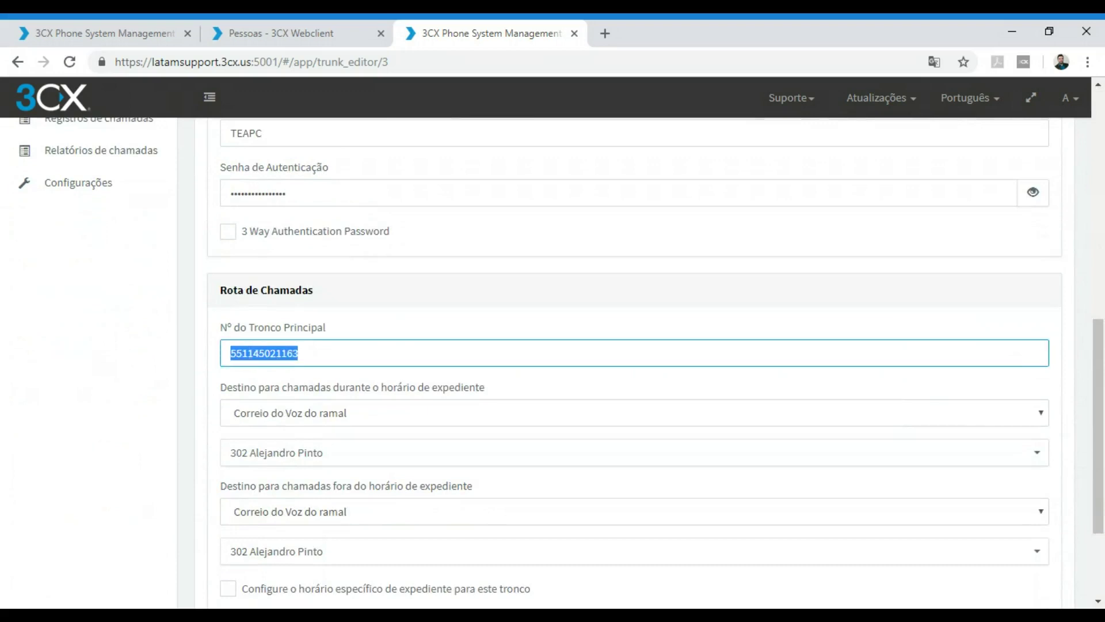
click(387, 320)
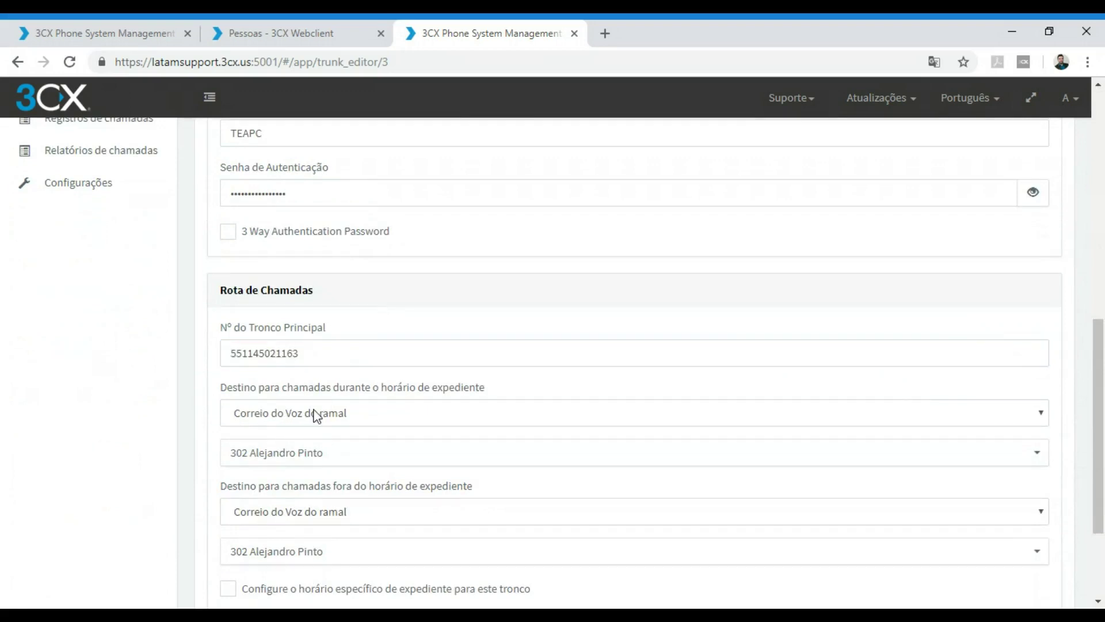
Step: Route both business-hours and off-hours calls to extension 302 instead of voicemail
click(315, 414)
click(300, 457)
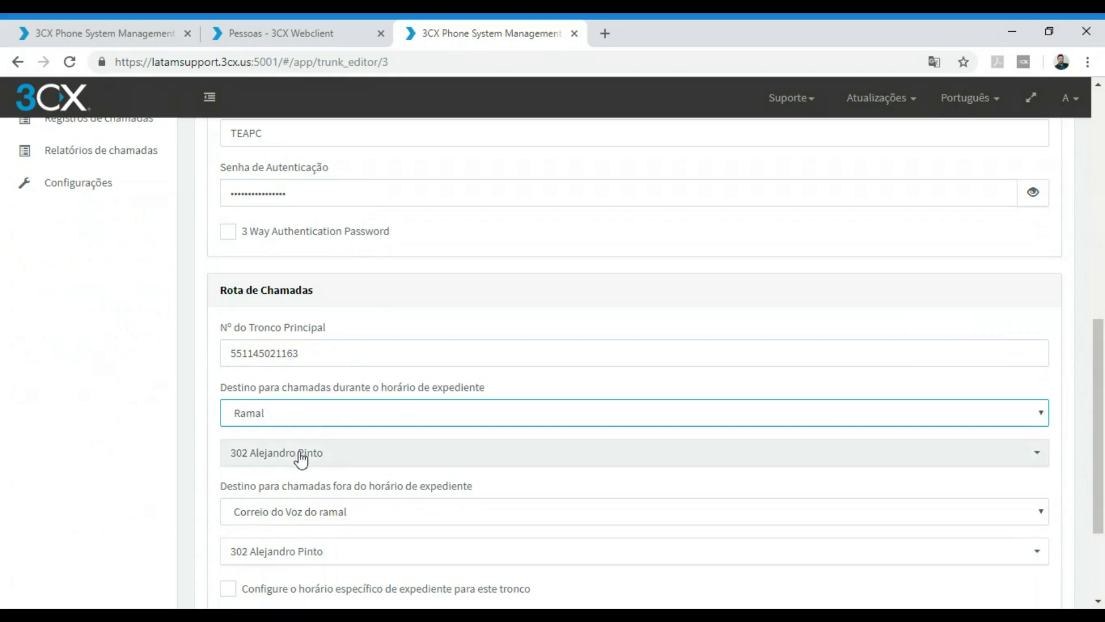
scroll(1100, 397, down, 2)
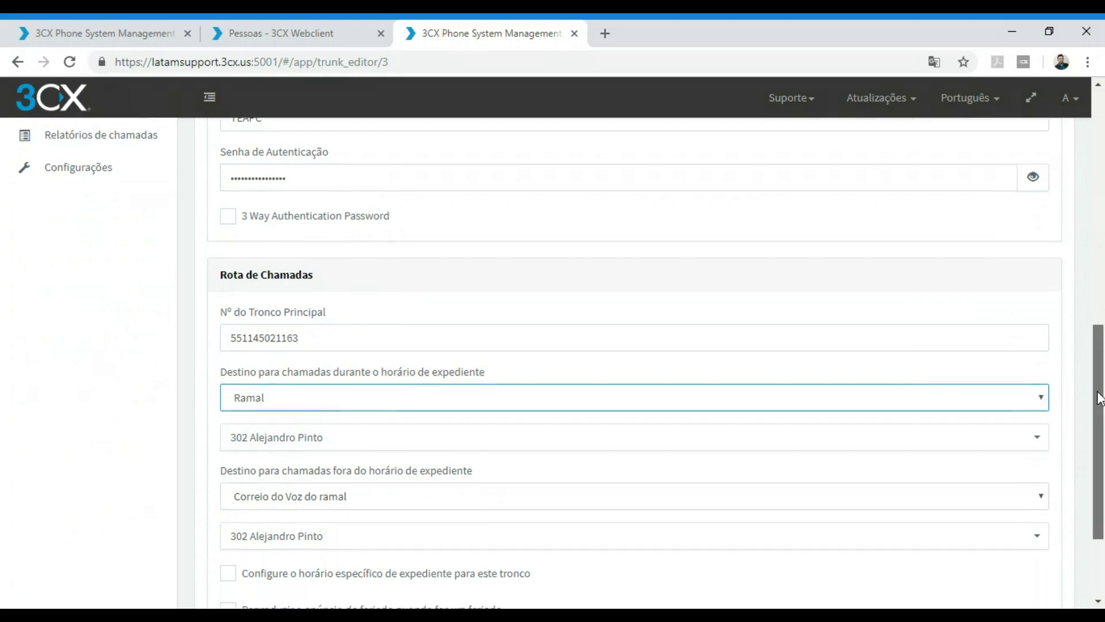
click(281, 410)
click(277, 450)
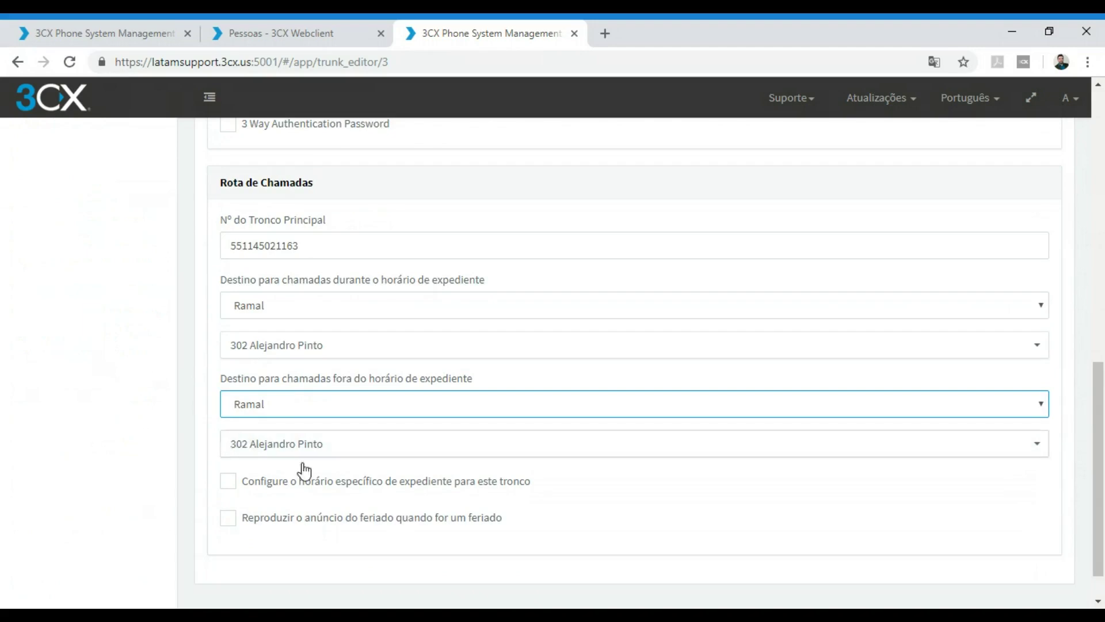
scroll(1103, 426, up, 5)
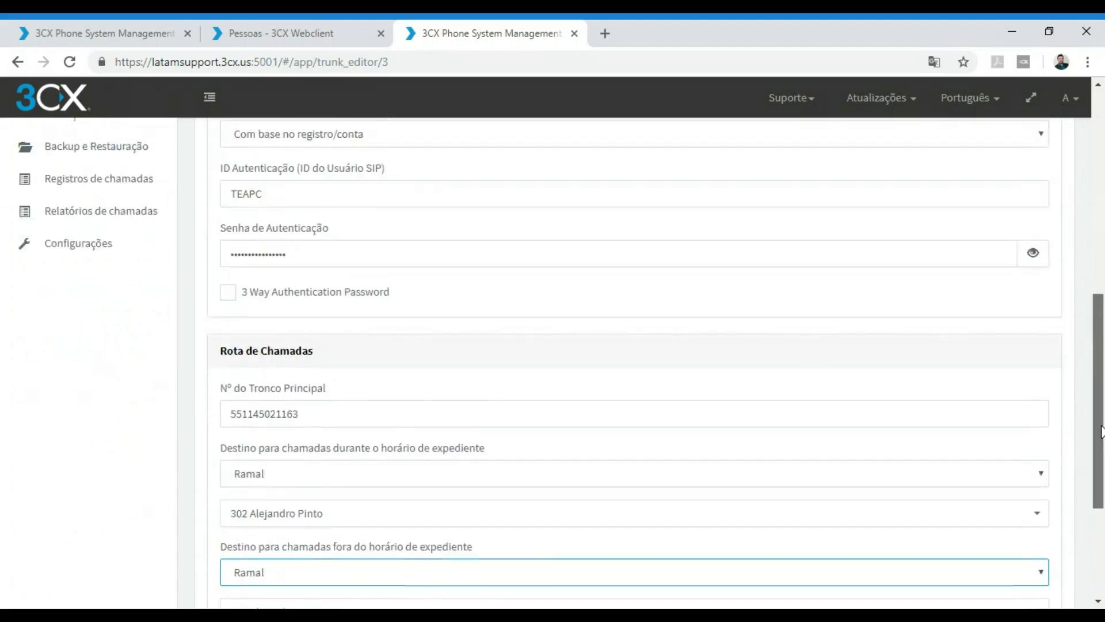
scroll(1101, 431, up, 6)
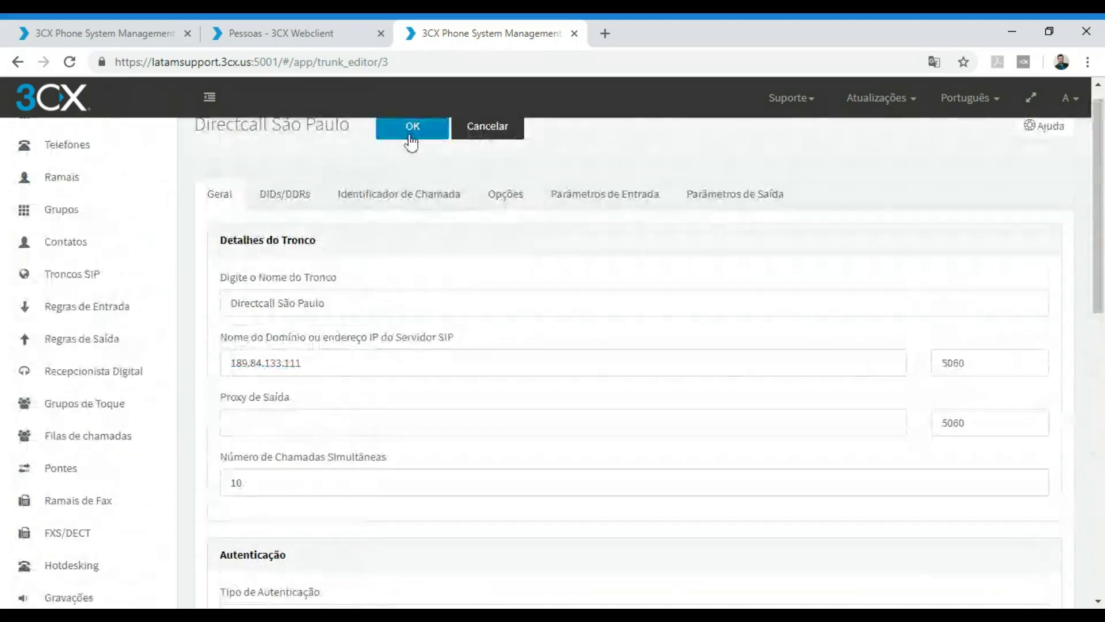
Step: Save the São Paulo trunk and open the Chamadas ativas page from the dashboard
click(410, 128)
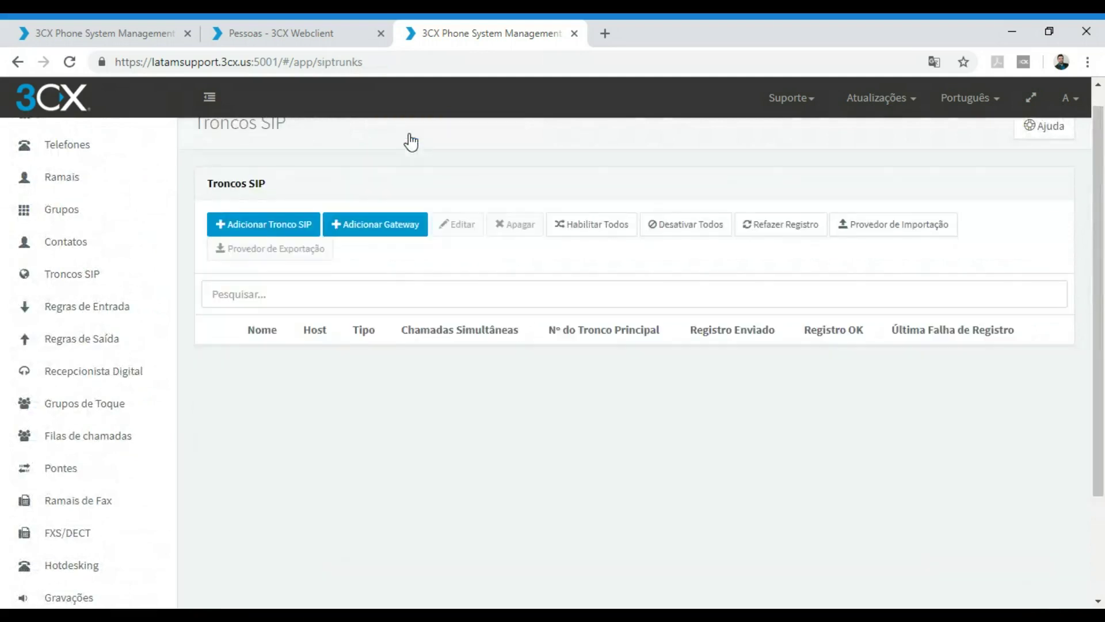
drag(696, 472, 615, 471)
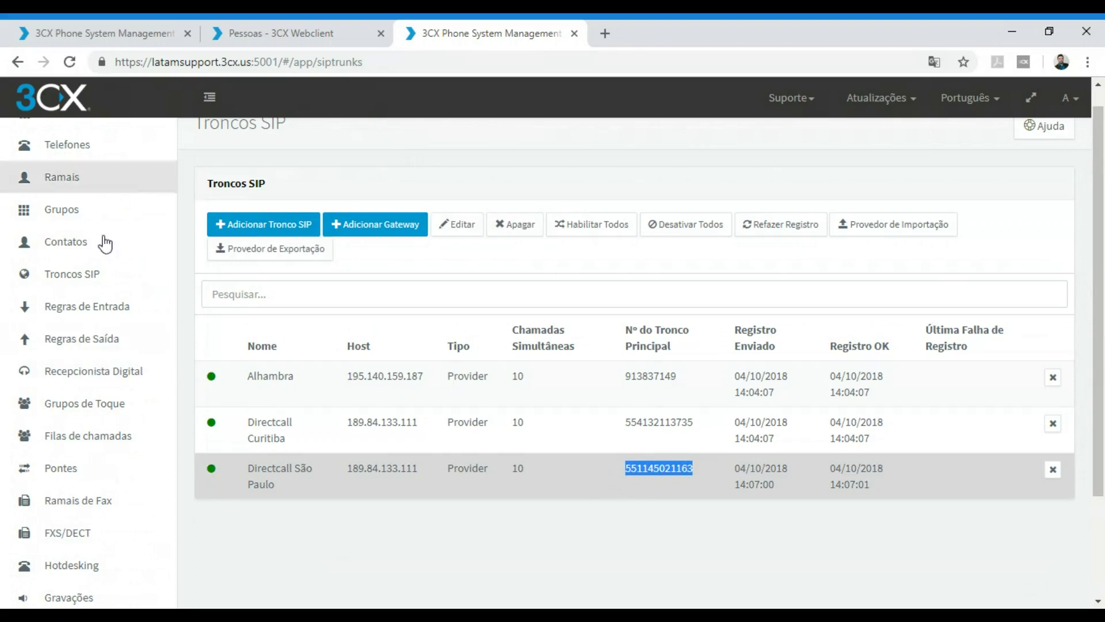
scroll(84, 171, up, 1)
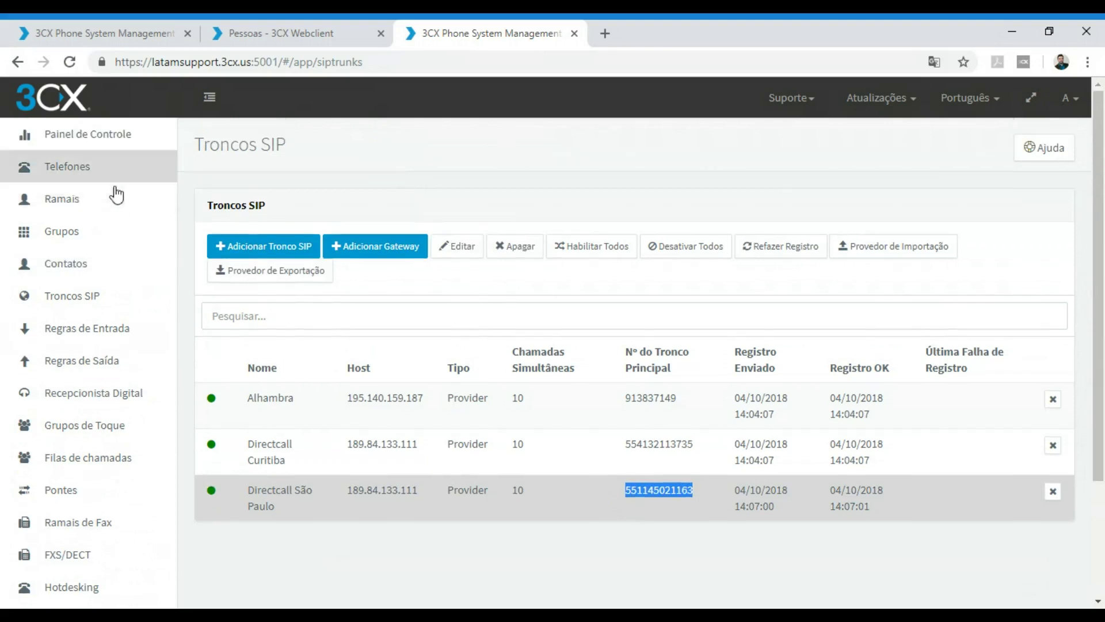
click(108, 144)
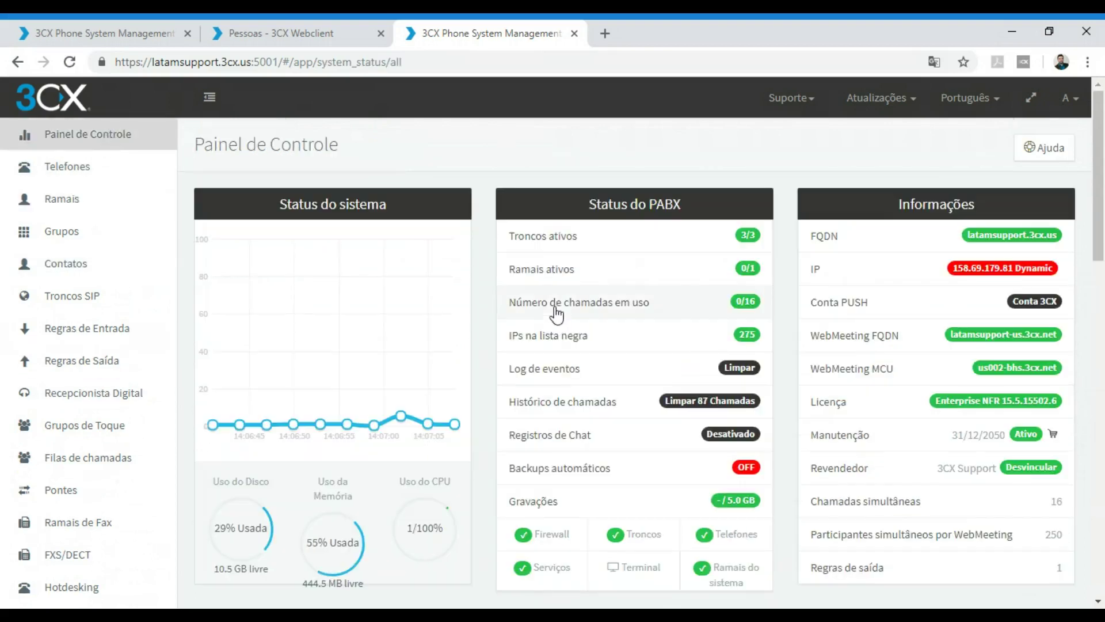
click(554, 308)
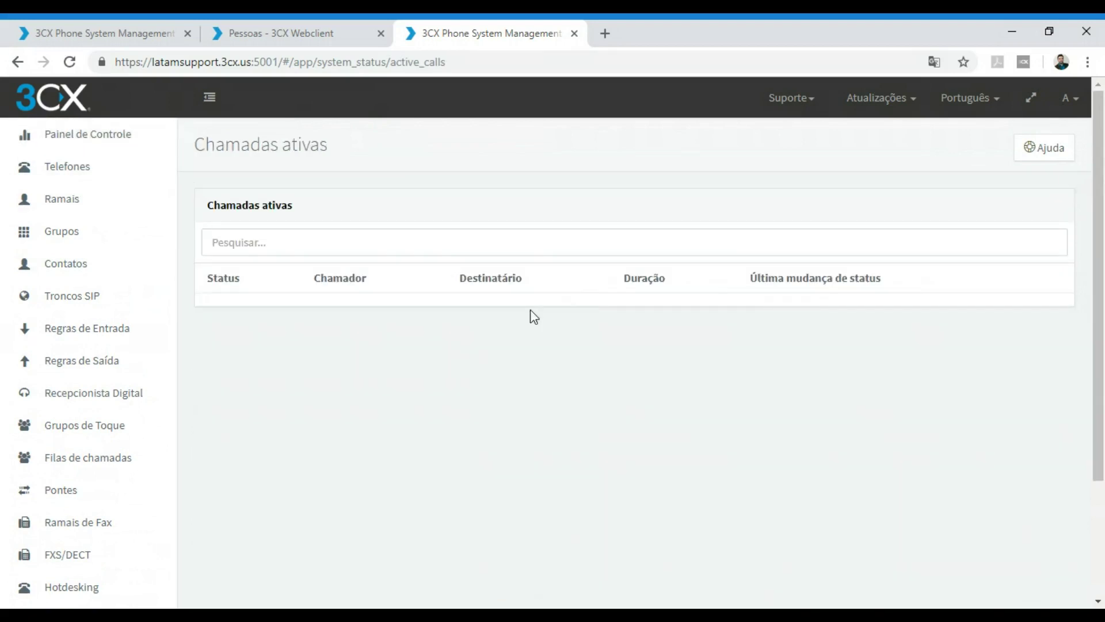
click(1019, 34)
click(1012, 32)
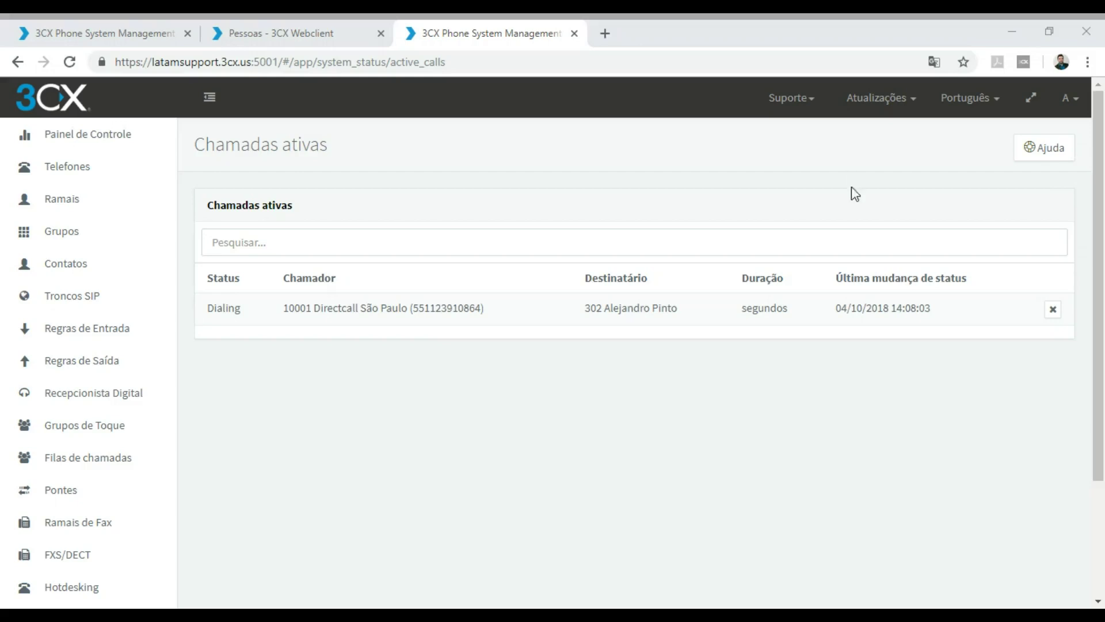
drag(569, 317, 668, 308)
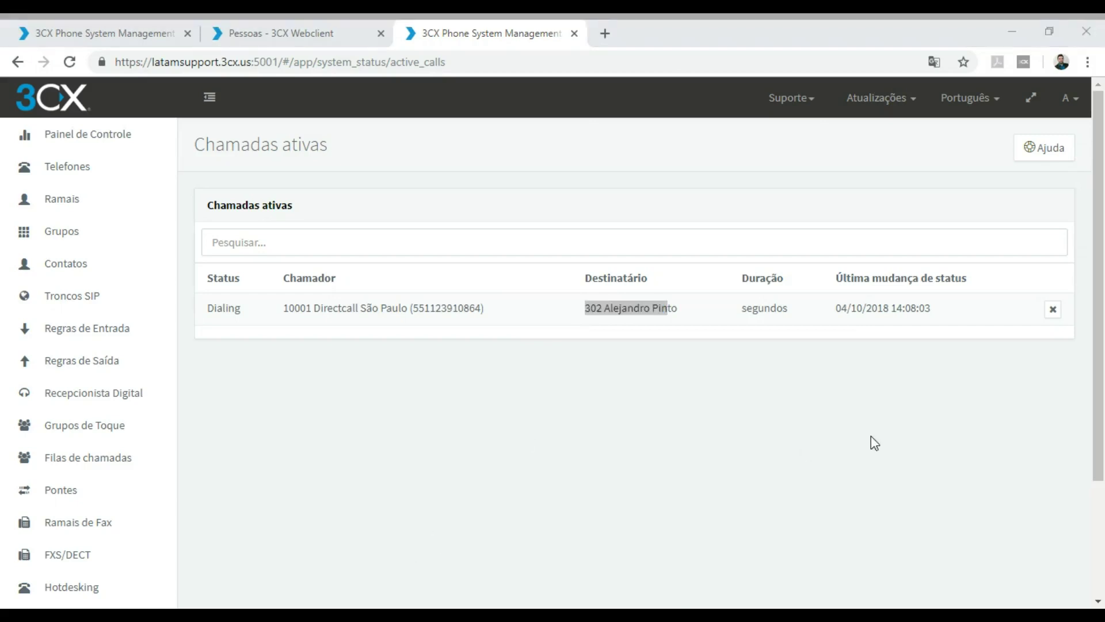
click(375, 464)
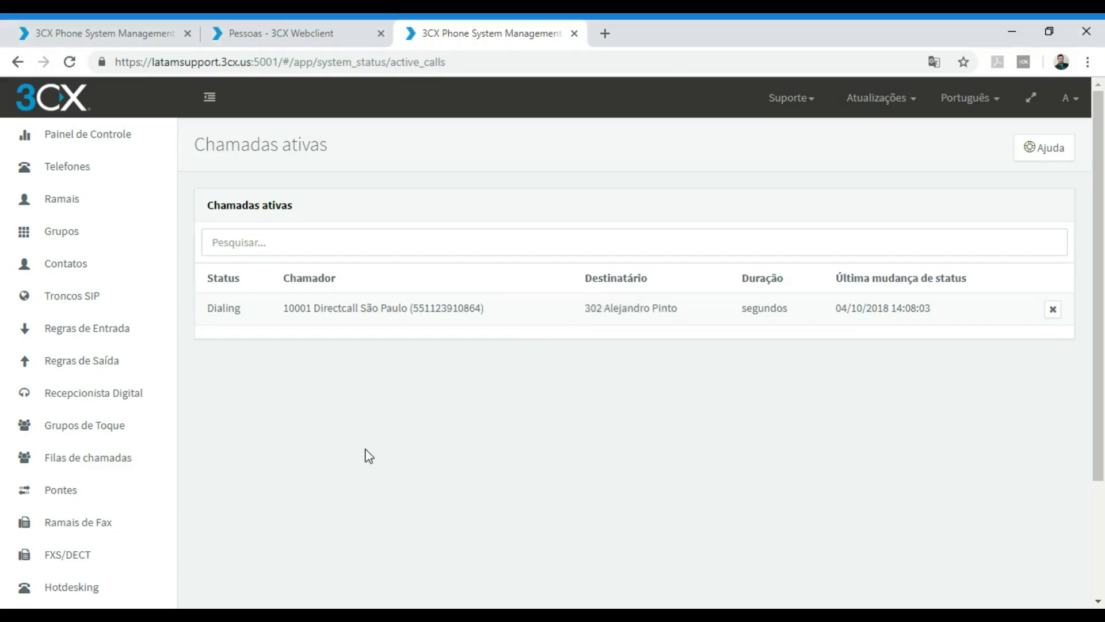
Step: Delete the 'Cualquier numero' outbound rule and start a blank new outbound rule
click(102, 298)
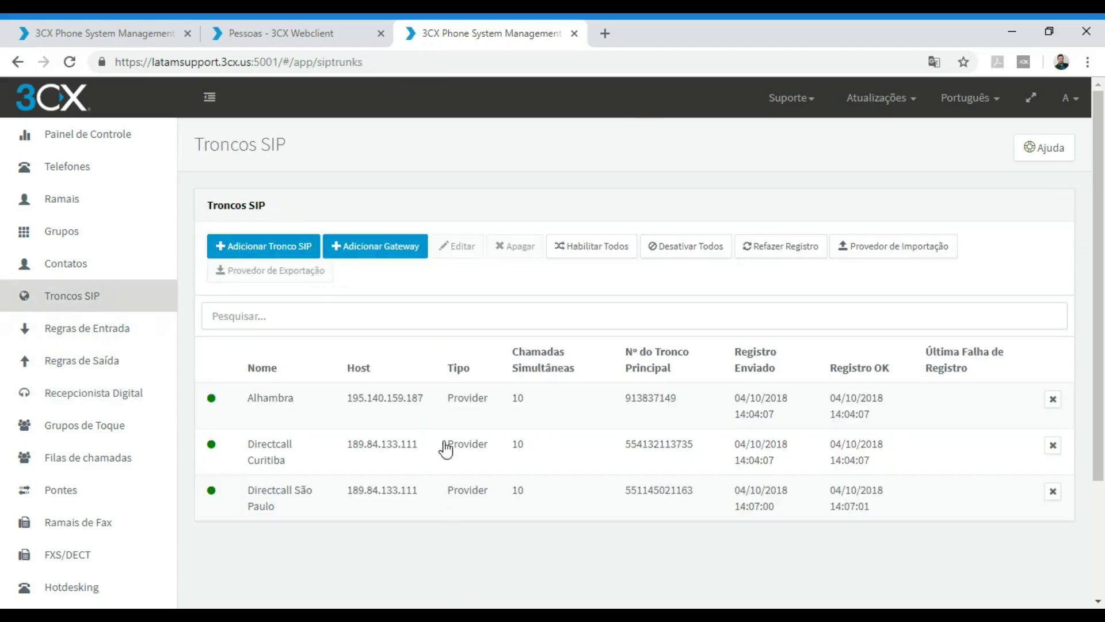
click(116, 362)
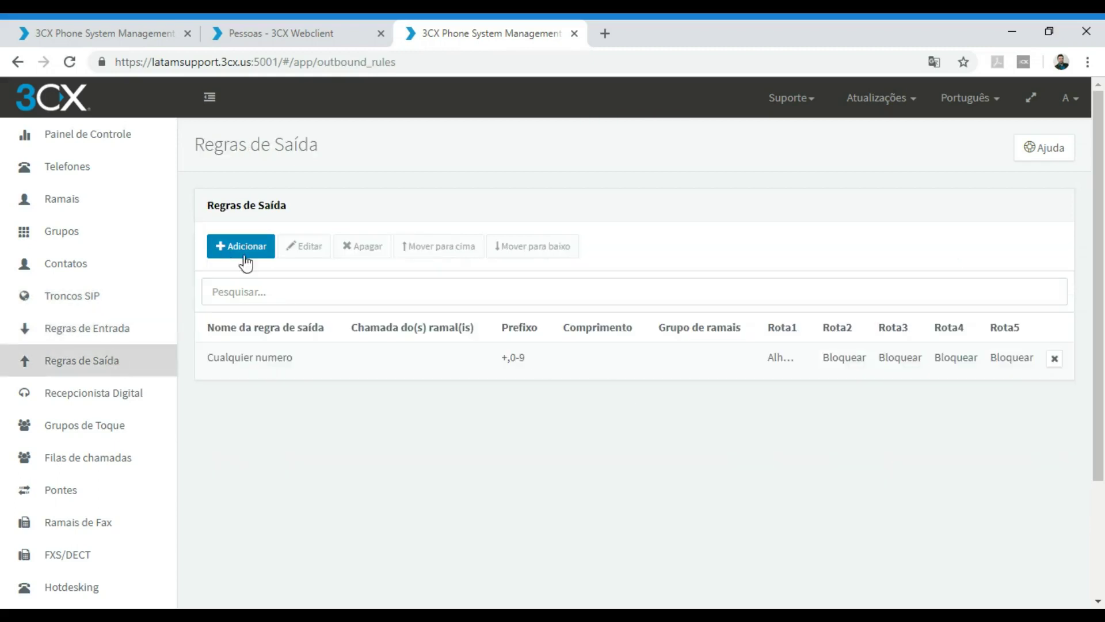
click(230, 249)
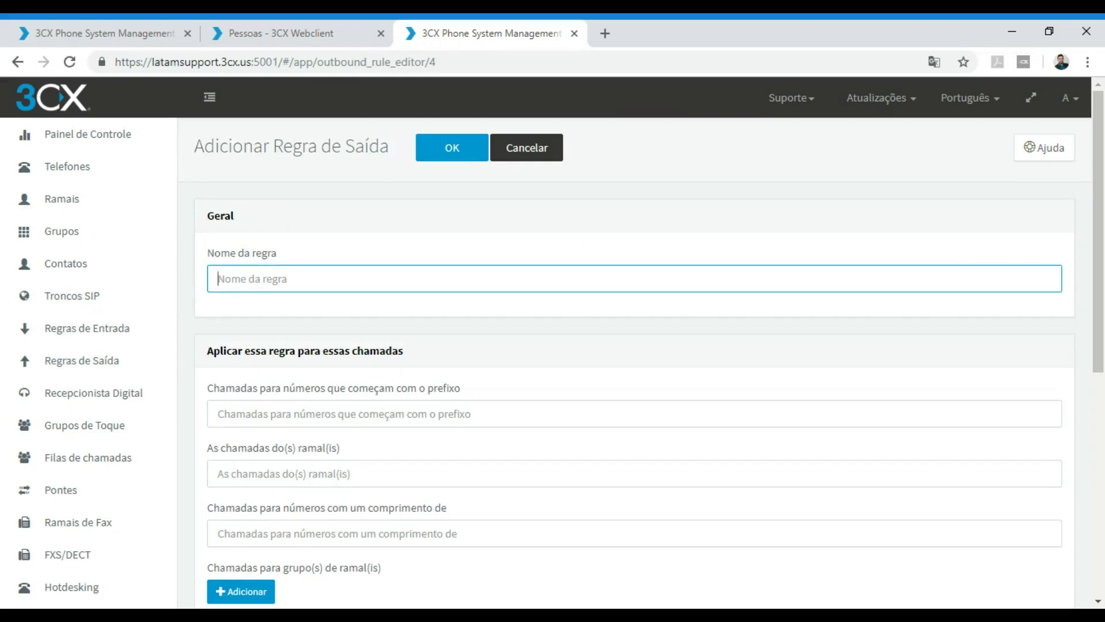
click(549, 154)
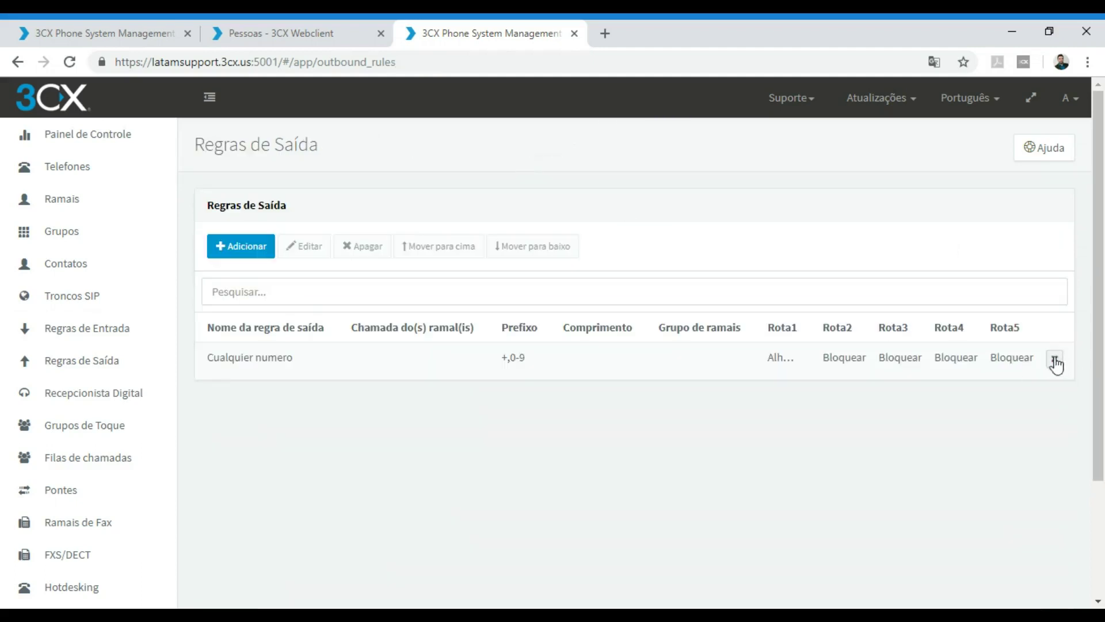
click(1054, 360)
click(572, 233)
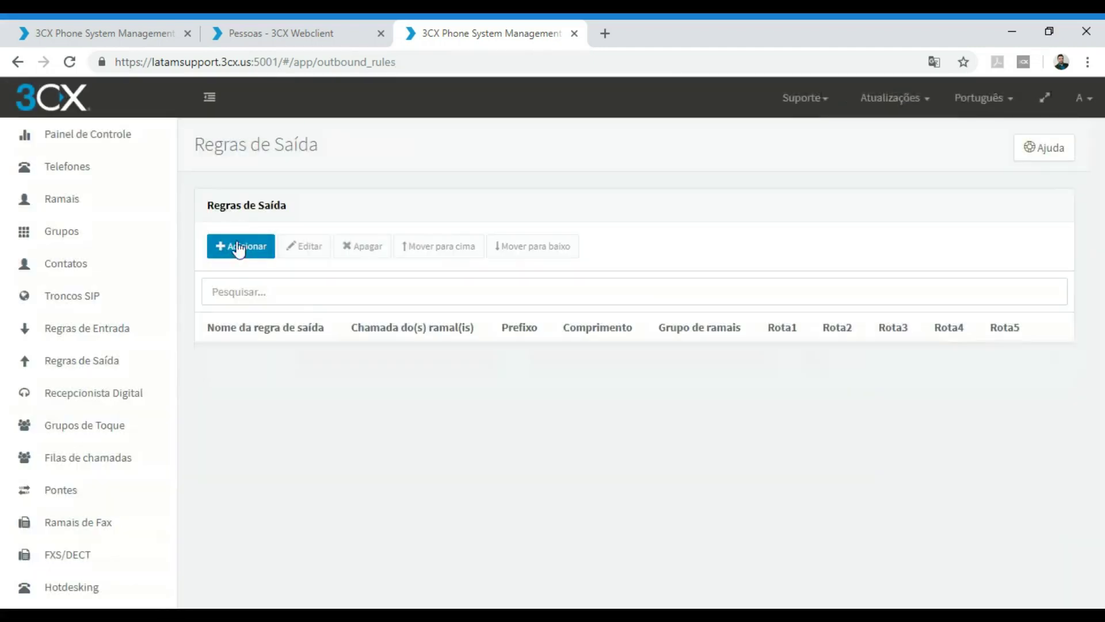
click(239, 248)
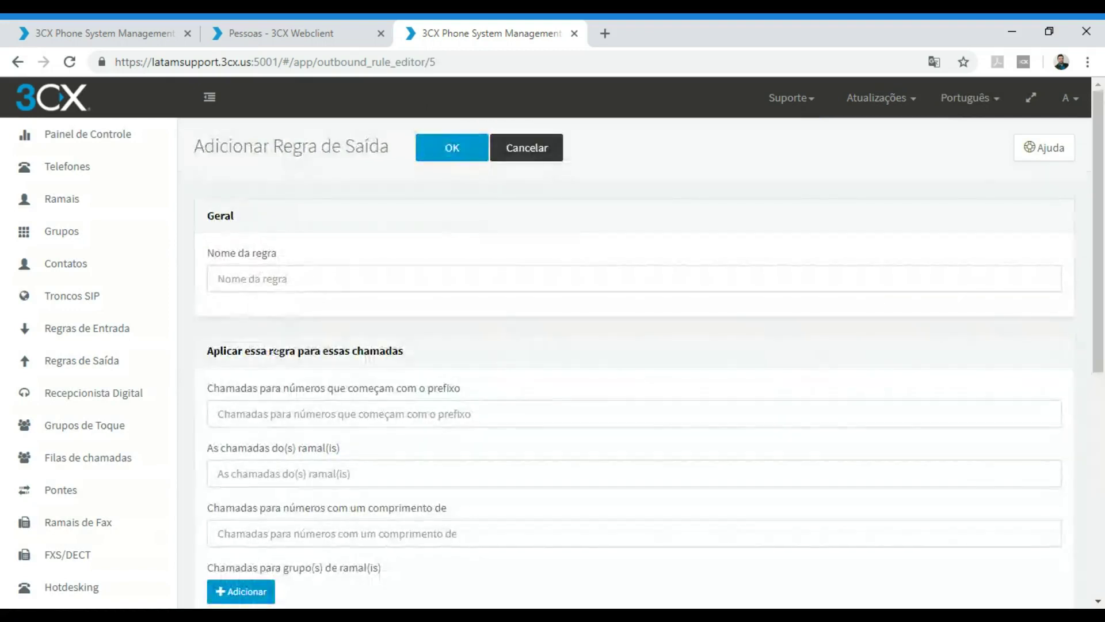
Step: Name the rule 'Qualquer Número' with prefix 0-9,+, leaving calling extensions empty
click(392, 285)
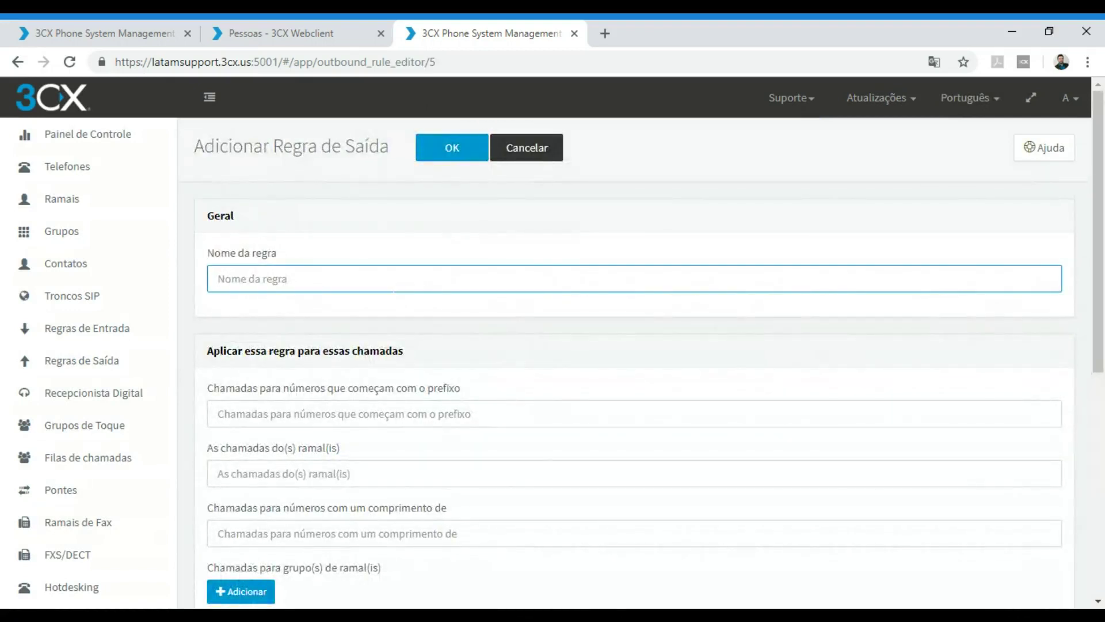
text(Qualquer Número)
click(385, 413)
scroll(561, 349, down, 2)
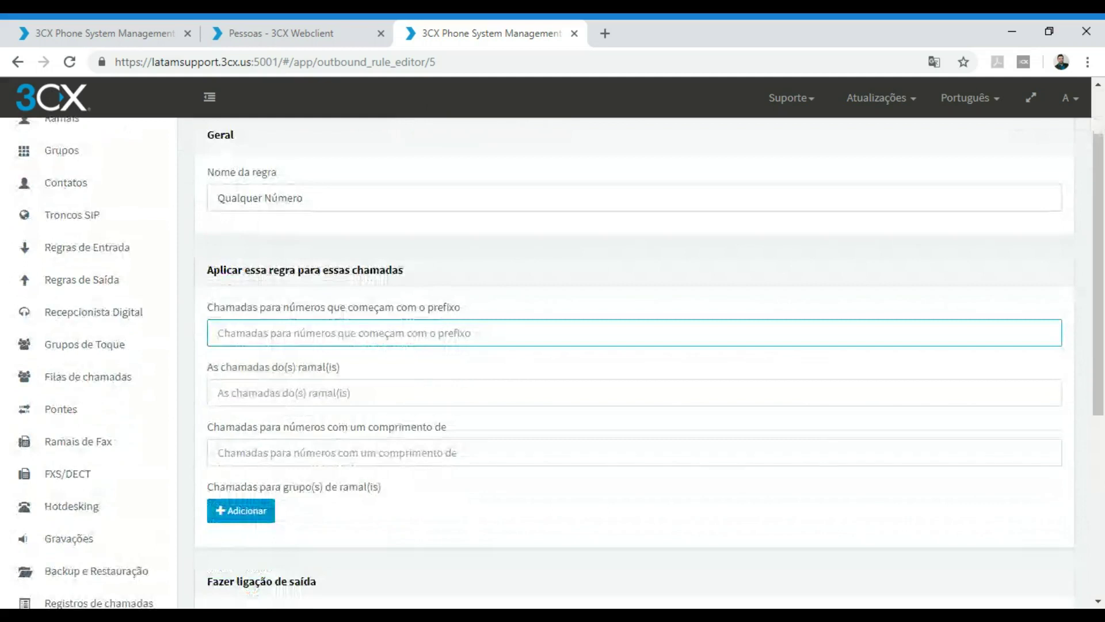
text(0)
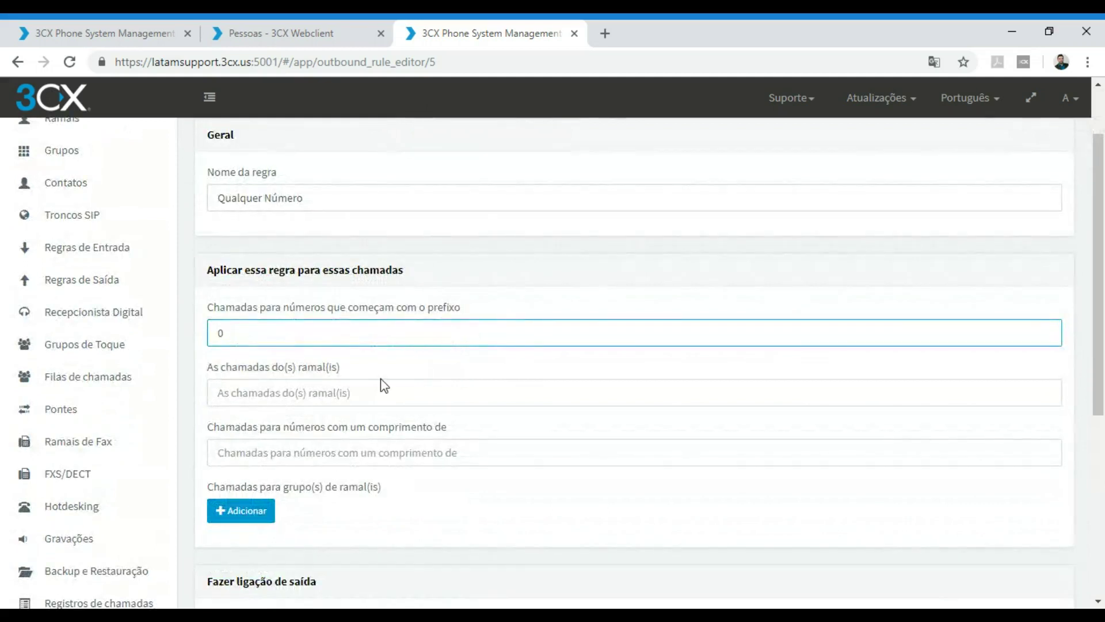
text(-9,+)
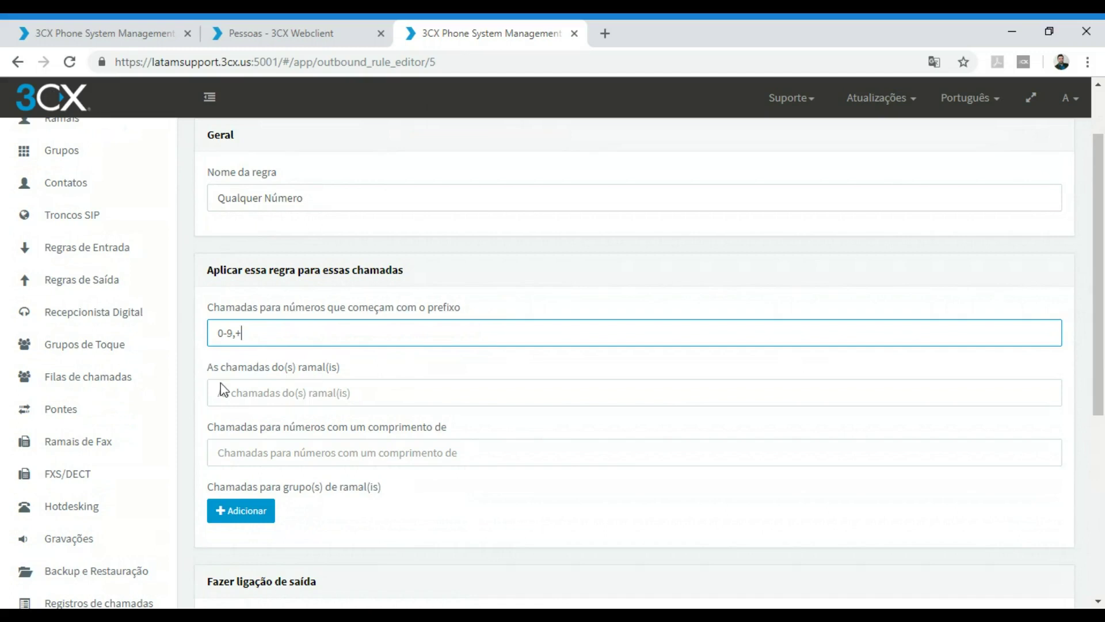
click(223, 392)
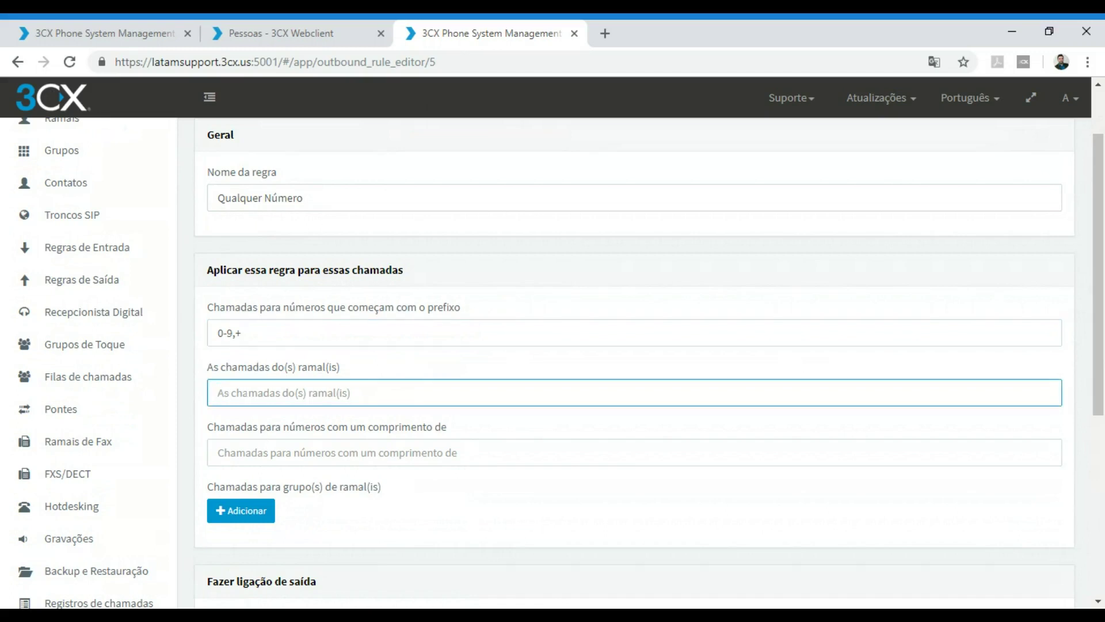
text(2)
key(BackSpace)
text(302)
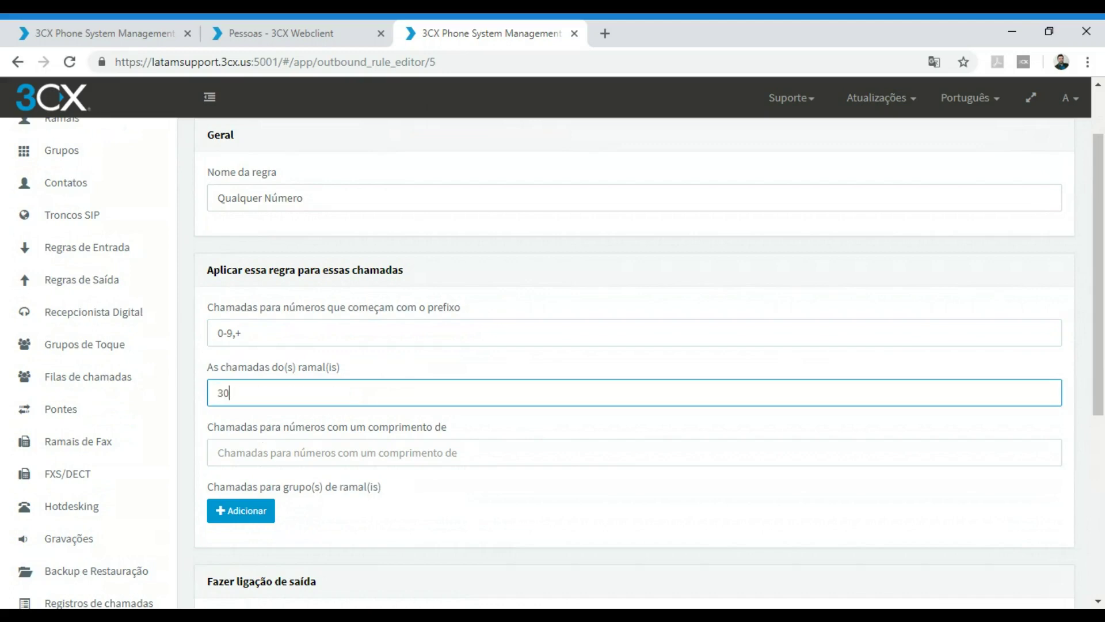
key(BackSpace)
key(BackSpace)
key(BackSpace)
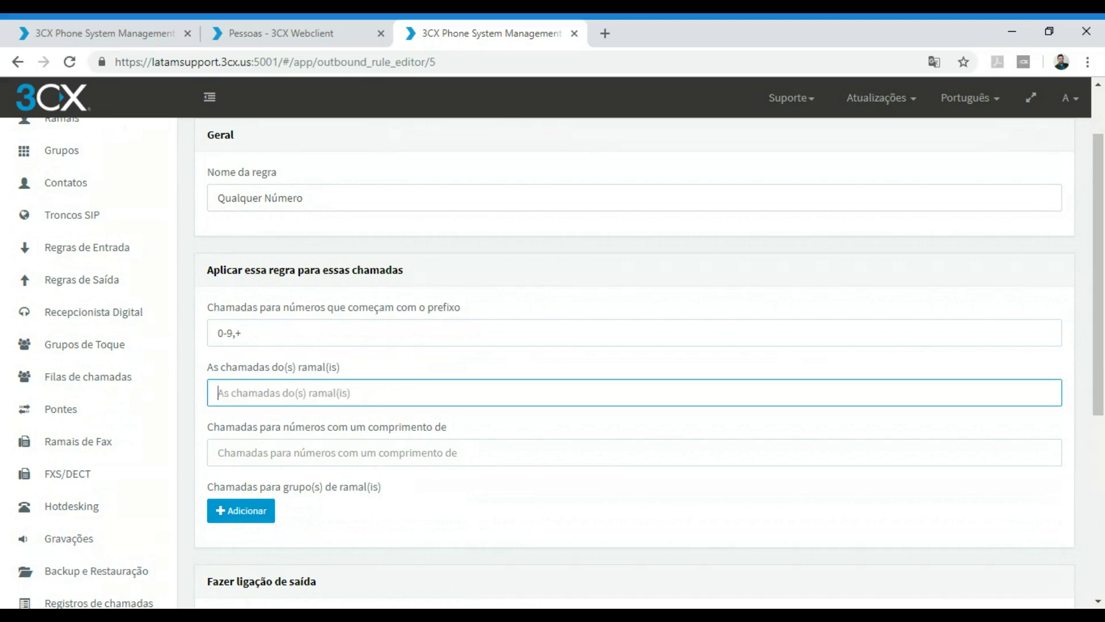
key(shift+Tab)
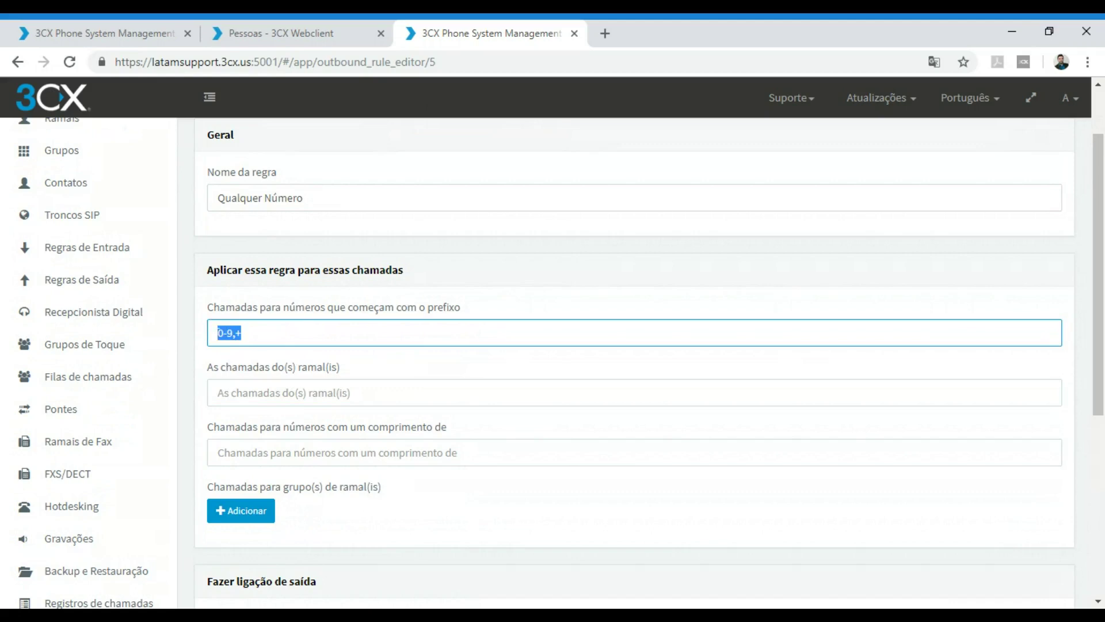
key(Home)
key(Tab)
Step: Set Rota 1 to the Alhambra trunk and save the outbound rule
scroll(286, 398, down, 5)
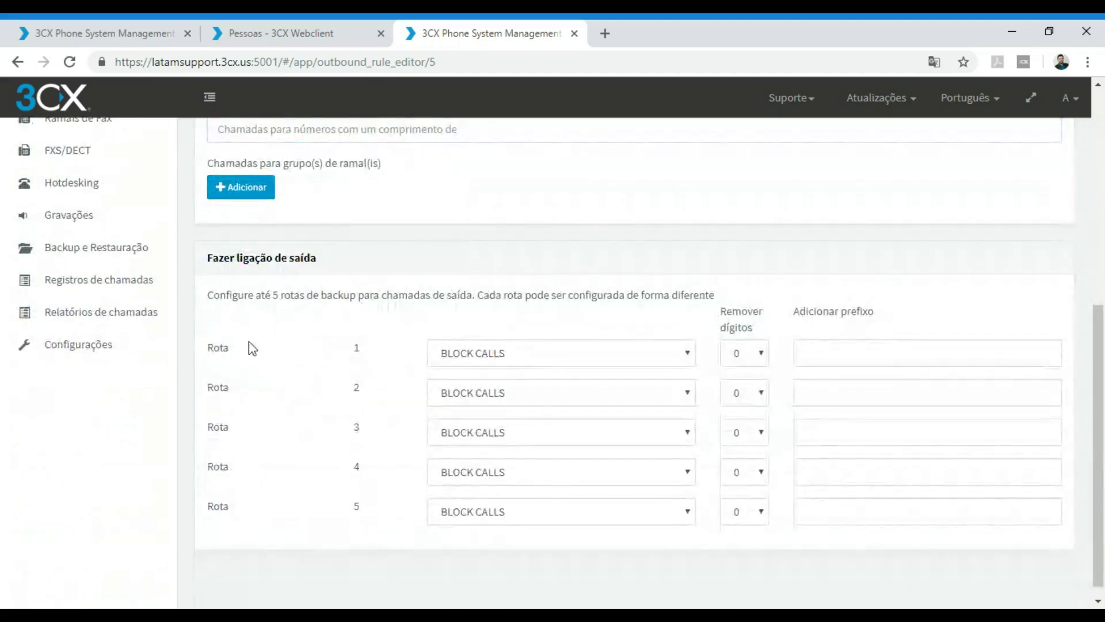
click(464, 361)
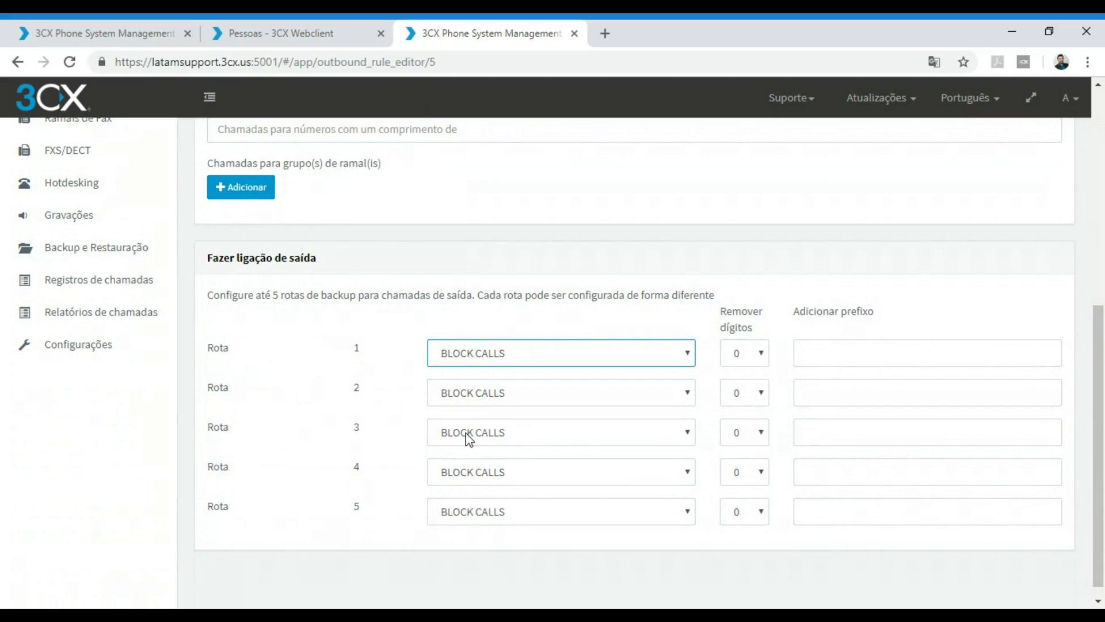
key(Down)
scroll(438, 277, up, 7)
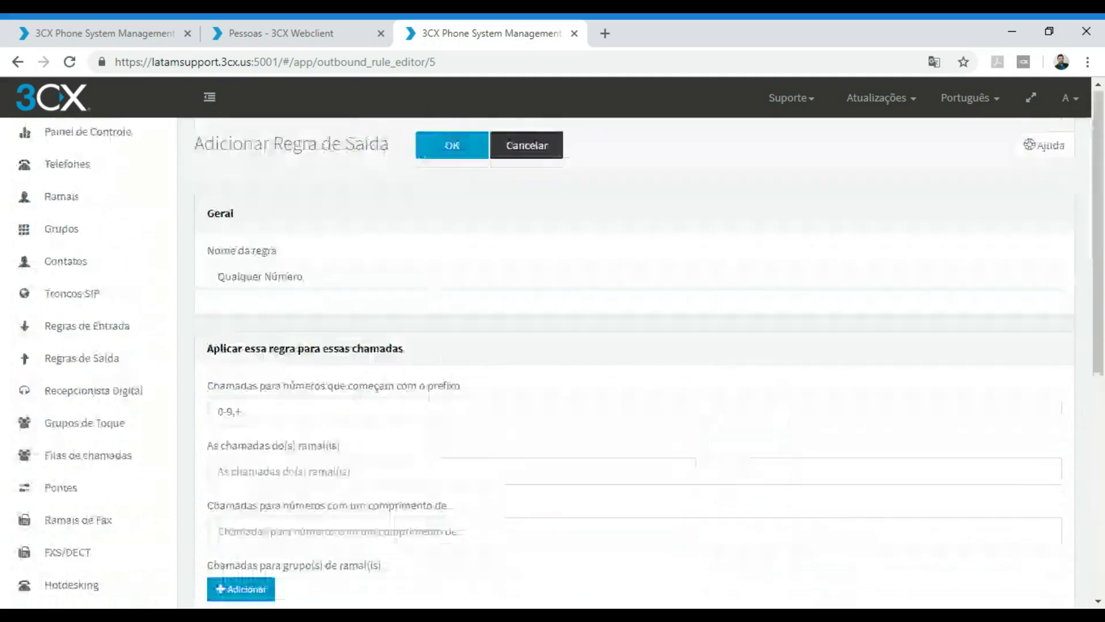
click(446, 164)
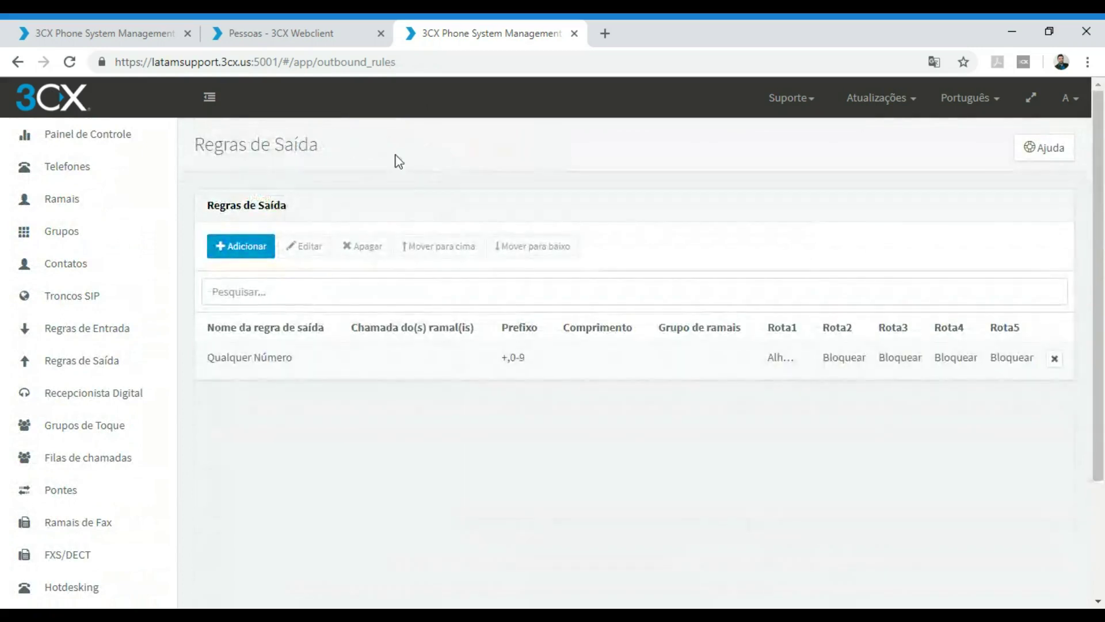
Step: Watch the test call from extension 302 go out via Alhambra, then hang it up
click(79, 132)
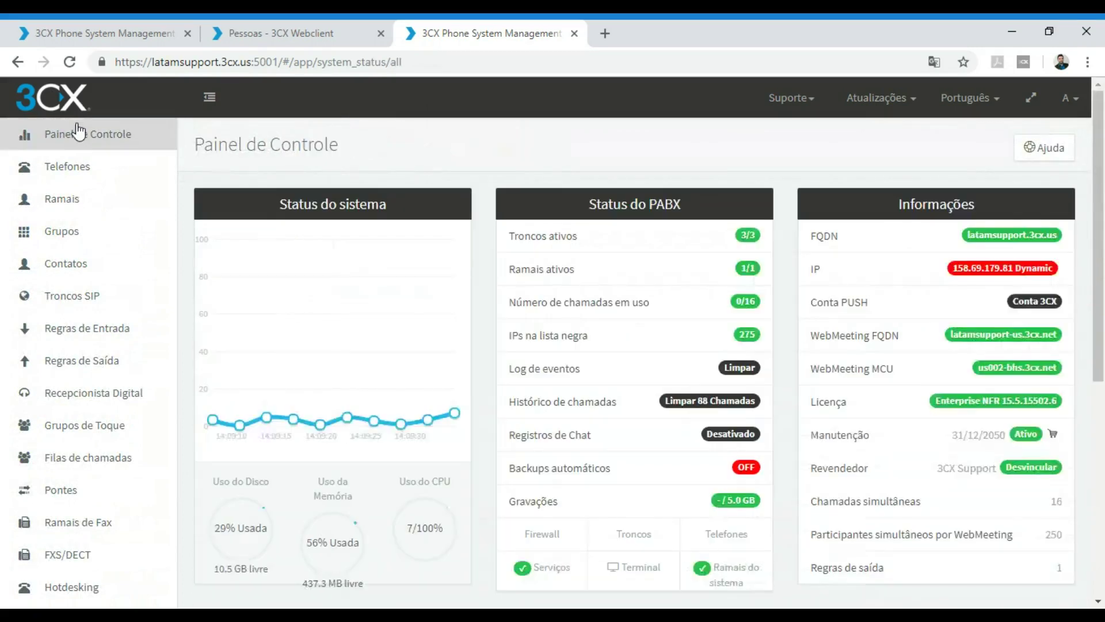
click(591, 308)
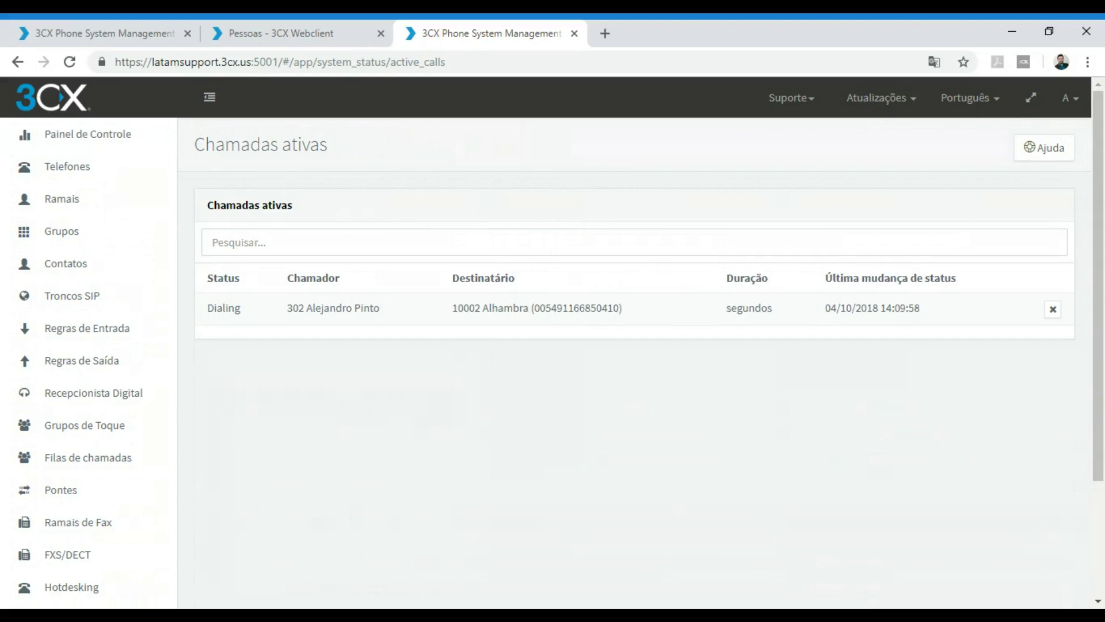
drag(463, 308, 629, 312)
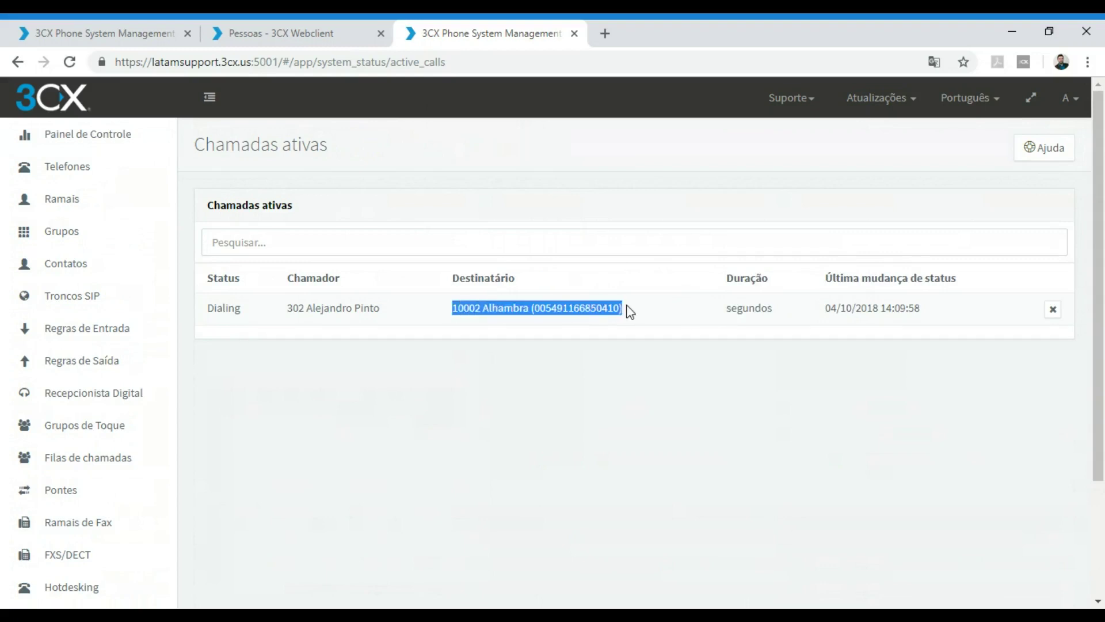
click(1062, 314)
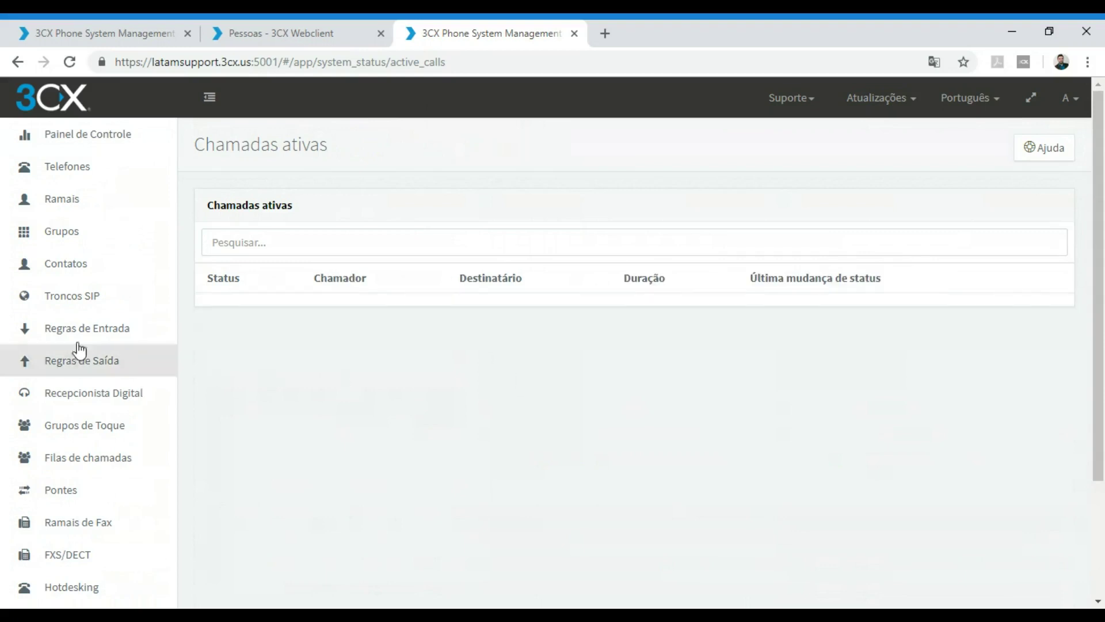
Step: Review the Qualquer Número rule's +,0-9 prefix, then open and cancel a blank new rule
click(91, 361)
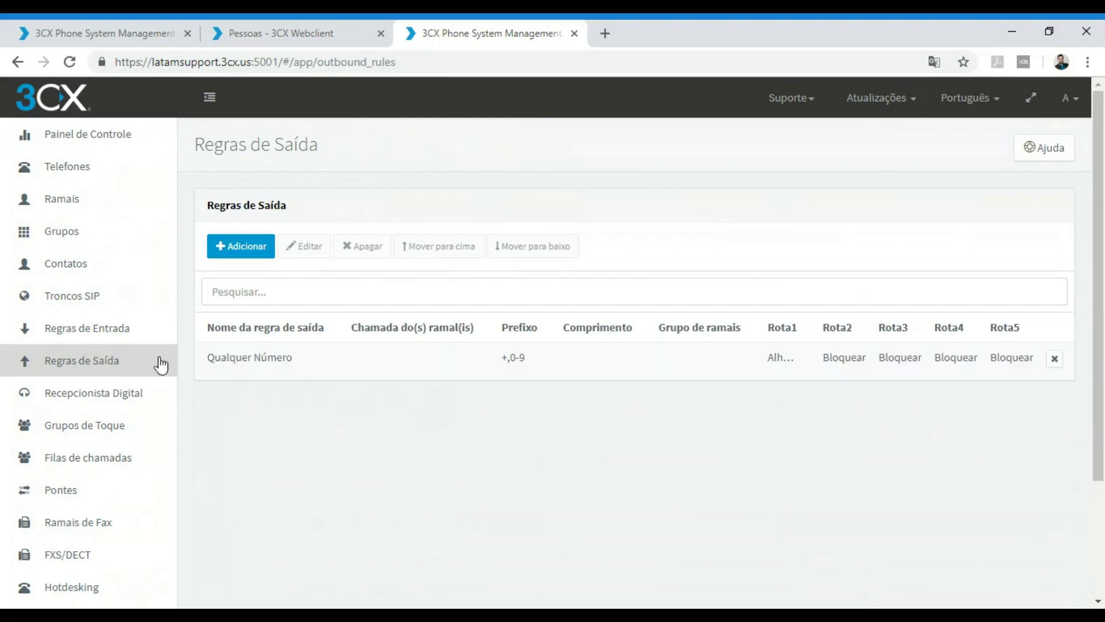
drag(544, 358, 503, 358)
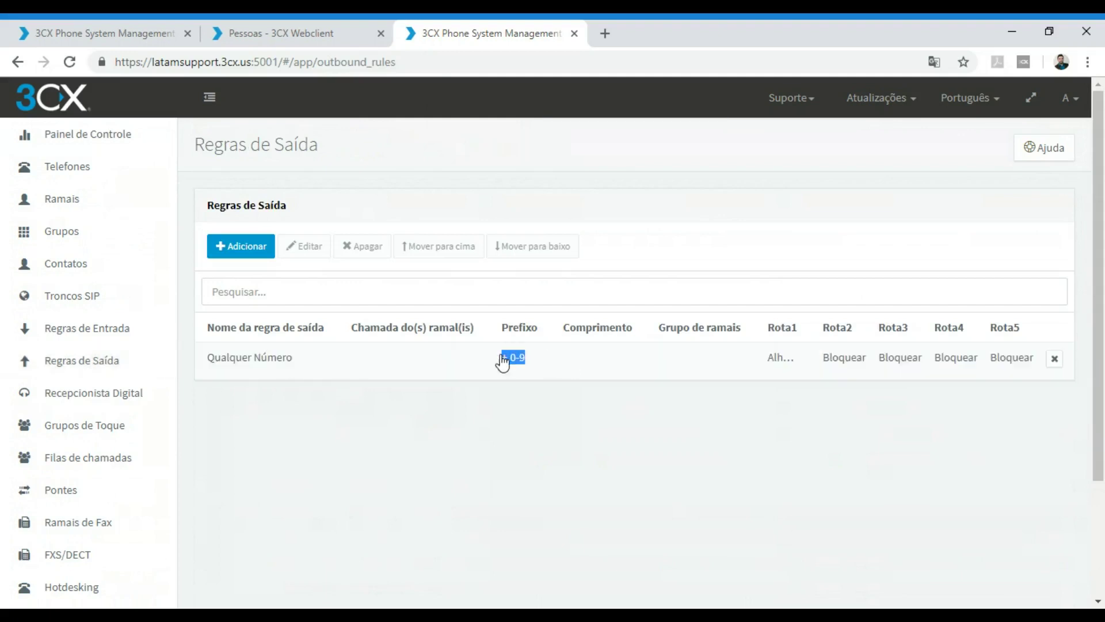
click(350, 414)
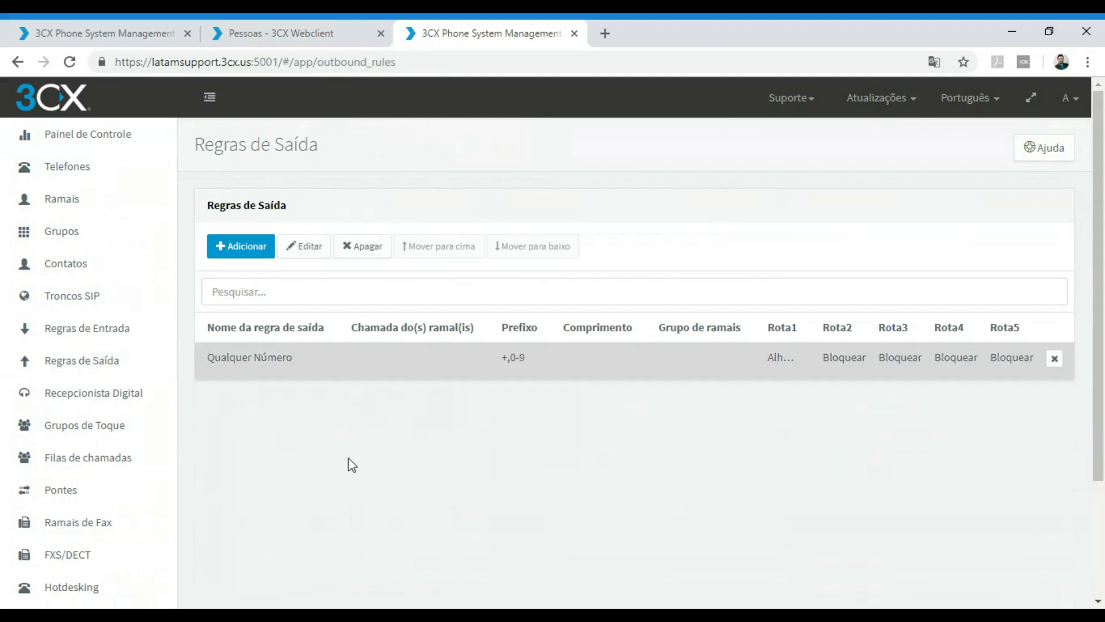
click(233, 248)
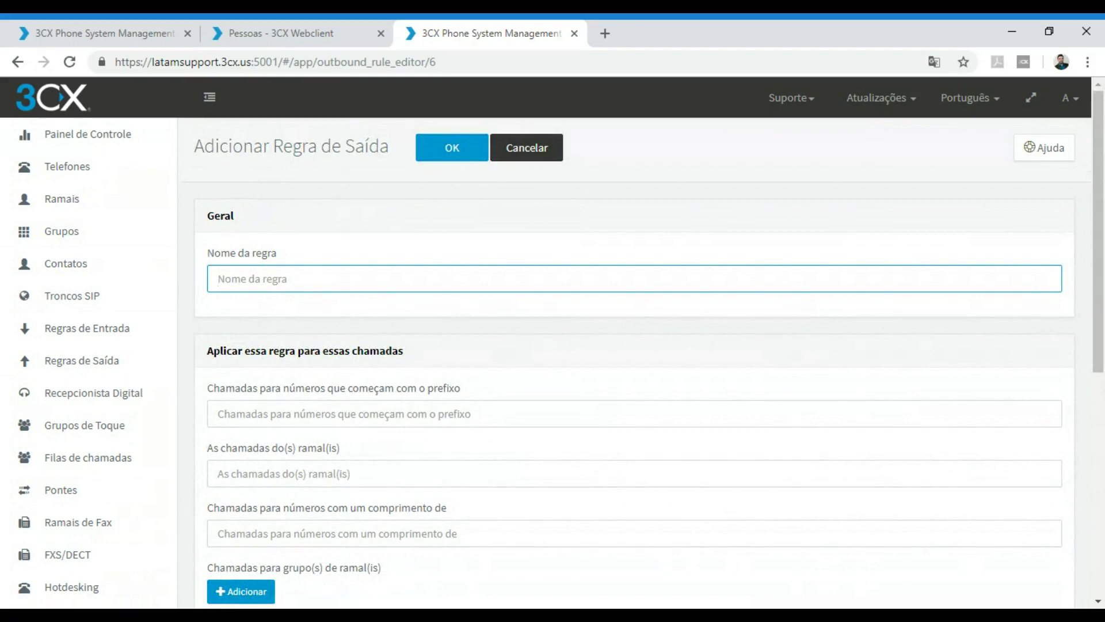
click(217, 474)
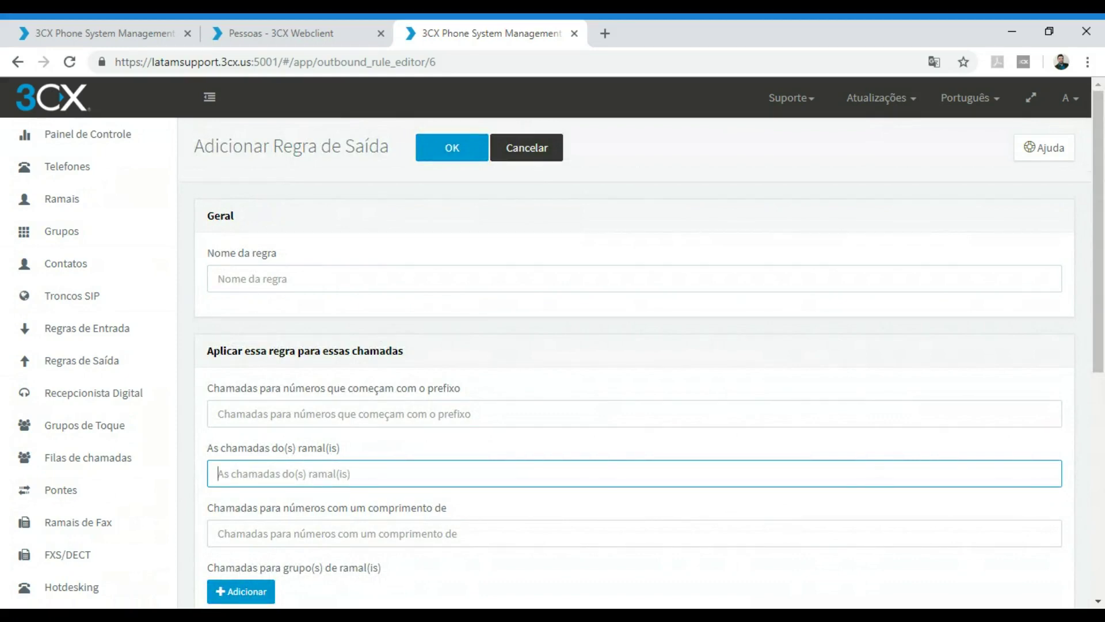
scroll(259, 370, down, 4)
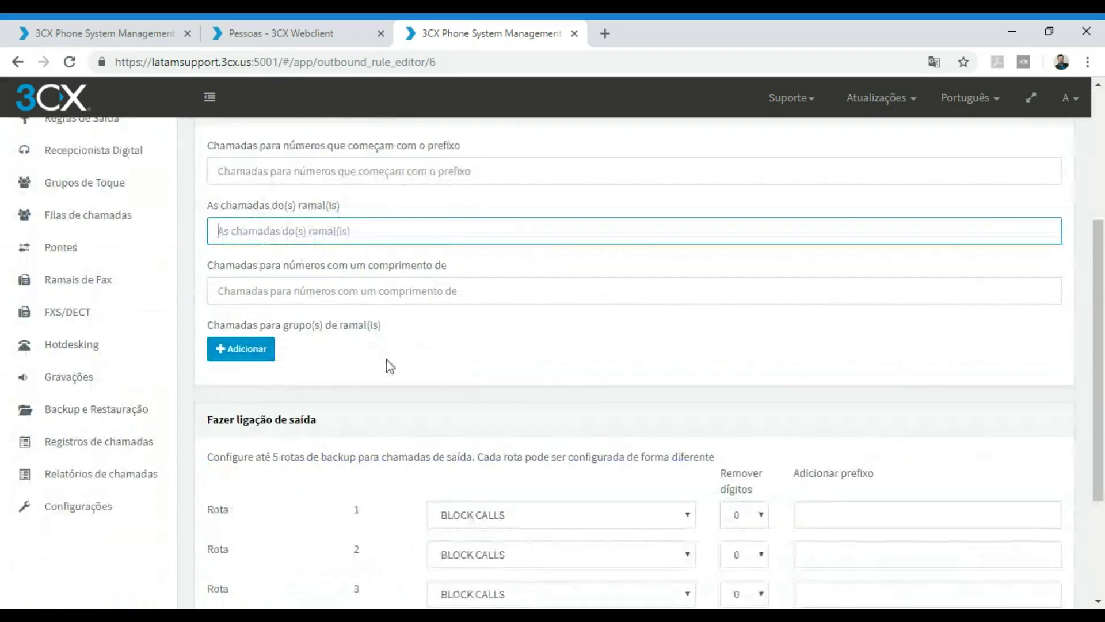
scroll(386, 359, up, 4)
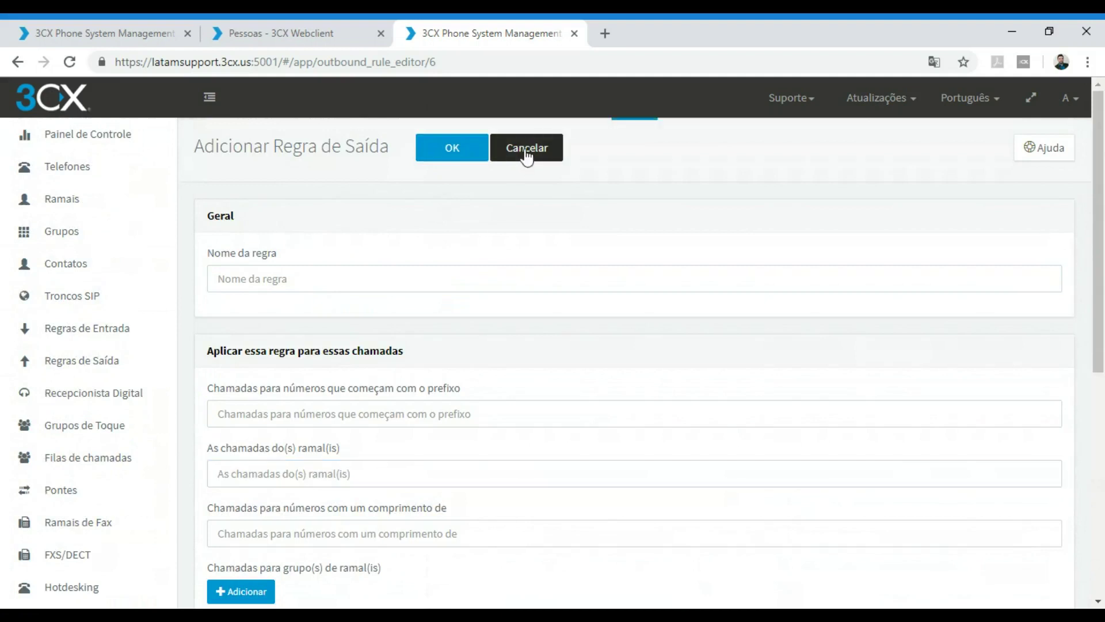
click(526, 156)
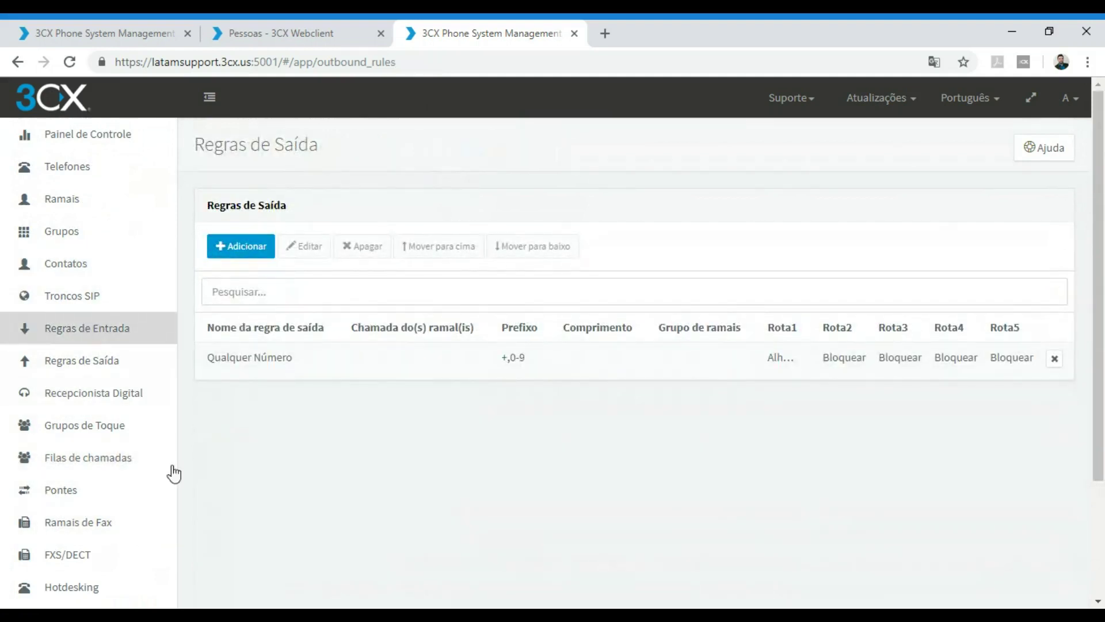
Step: Open the Directcall São Paulo trunk from the SIP trunk list for editing
click(99, 296)
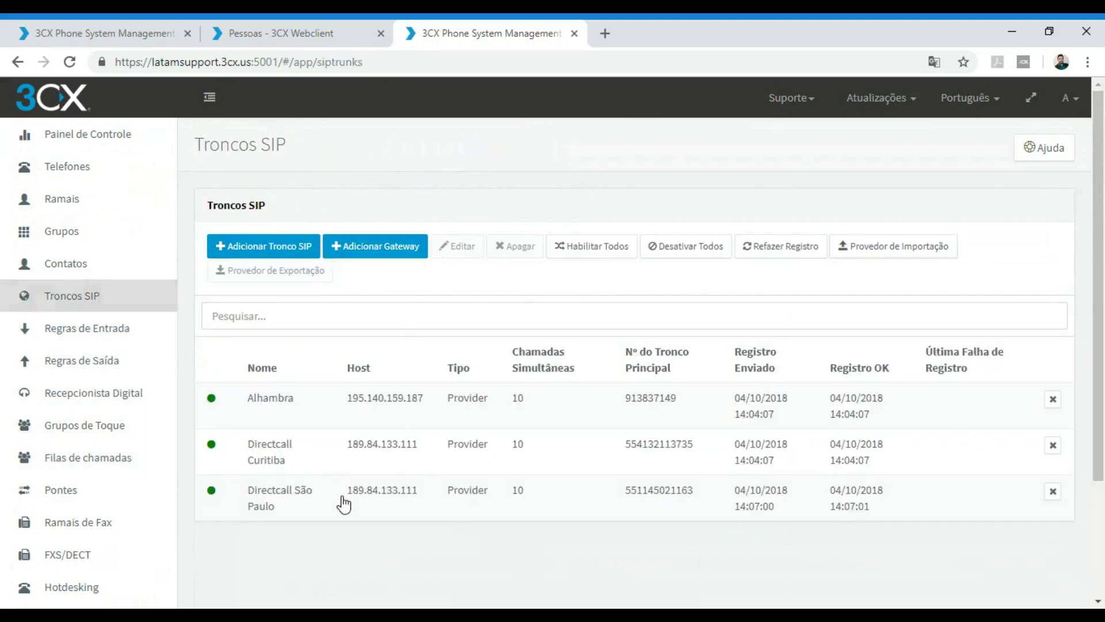
click(344, 505)
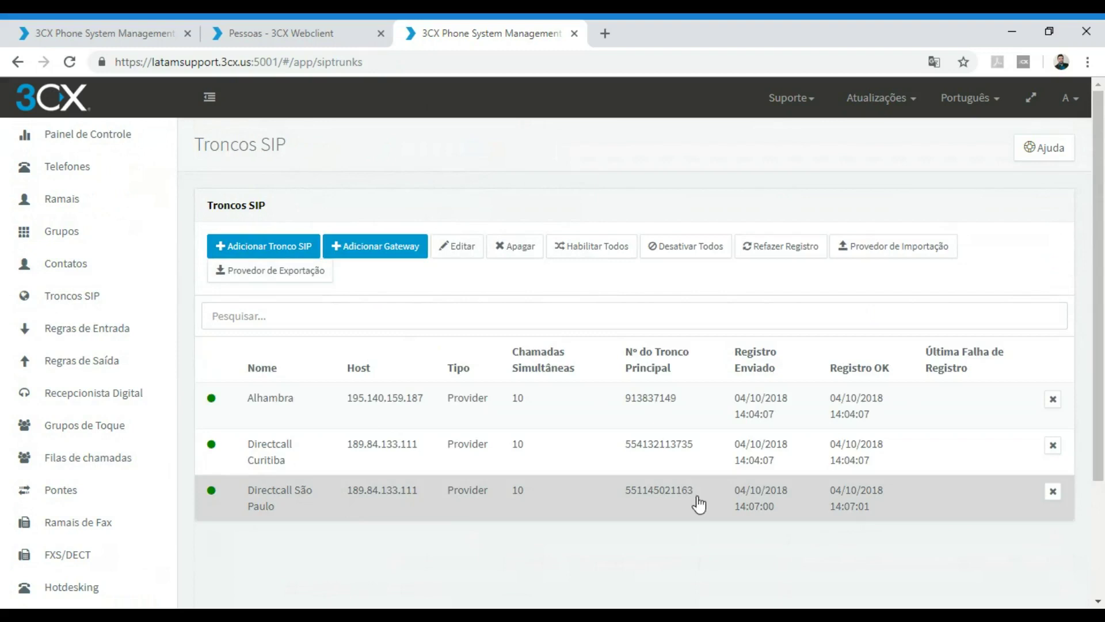
drag(695, 496, 619, 494)
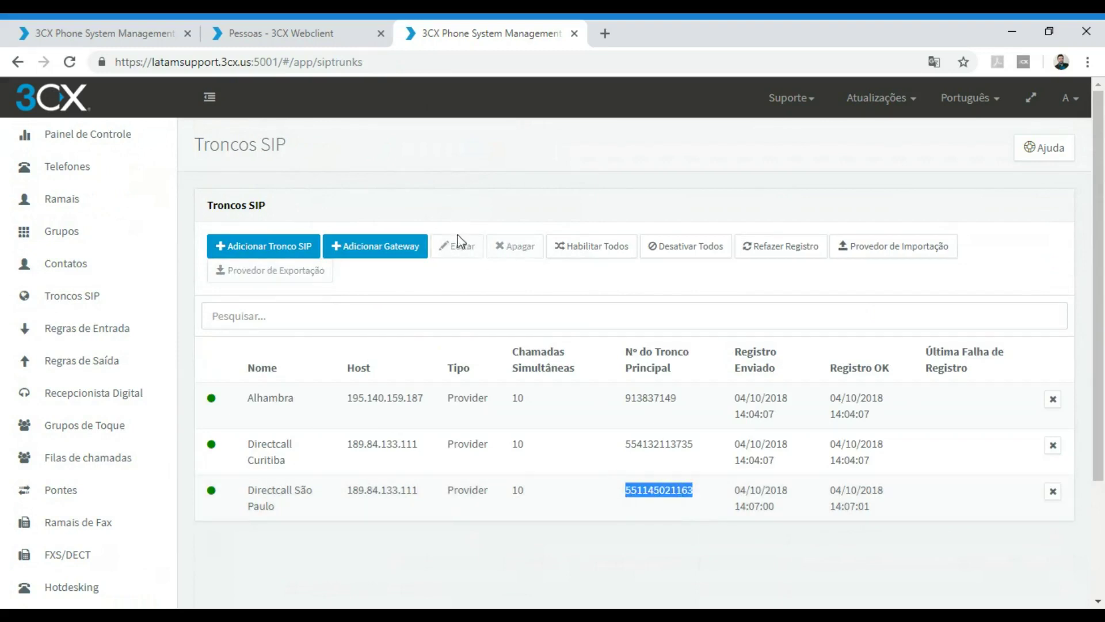
click(420, 500)
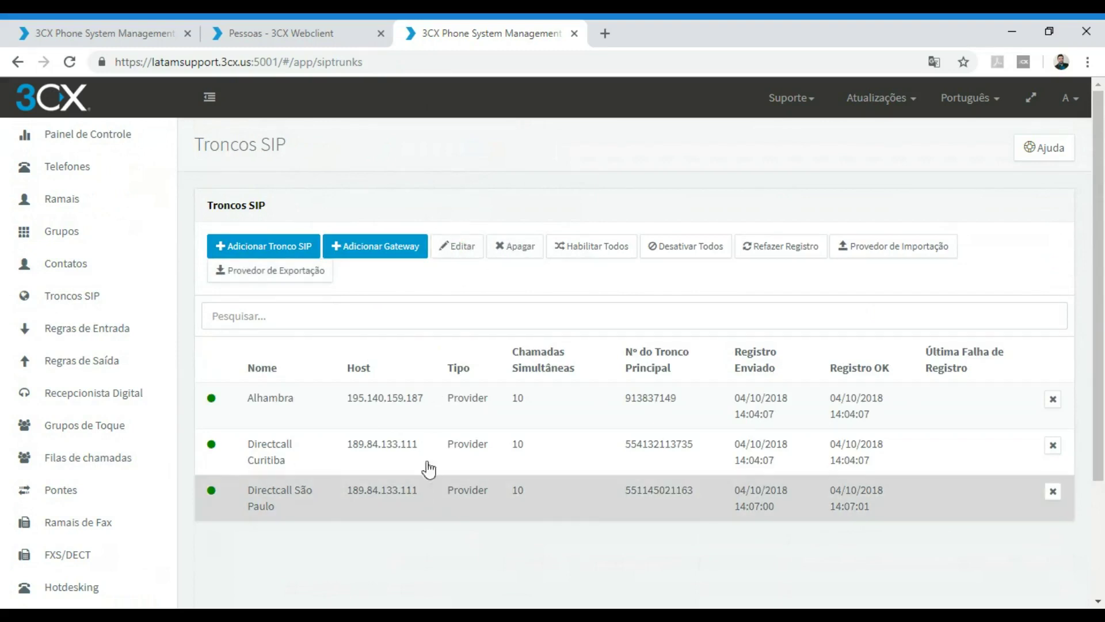
click(467, 250)
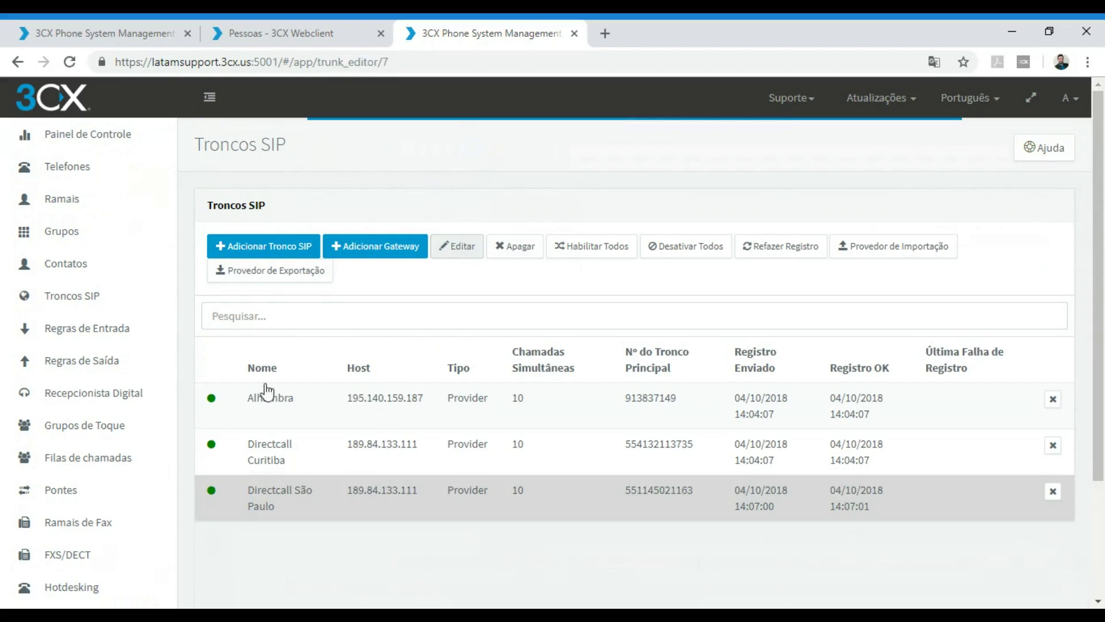
scroll(255, 351, down, 10)
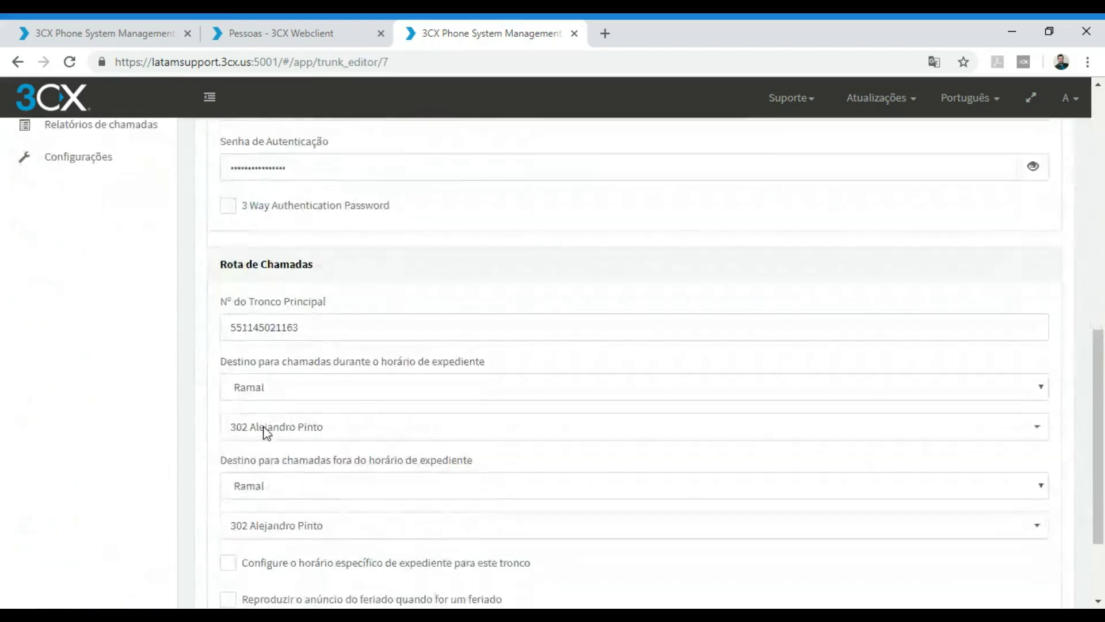
drag(309, 138, 338, 180)
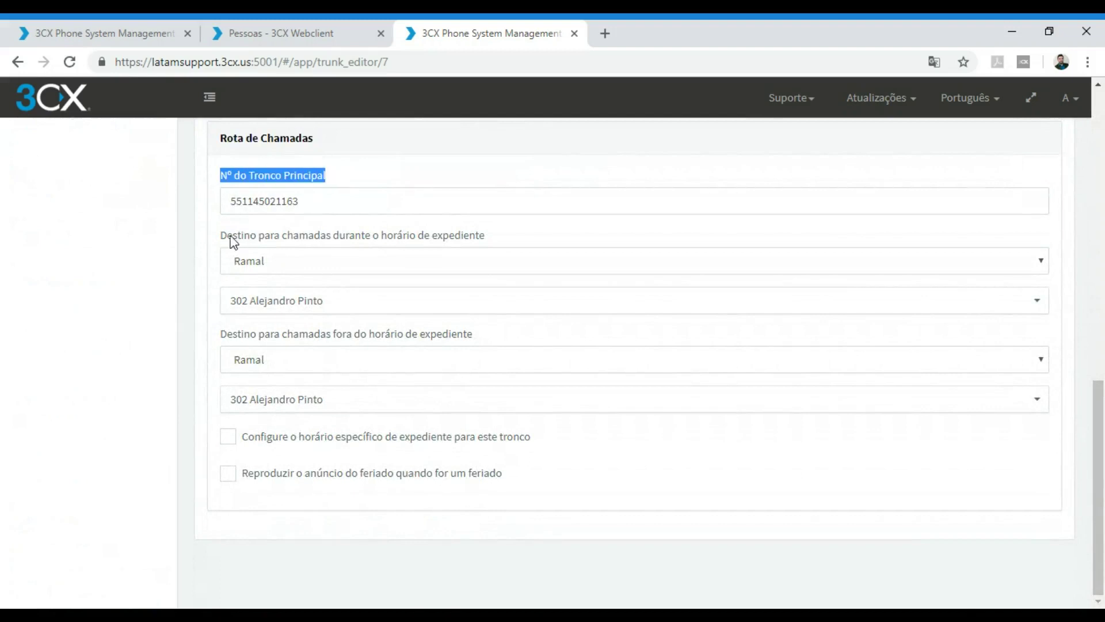
drag(230, 236, 485, 236)
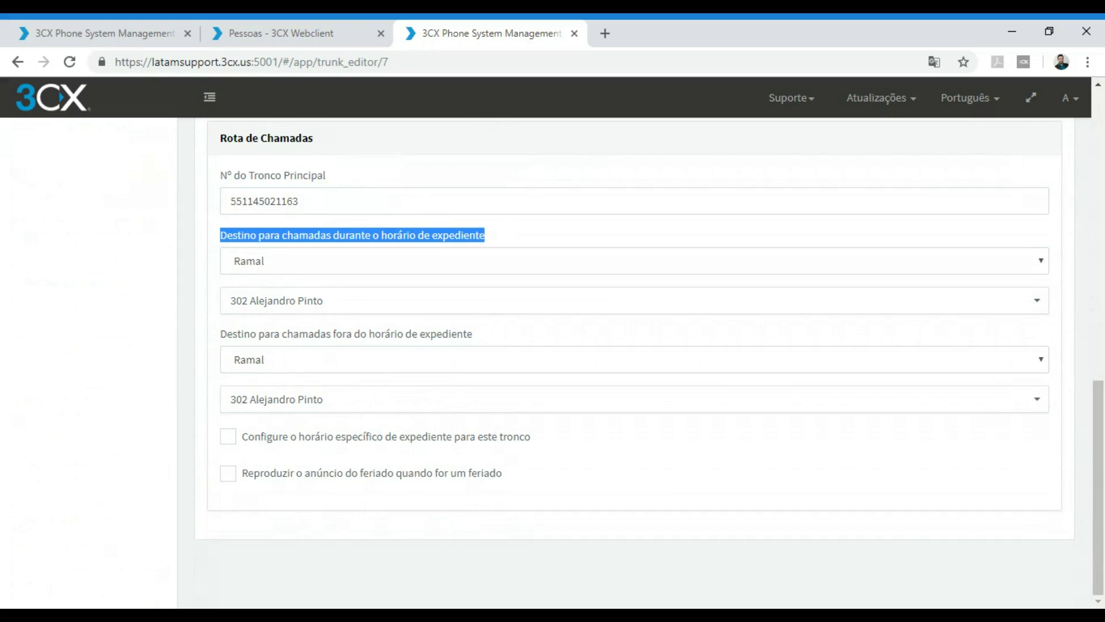
drag(338, 177, 203, 177)
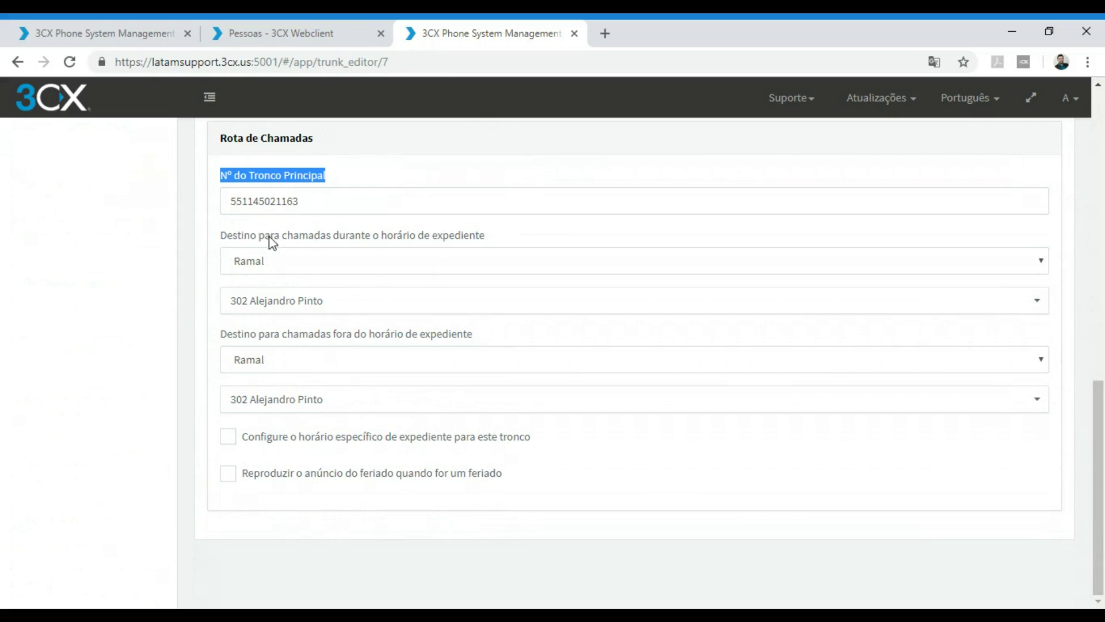
drag(299, 201, 230, 201)
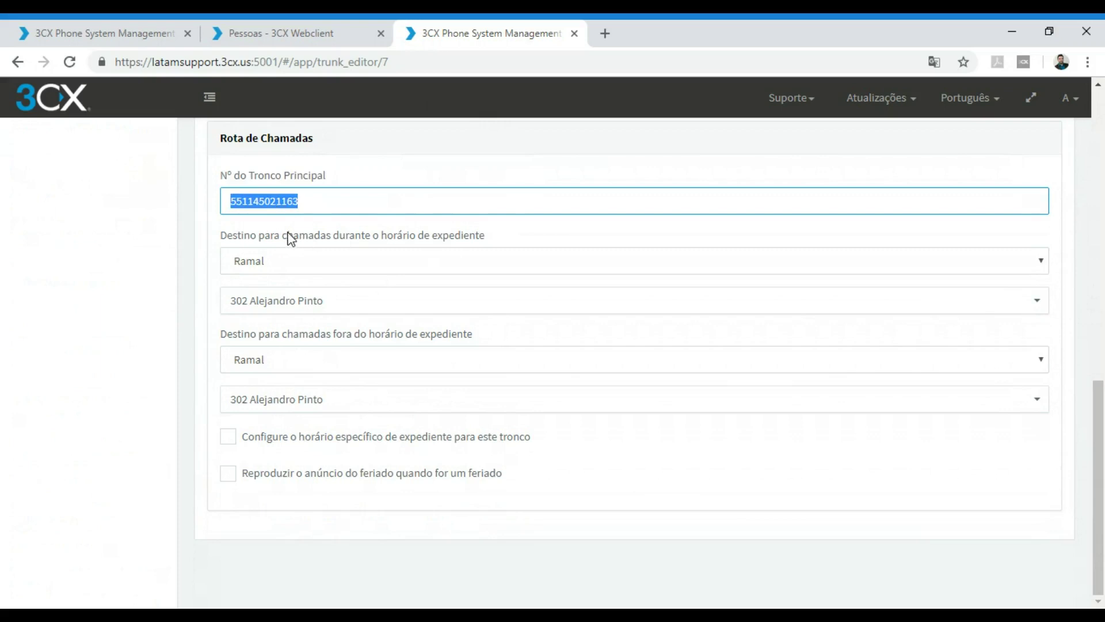
click(358, 180)
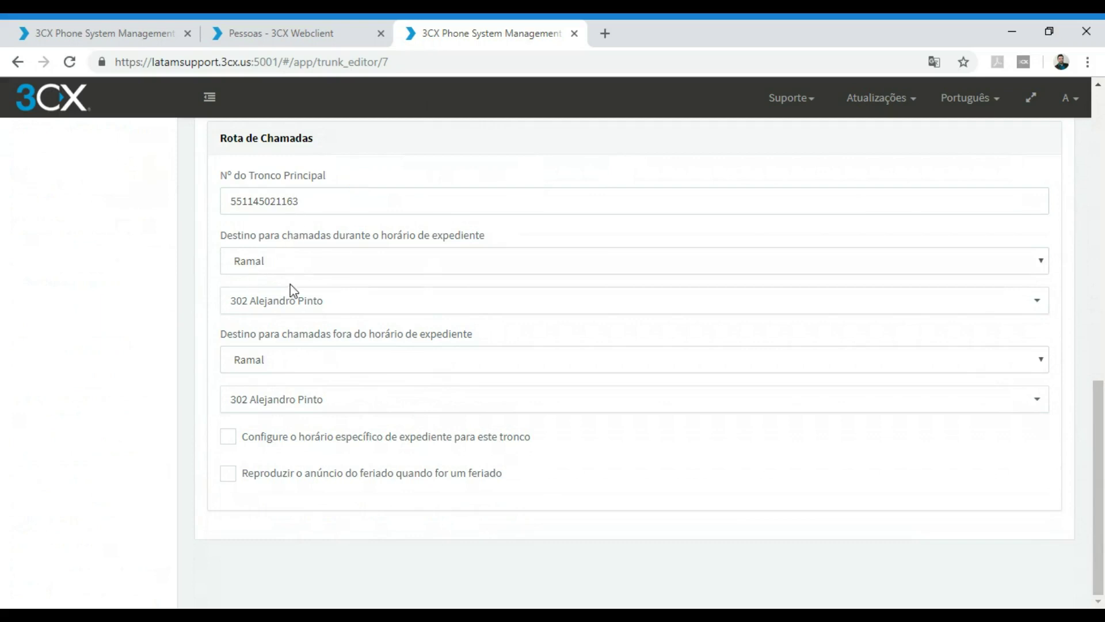
scroll(292, 284, up, 10)
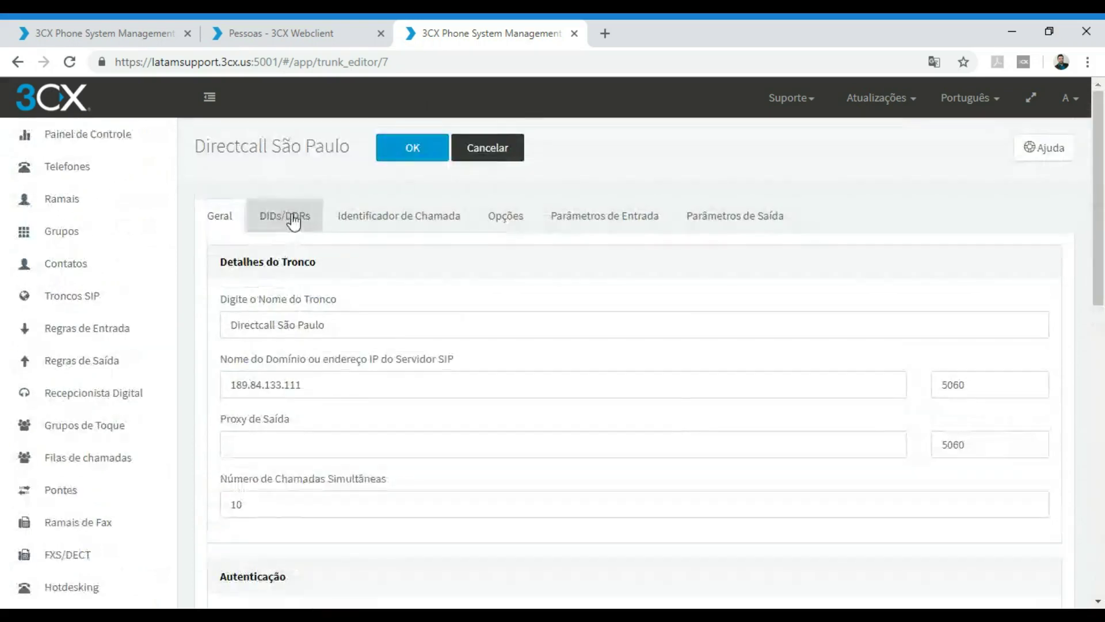
Step: Add an empty DID to the São Paulo trunk, discard the change, and select the Alhambra trunk
click(288, 216)
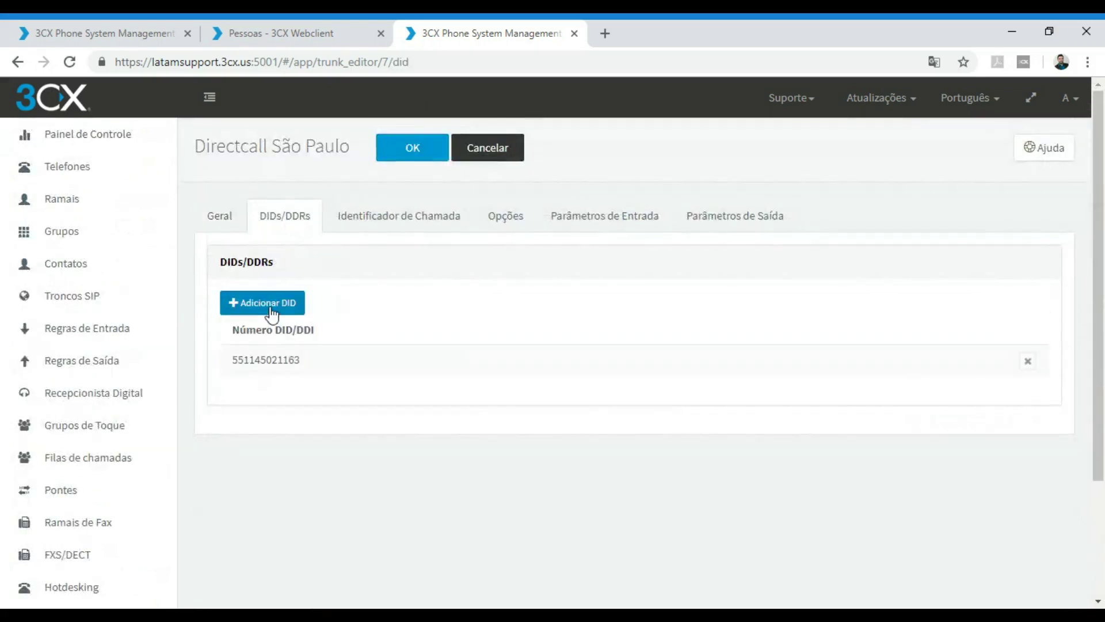
click(268, 305)
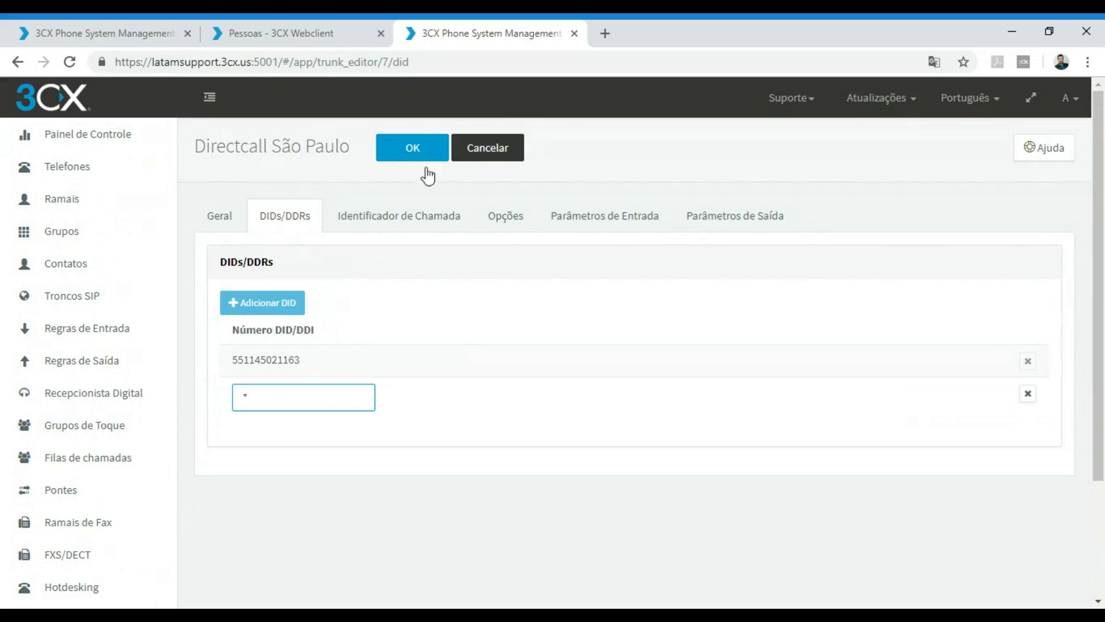
click(507, 148)
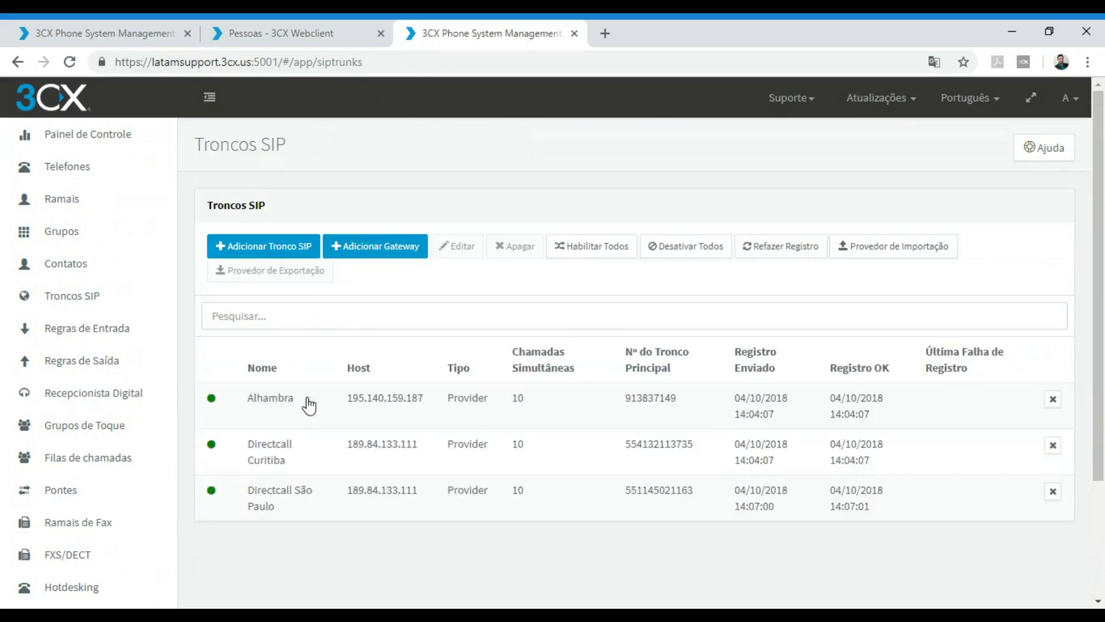
click(315, 398)
click(462, 248)
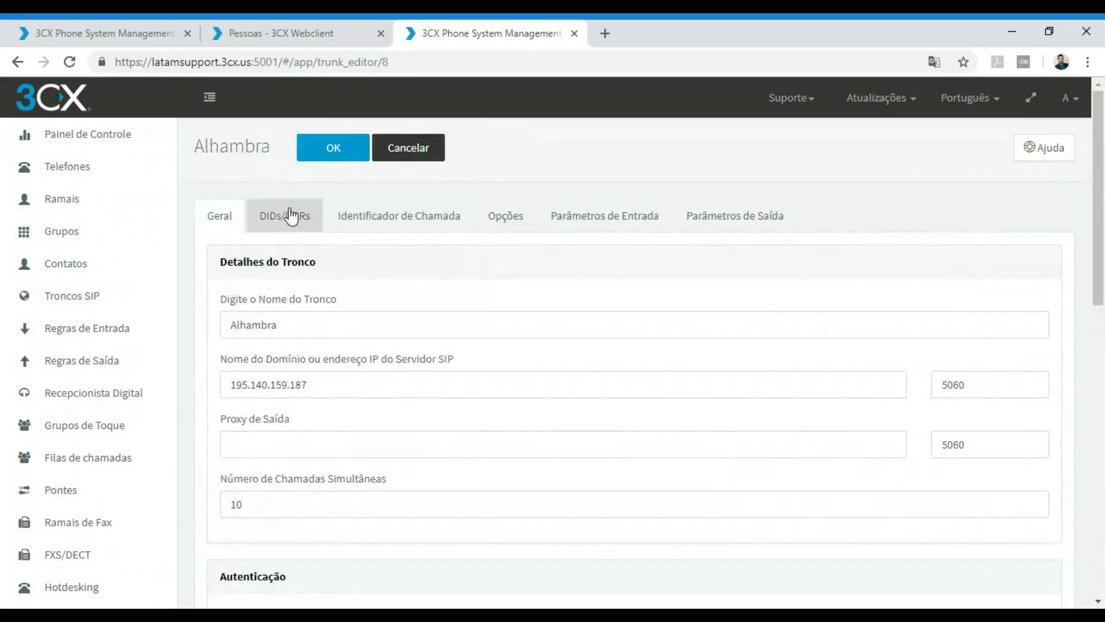
click(290, 217)
drag(266, 393, 229, 396)
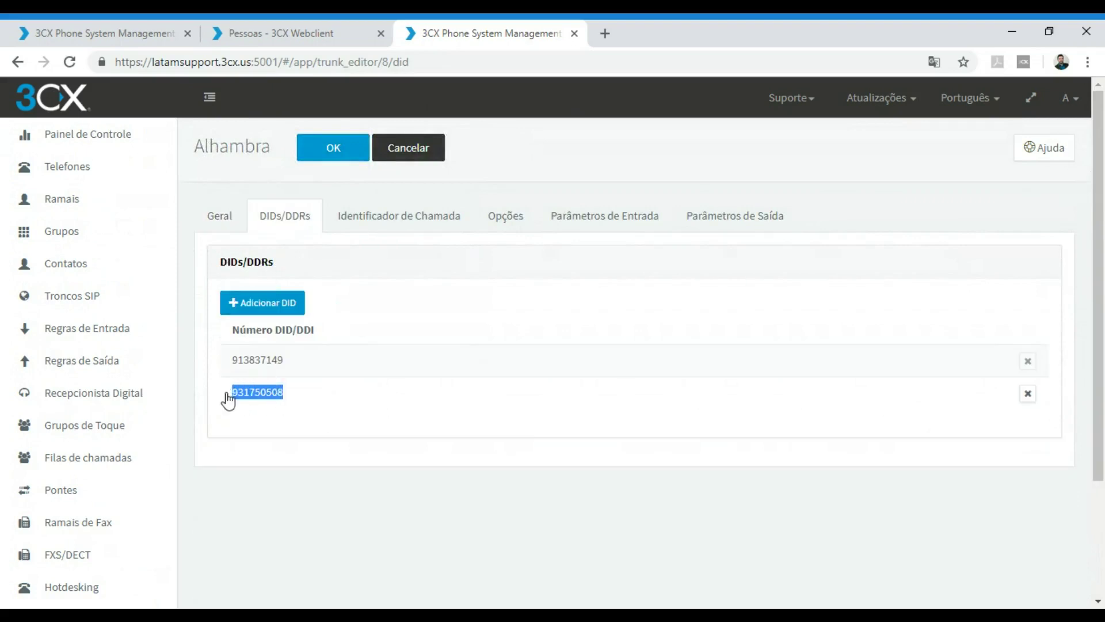
click(245, 397)
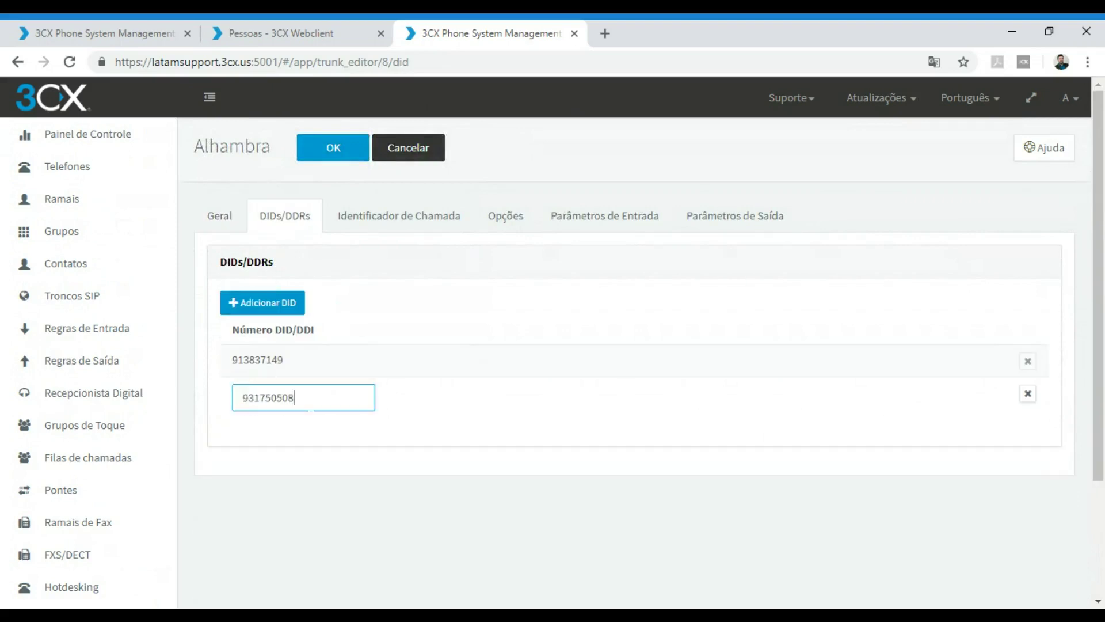
drag(310, 409, 242, 399)
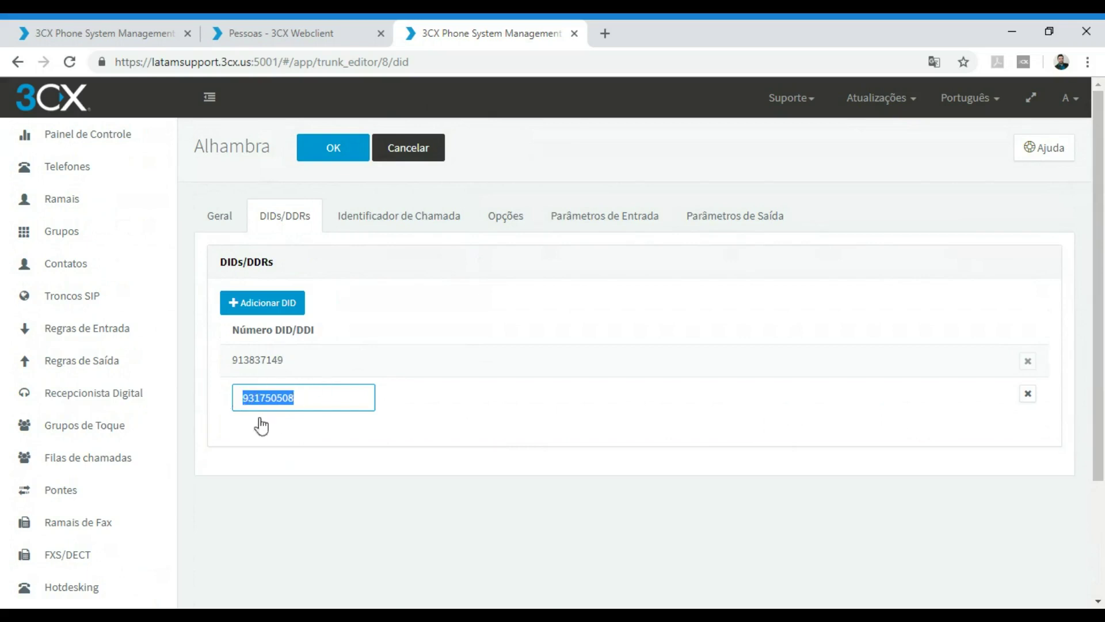
click(279, 427)
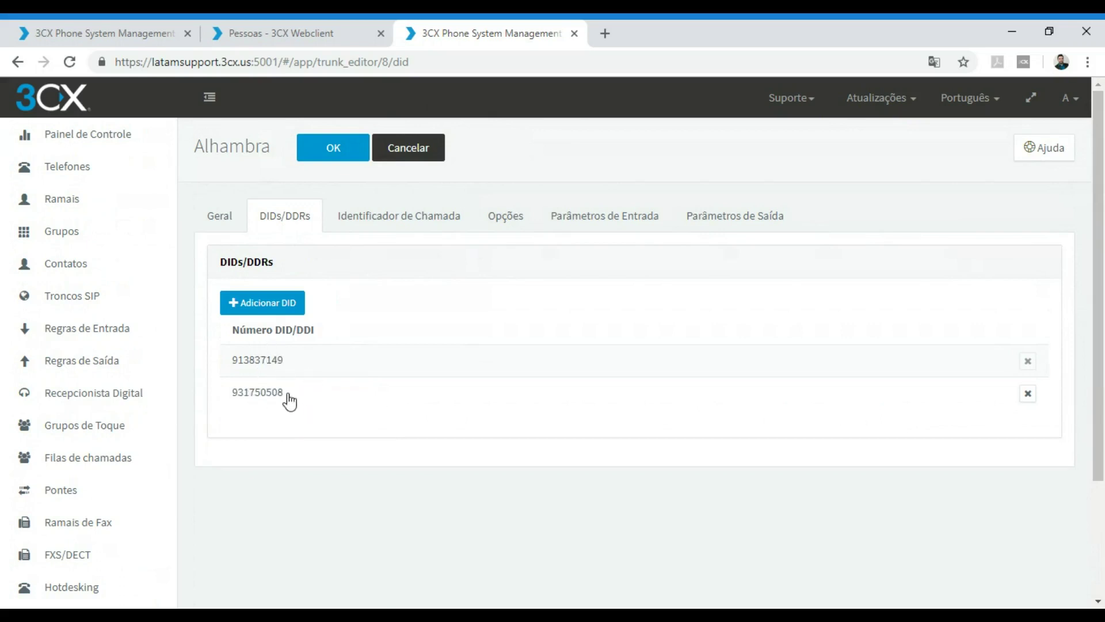
drag(285, 395, 228, 397)
click(229, 397)
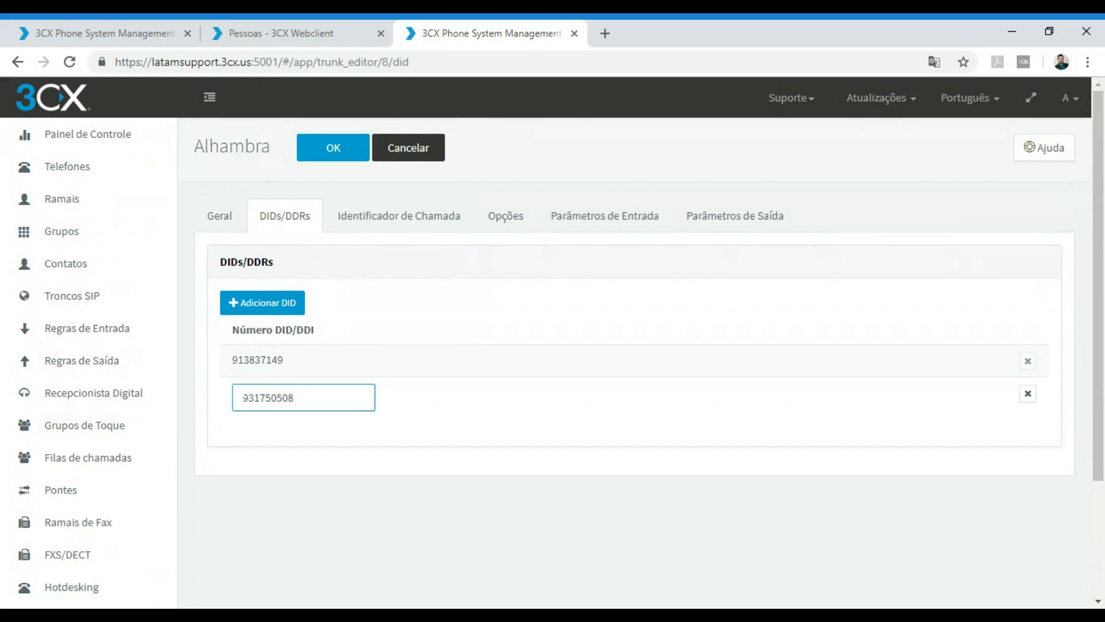
key(Return)
click(229, 223)
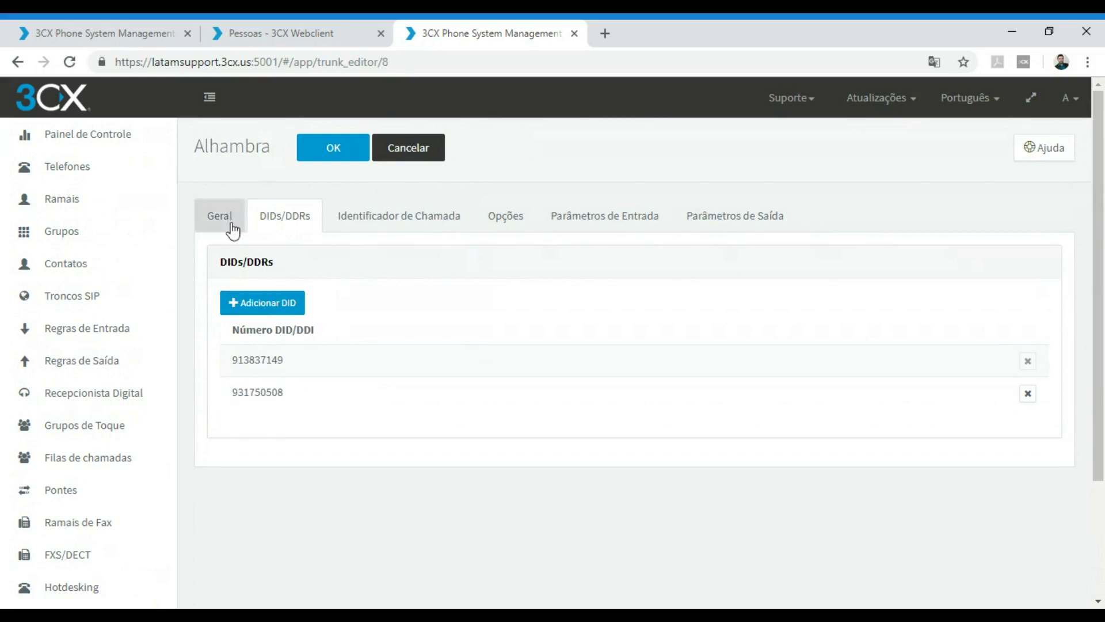
Step: Send the Alhambra trunk's office-hours calls to extension voicemail and save the trunk
scroll(267, 344, down, 8)
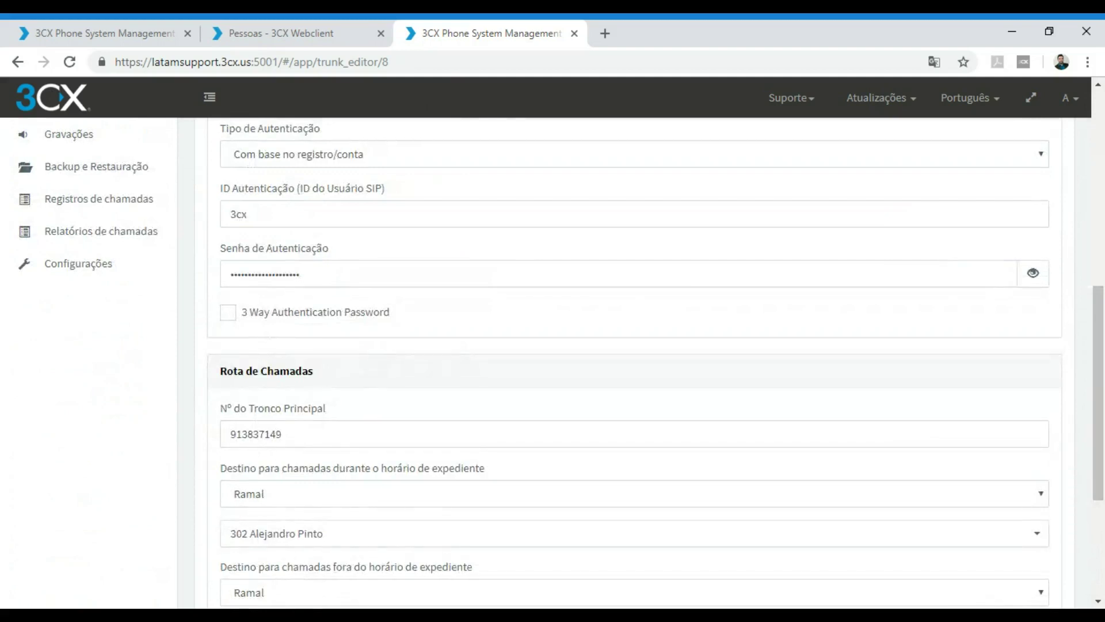
scroll(292, 390, down, 4)
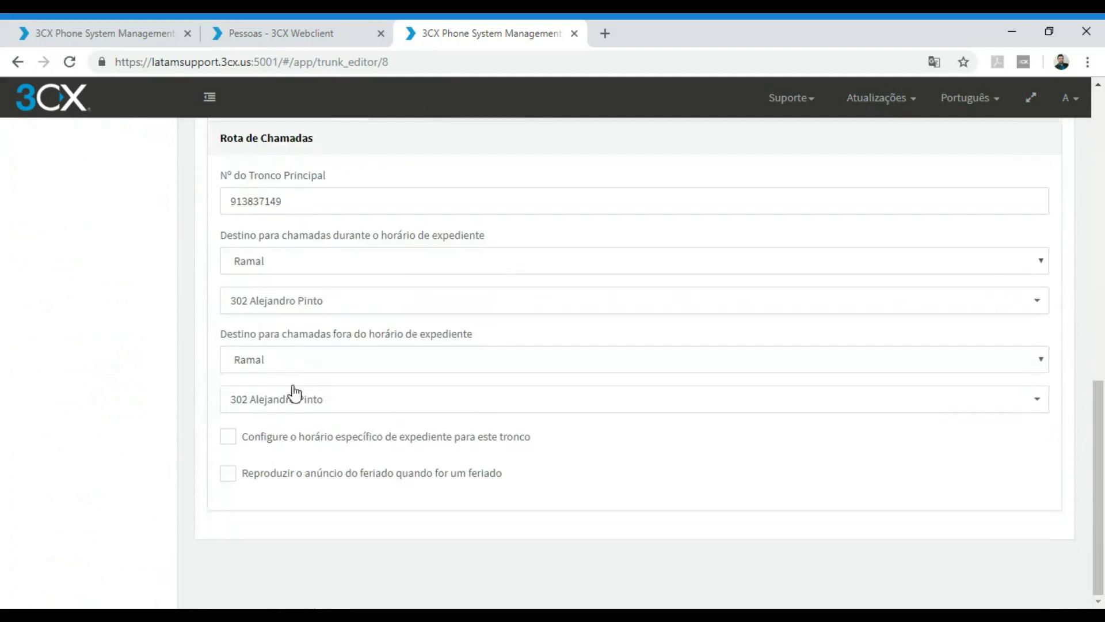
click(277, 266)
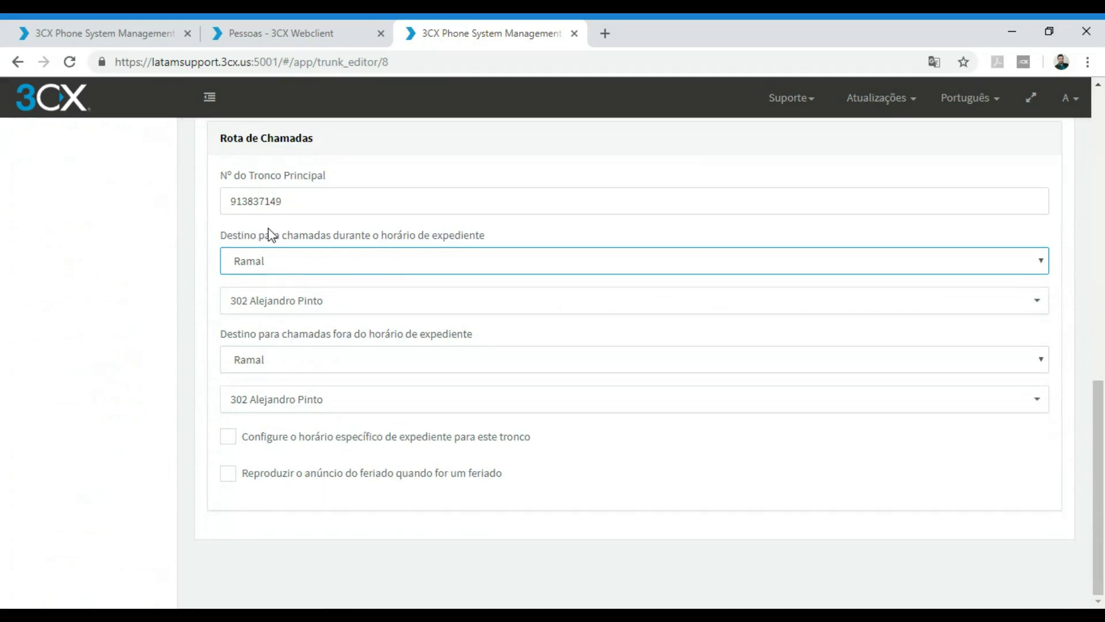
key(Down)
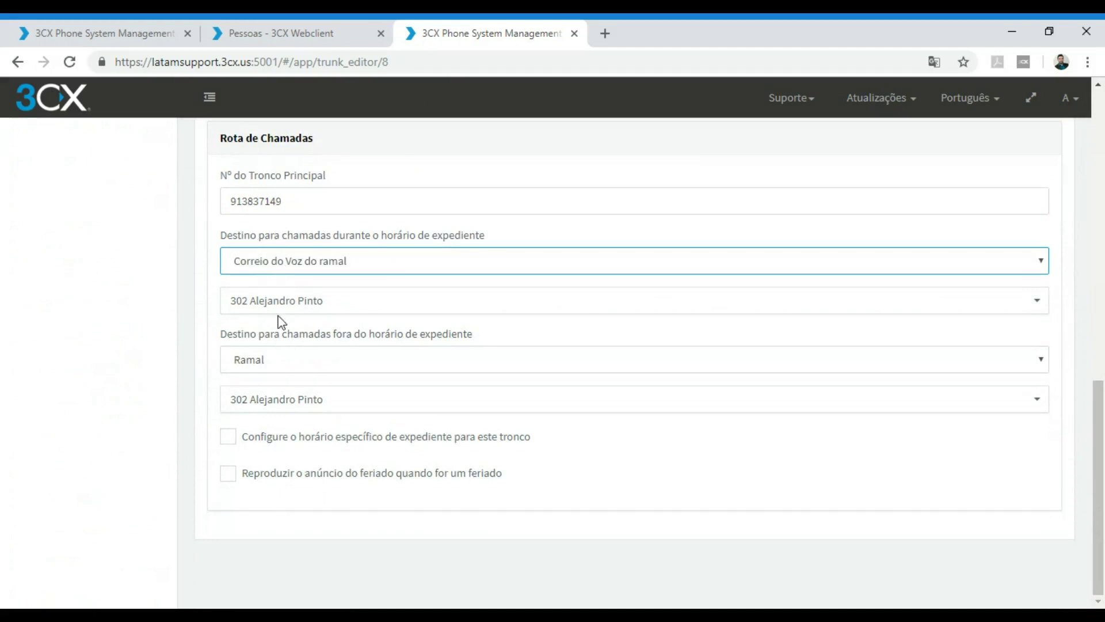
click(282, 361)
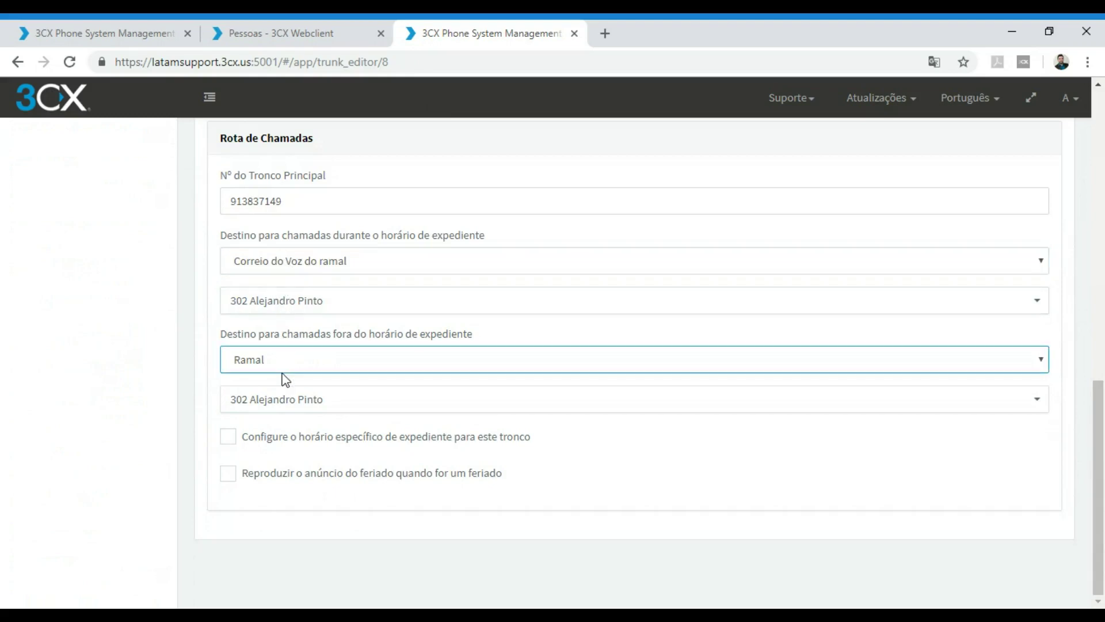
click(291, 418)
scroll(173, 331, up, 4)
scroll(172, 329, up, 8)
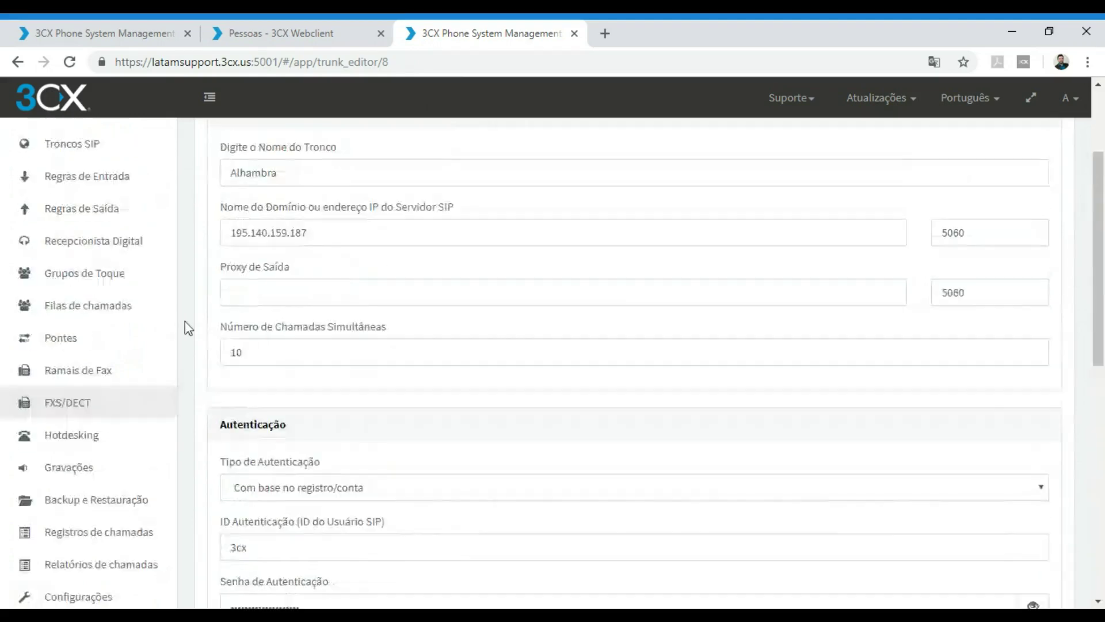
click(334, 147)
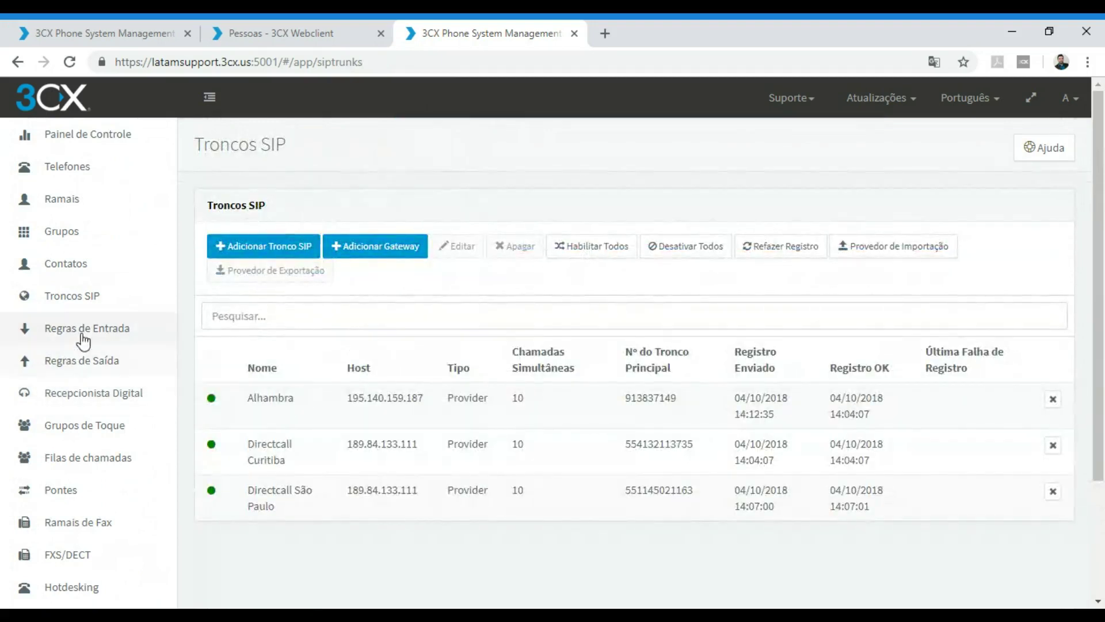
click(118, 344)
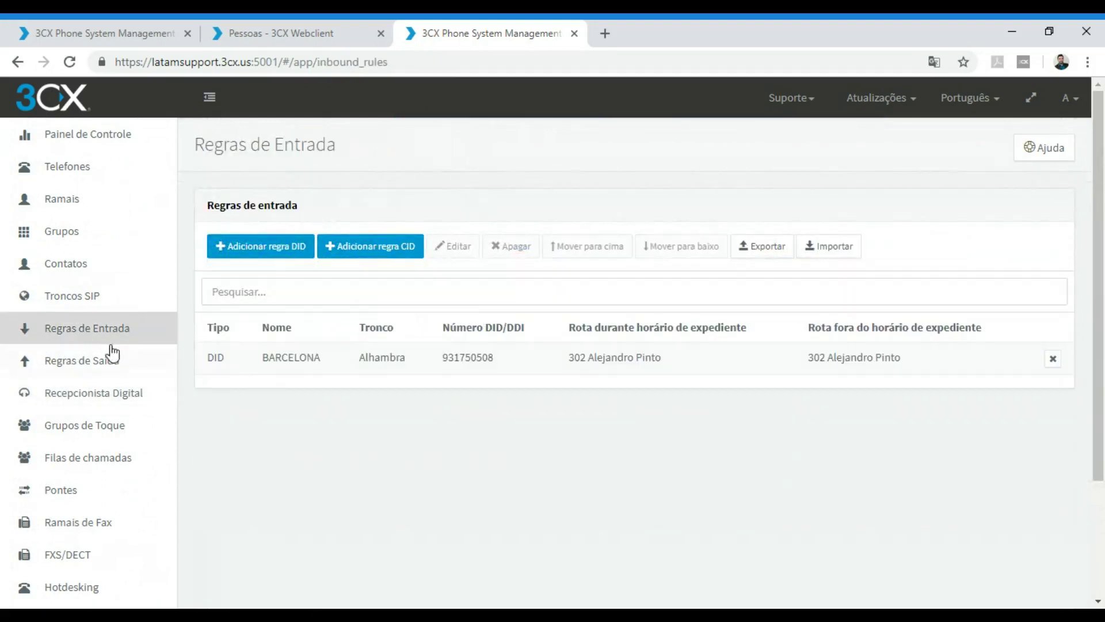
Step: Delete the BARCELONA inbound rule and confirm the deletion
click(1055, 360)
click(573, 234)
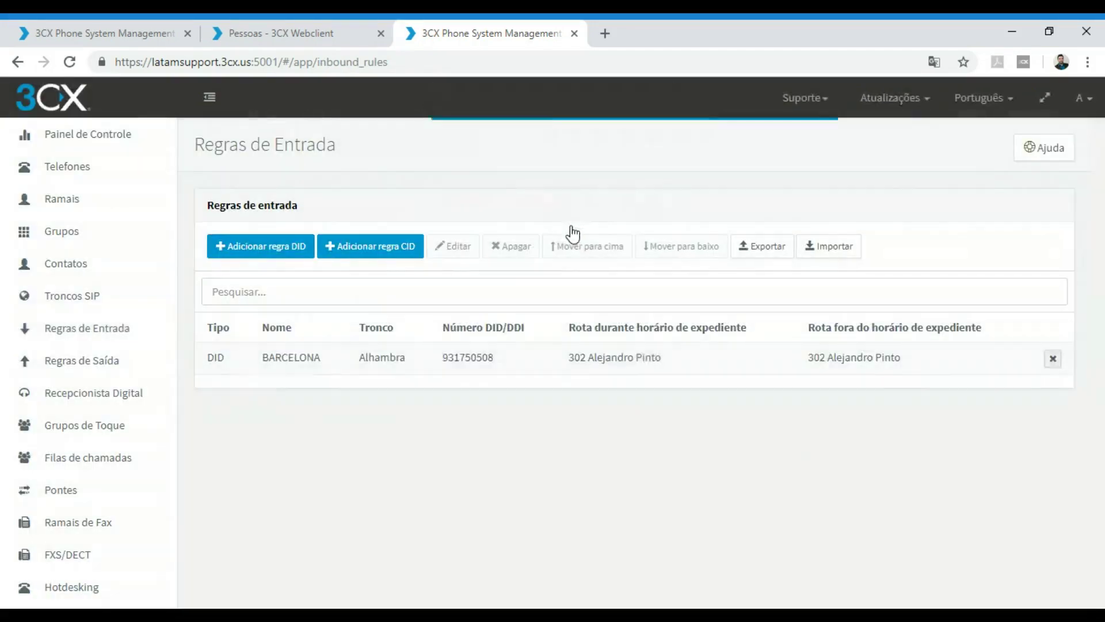
click(242, 253)
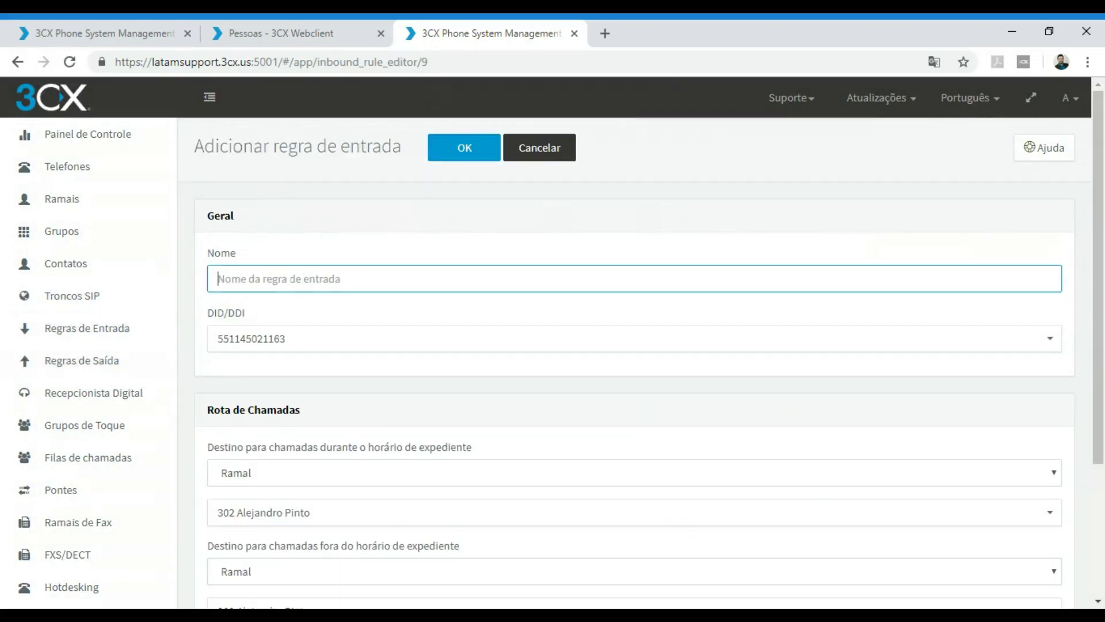
text(Barcelona)
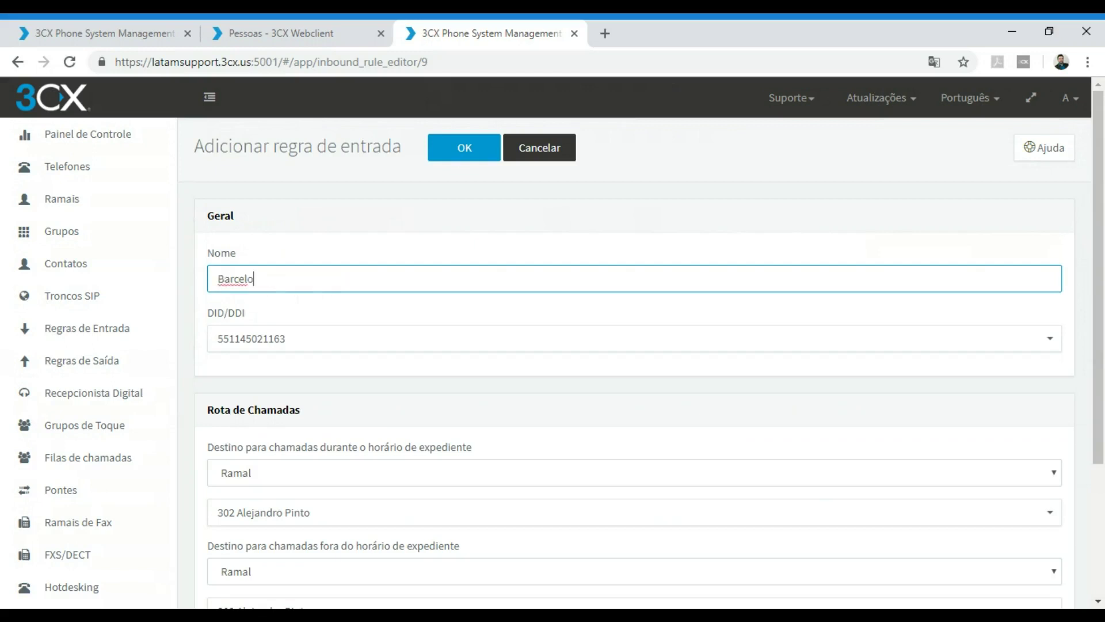
click(278, 346)
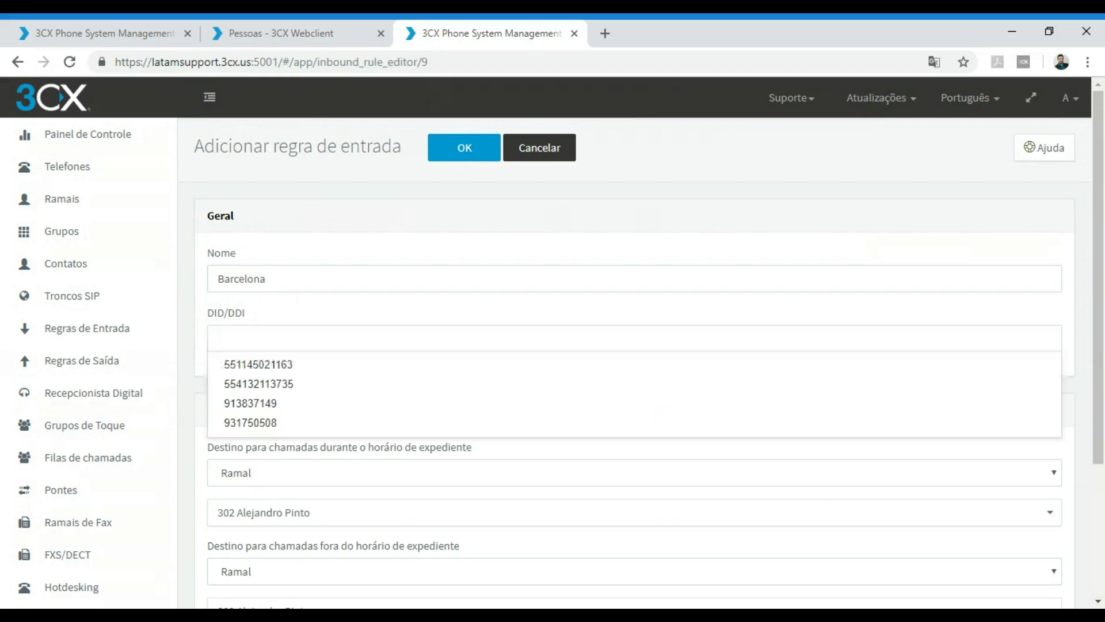
click(288, 426)
triple_click(248, 316)
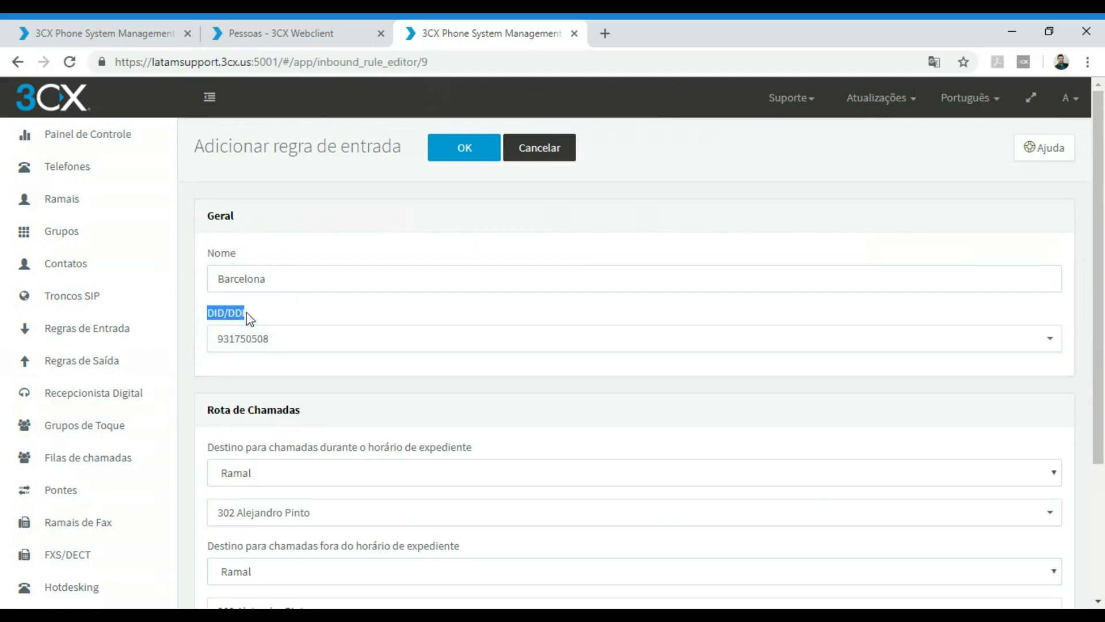
click(234, 373)
scroll(234, 374, down, 3)
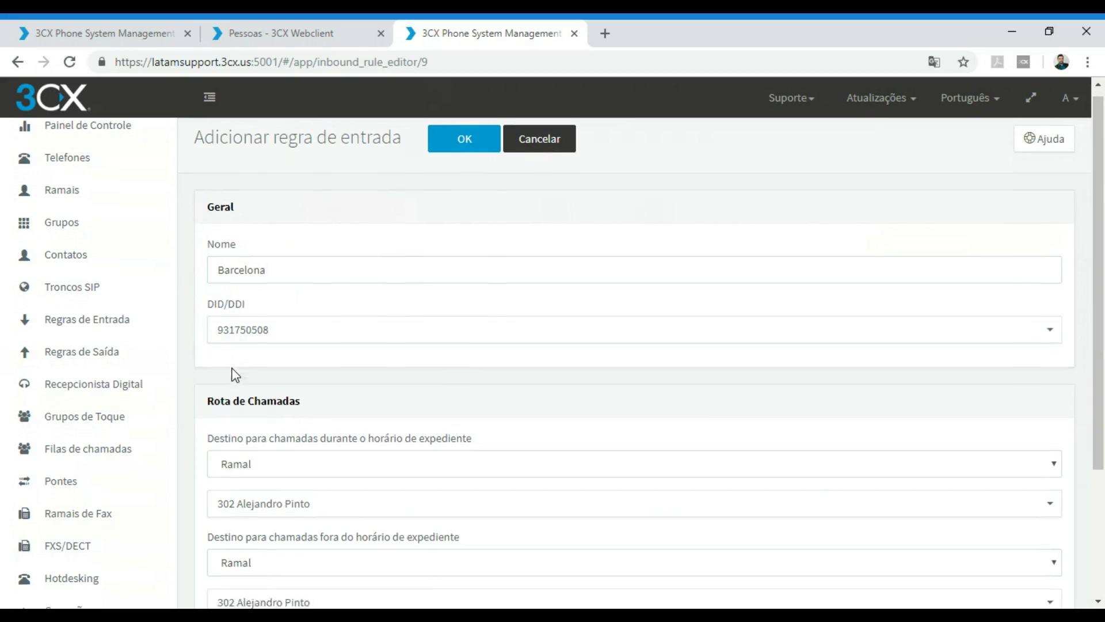
drag(206, 228, 295, 247)
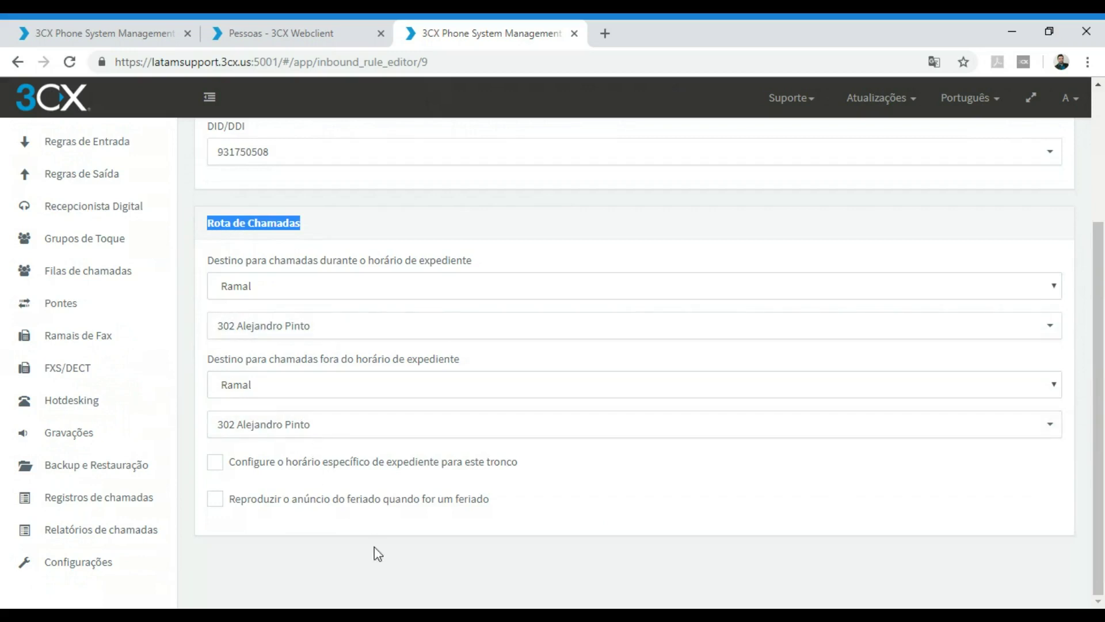
scroll(446, 397, up, 3)
click(471, 161)
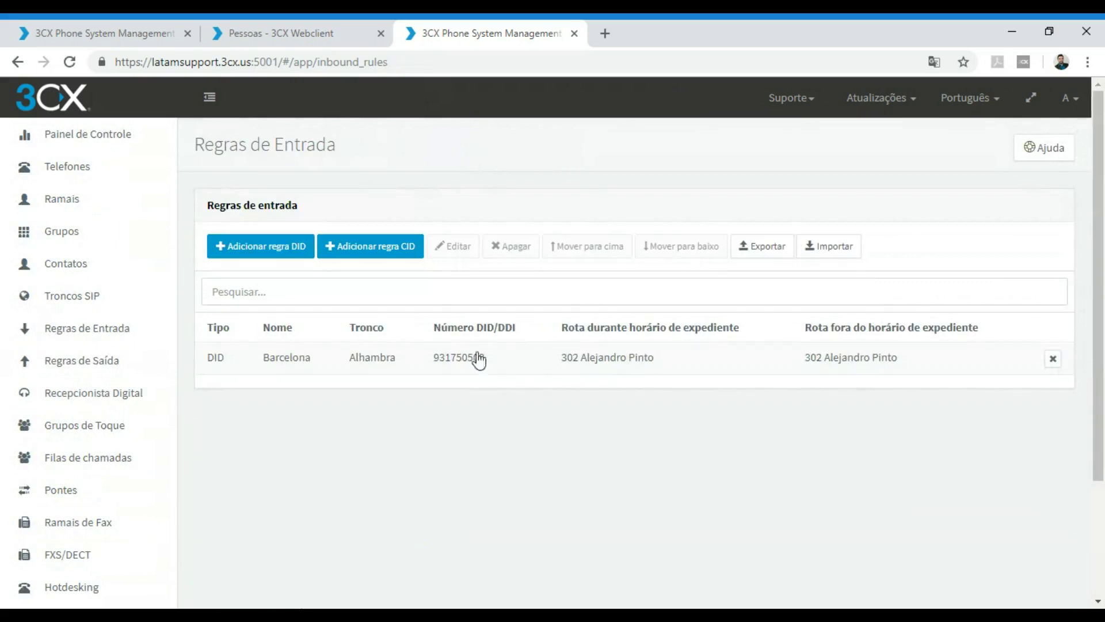
Step: Check the Barcelona rule's DID, then switch to the dashboard showing 3/3 trunks active
drag(487, 365, 434, 370)
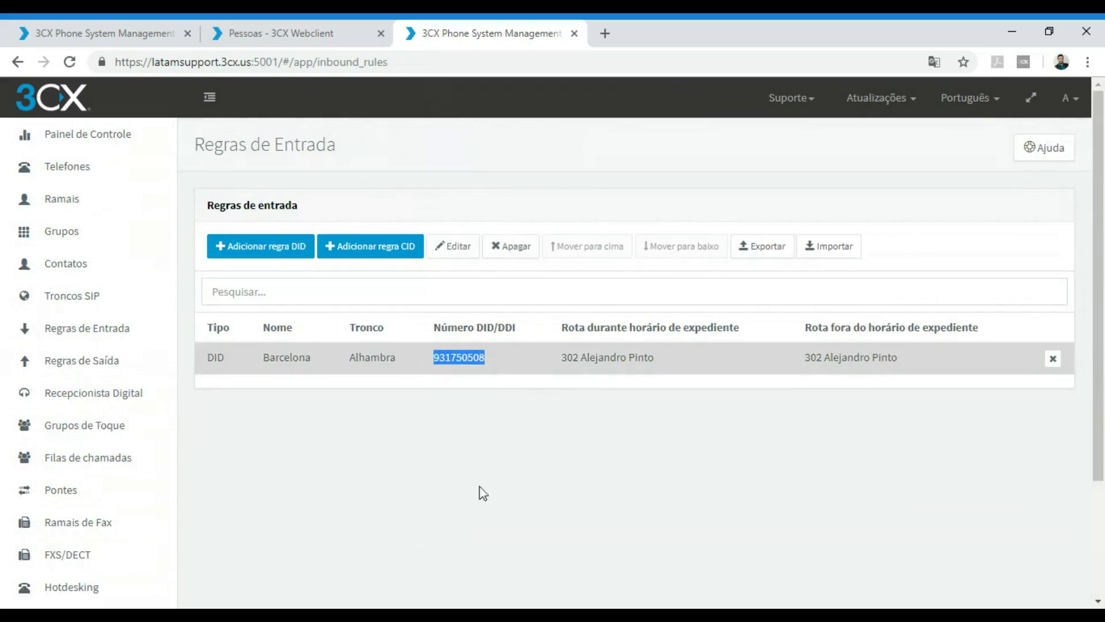
click(113, 134)
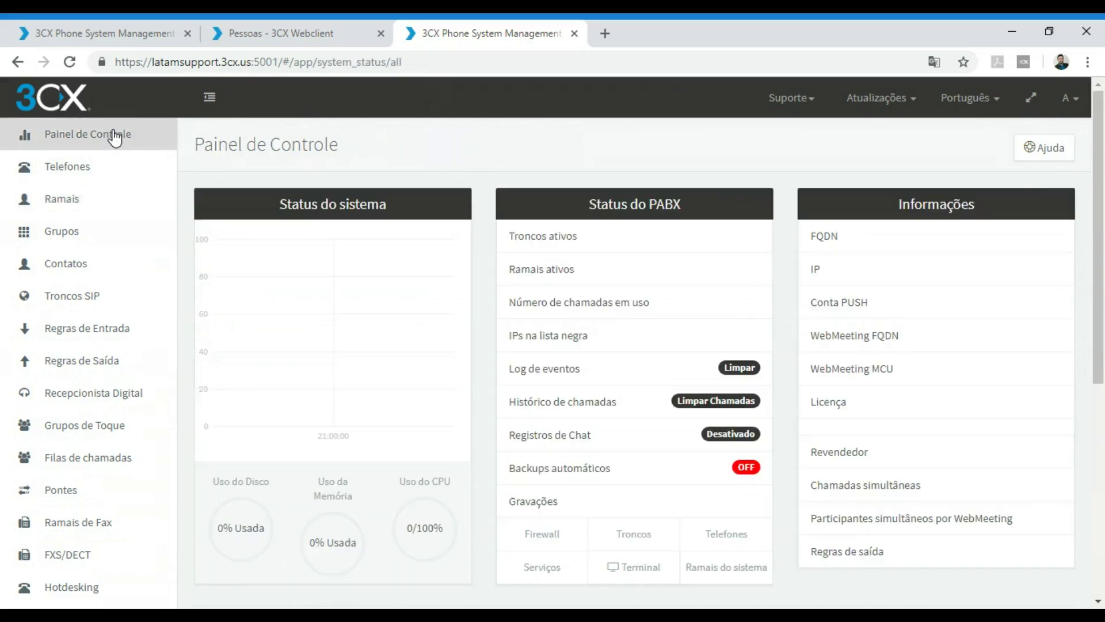
Step: Watch the active calls list show the test call to extension 302, then reopen the Barcelona rule
click(629, 304)
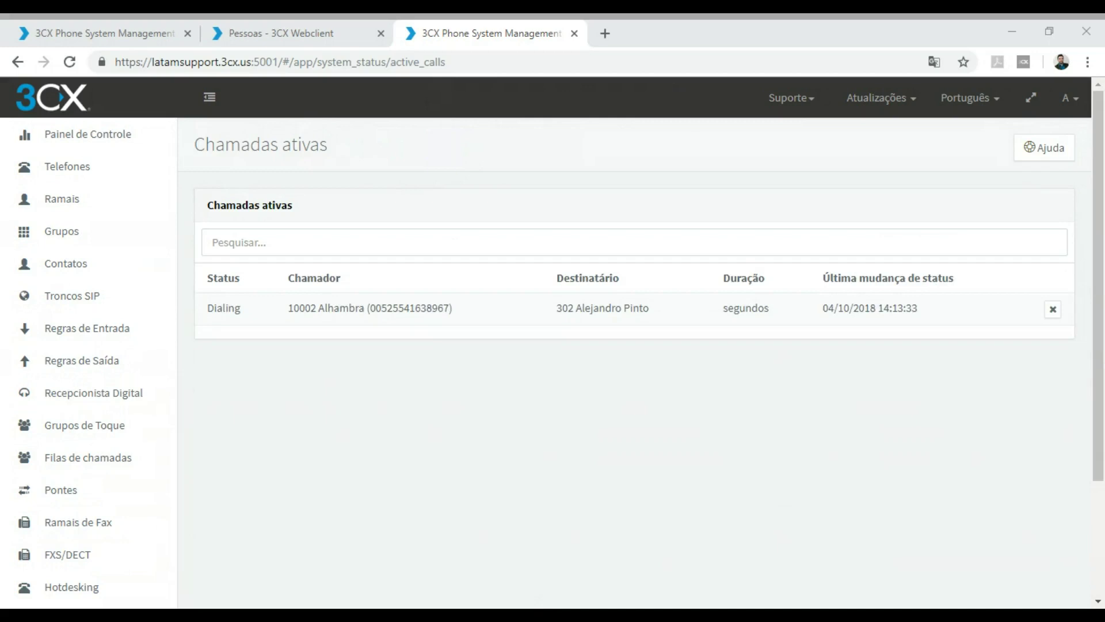
drag(549, 311, 633, 309)
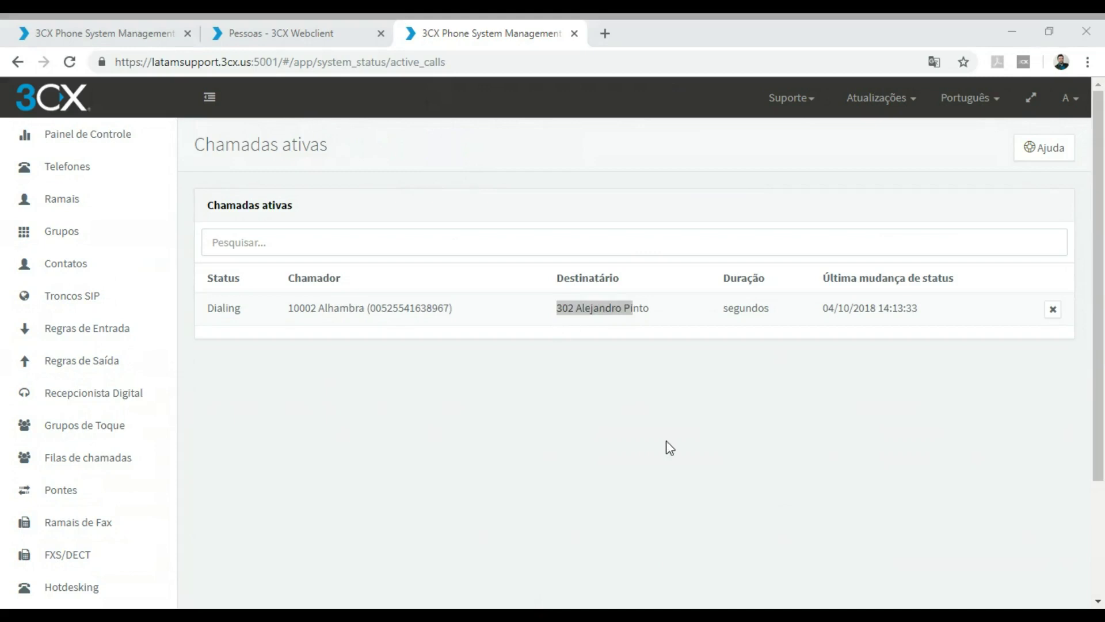
click(969, 247)
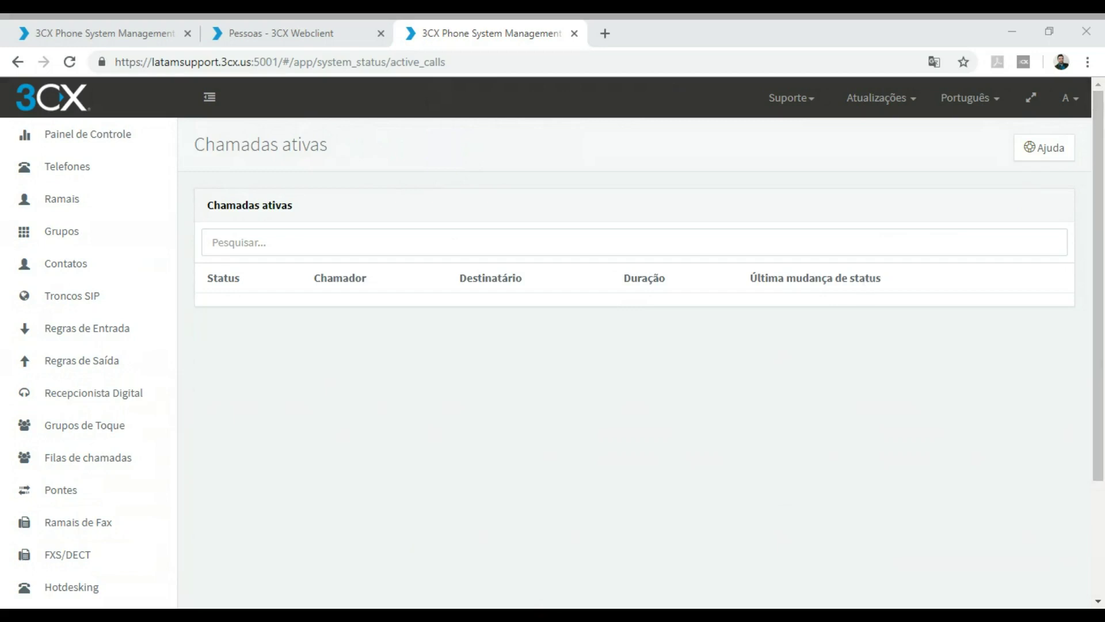
click(66, 339)
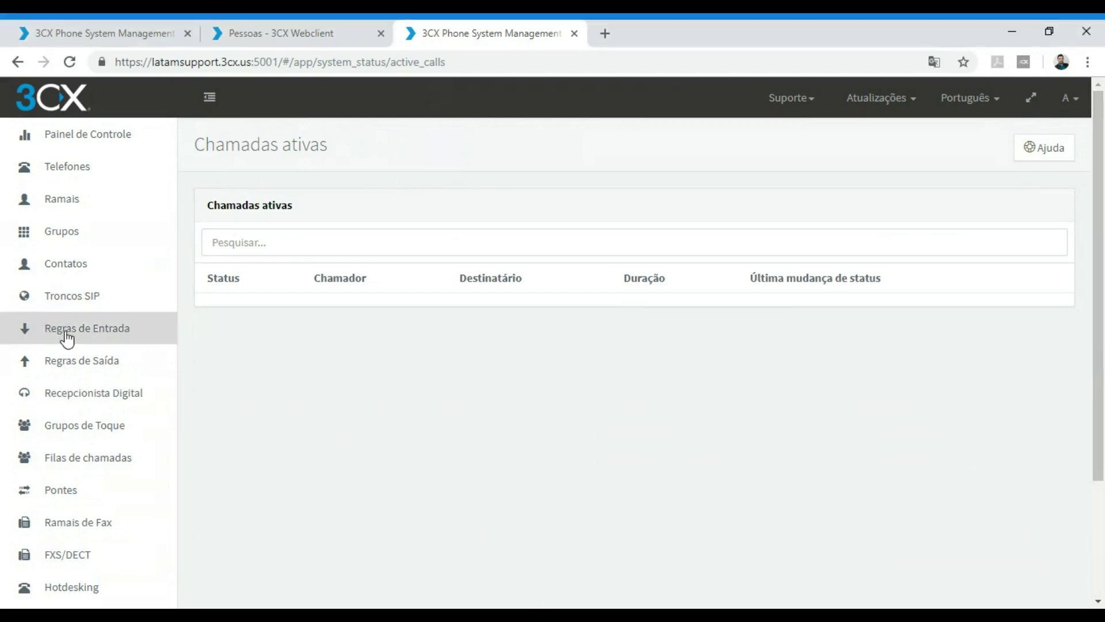
double_click(260, 362)
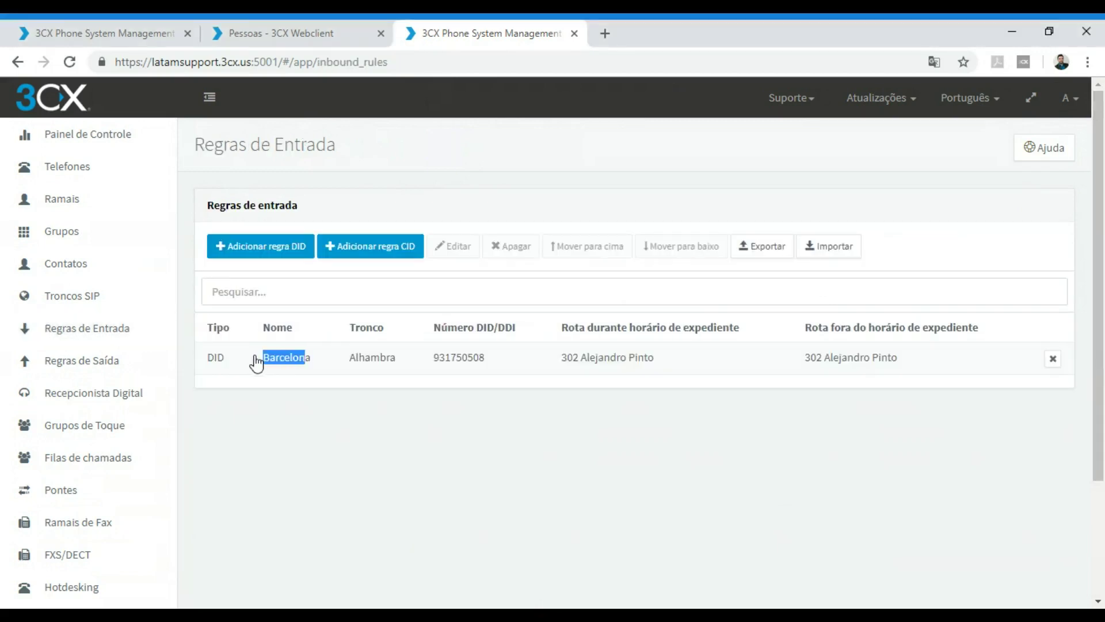
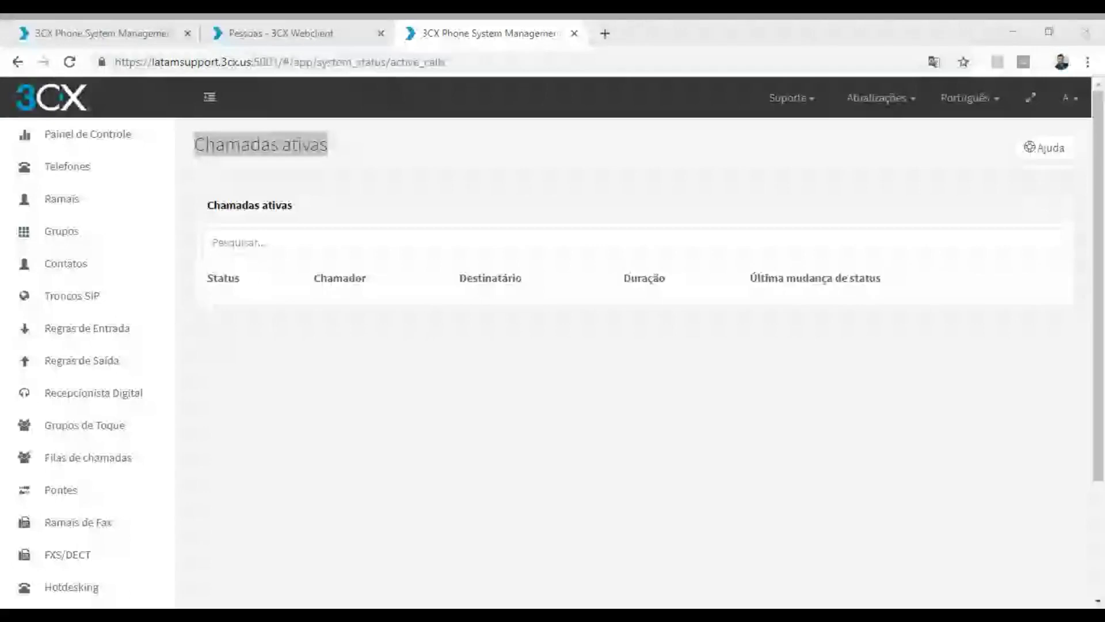
Step: Close the duplicate console page and review the list of registered phones (Telefones)
click(87, 24)
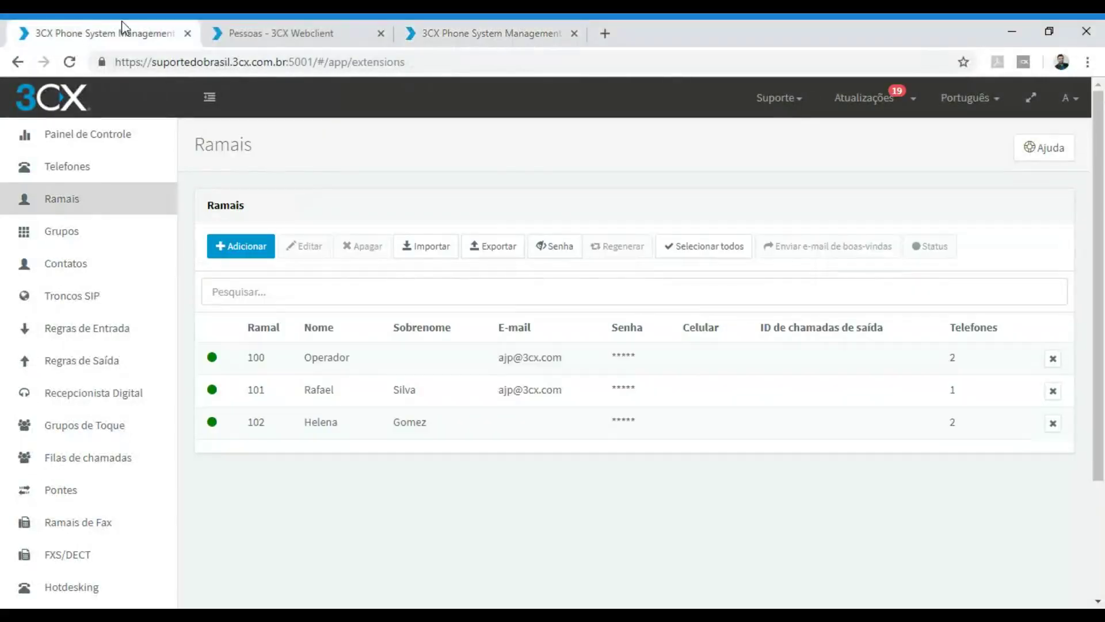
click(575, 34)
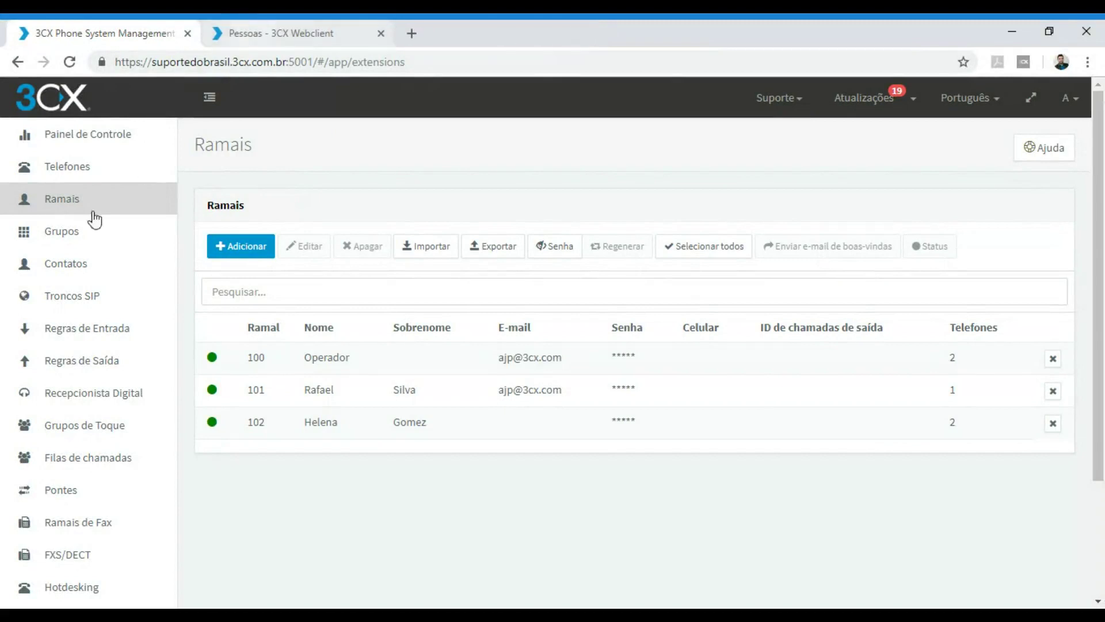
click(108, 171)
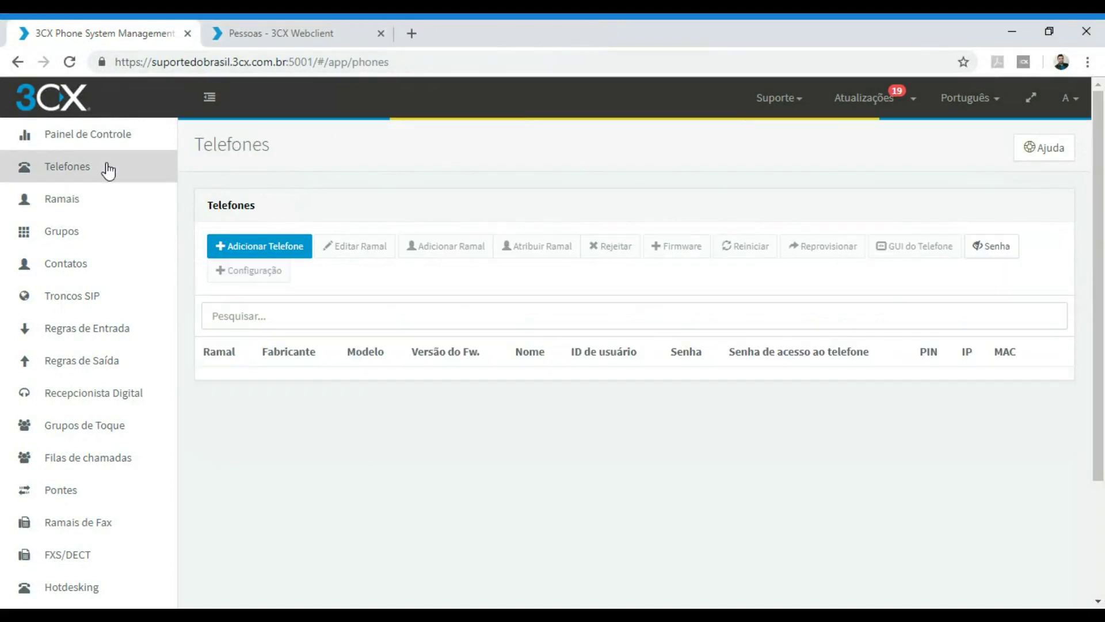
scroll(251, 475, down, 1)
scroll(250, 475, down, 3)
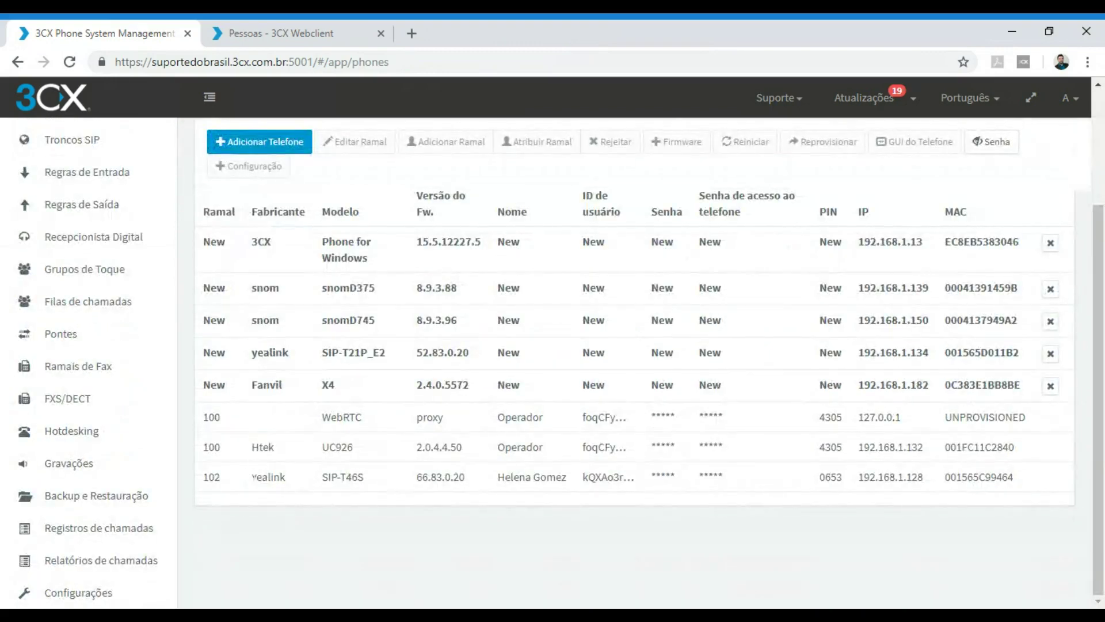
Step: Glance at the Webclient people list, then open extension 100 Operador from Ramais for editing
click(295, 34)
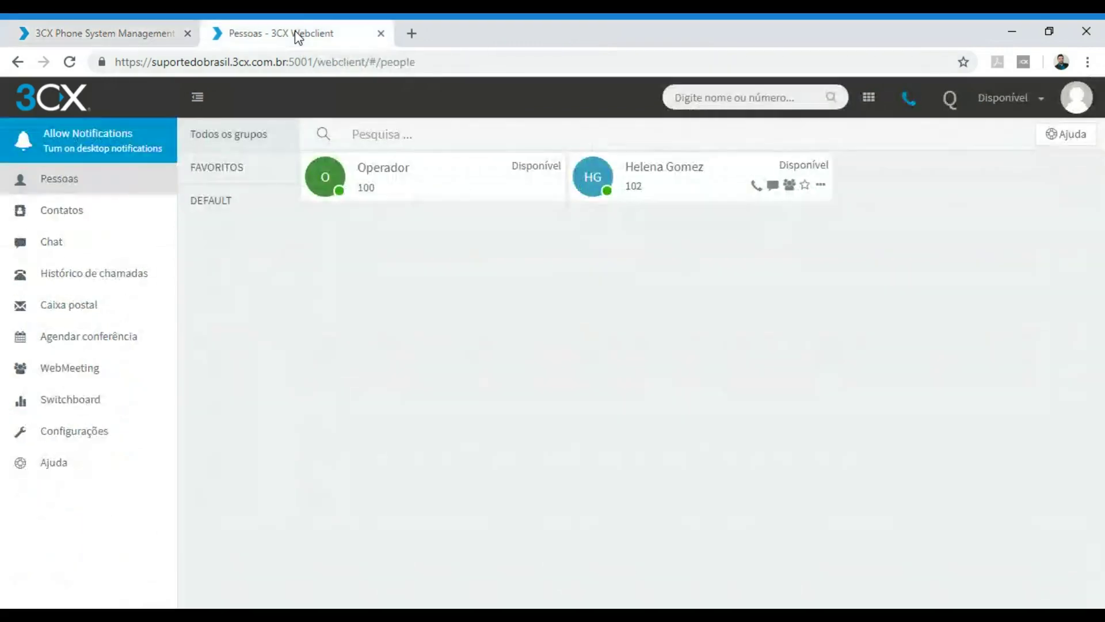
click(102, 26)
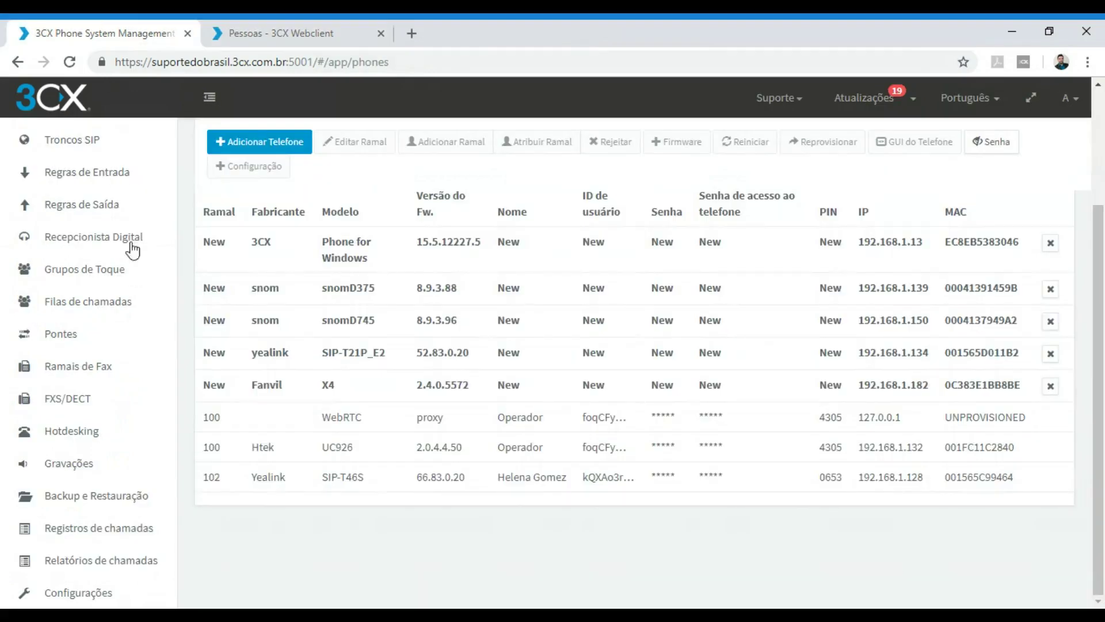
scroll(87, 187, up, 3)
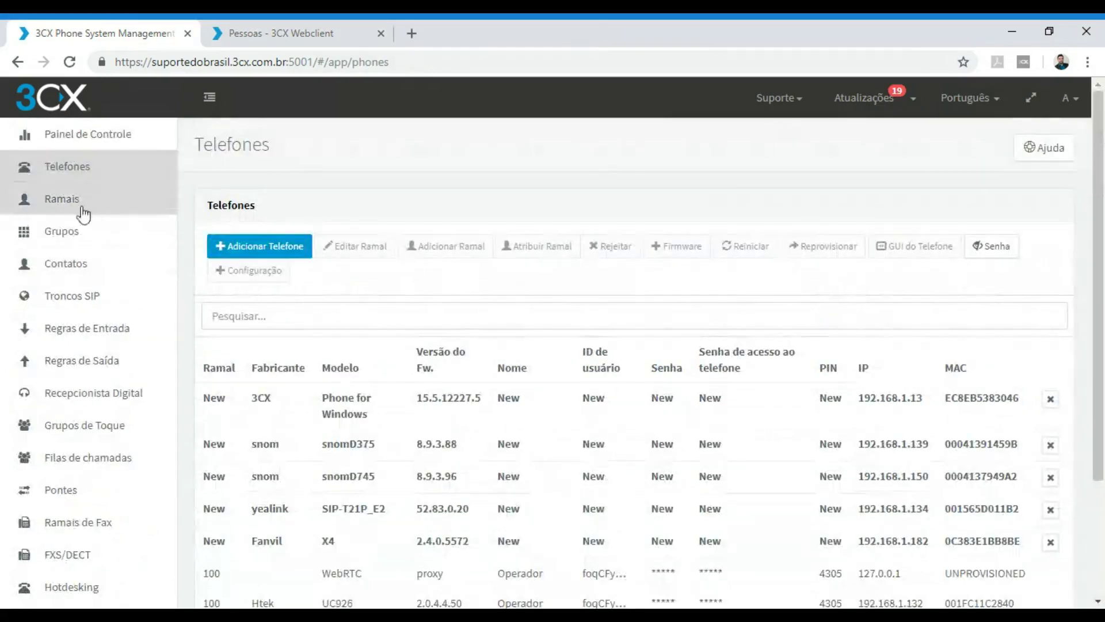
click(80, 201)
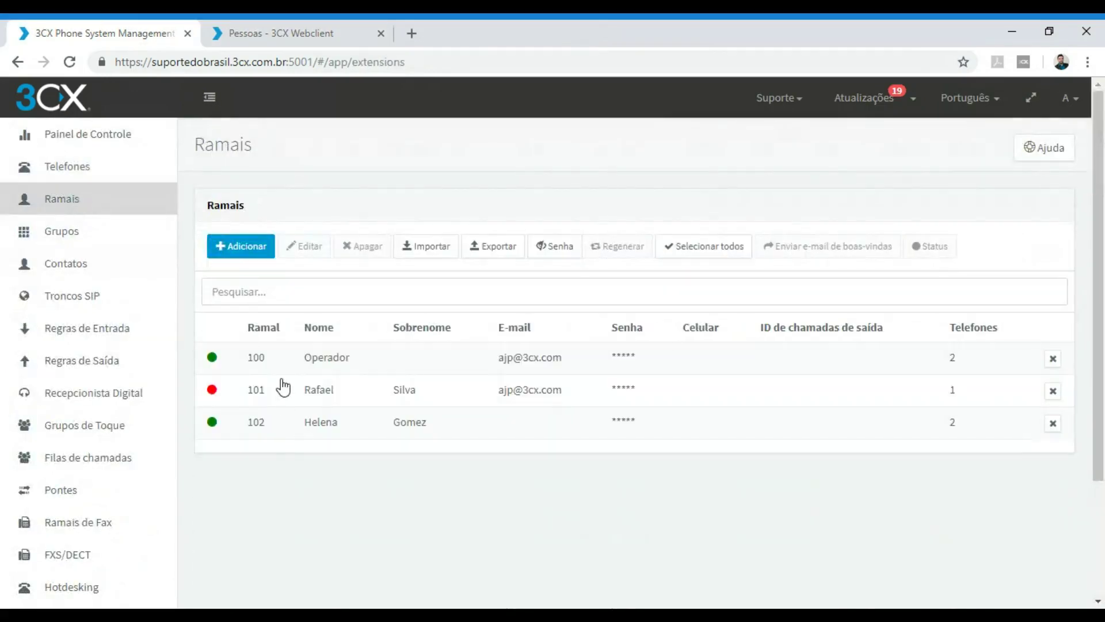
click(277, 367)
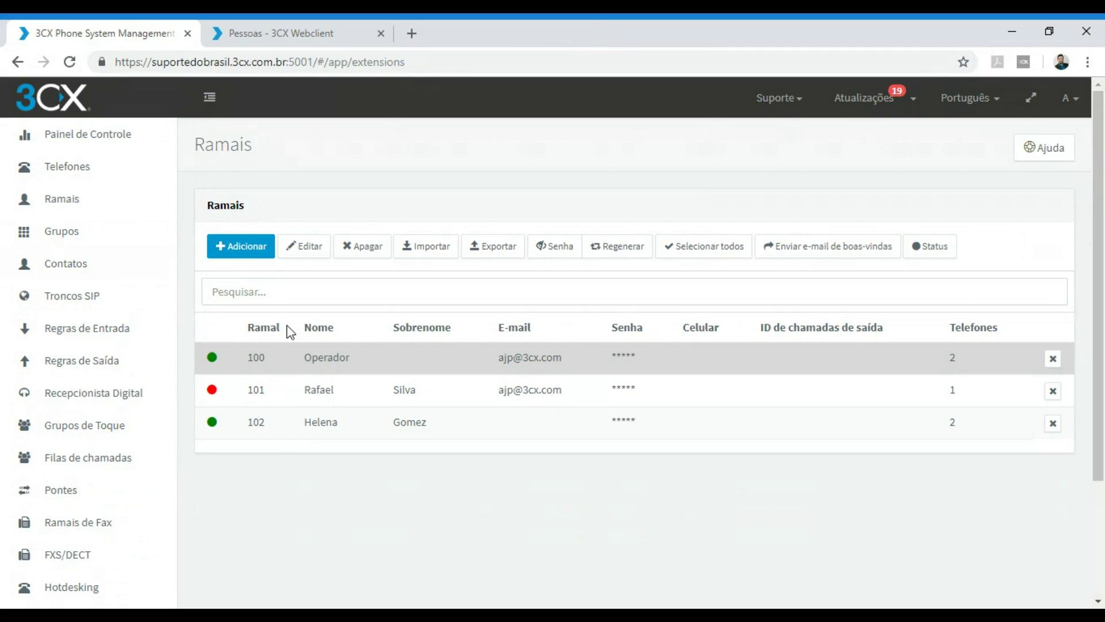
click(305, 248)
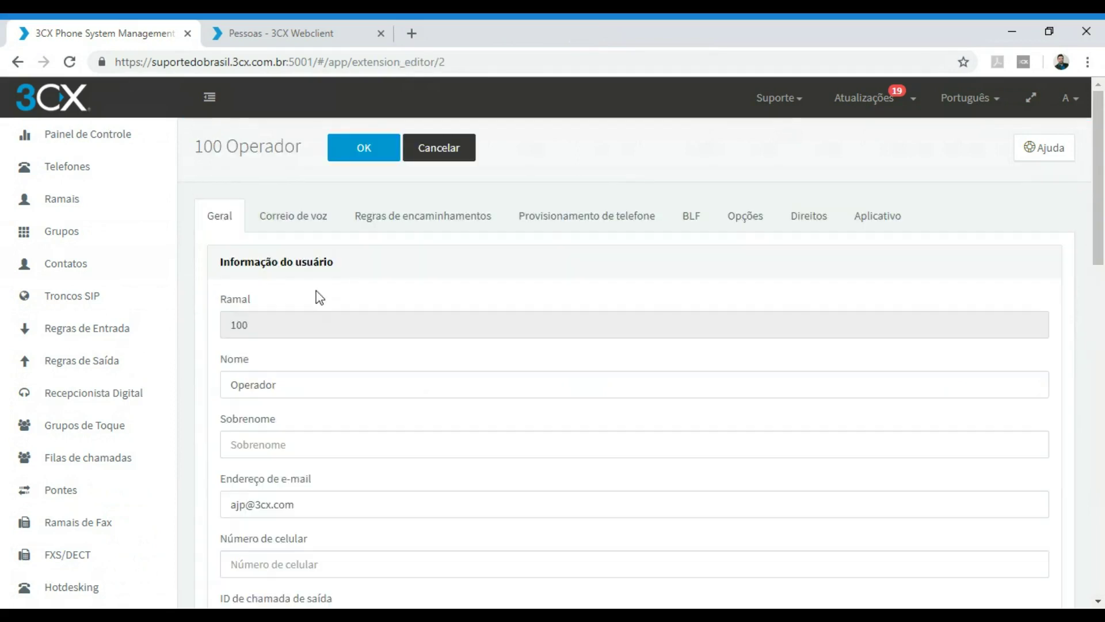
Step: Record a phone greeting for extension 100 named 'mensagemcaixapadrao' on the Correio de voz tab
click(314, 221)
scroll(329, 358, down, 5)
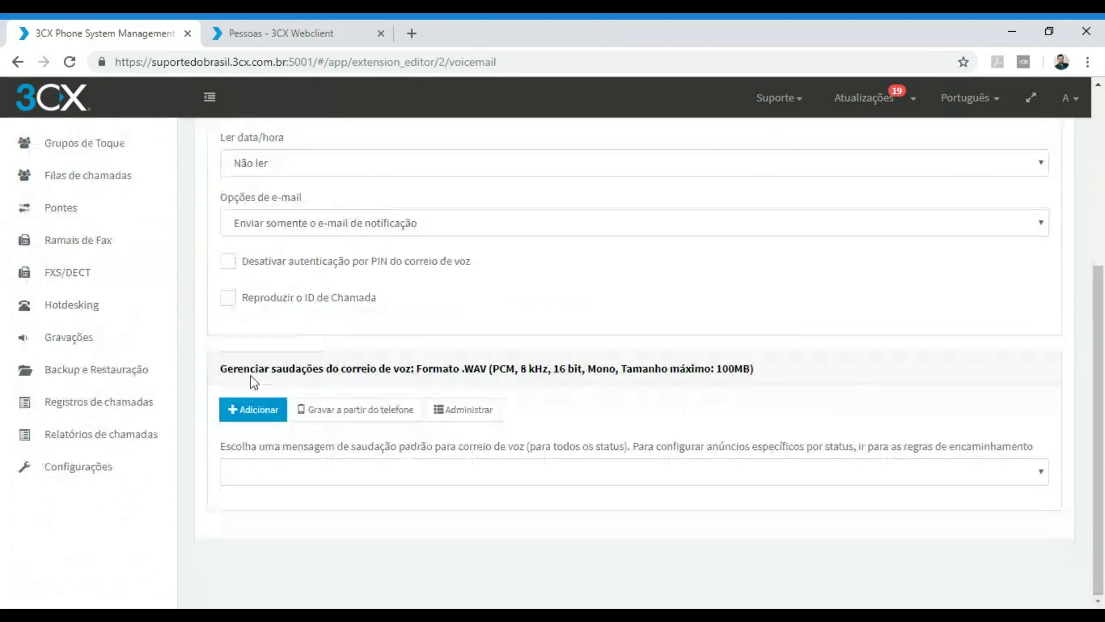
drag(251, 375, 416, 369)
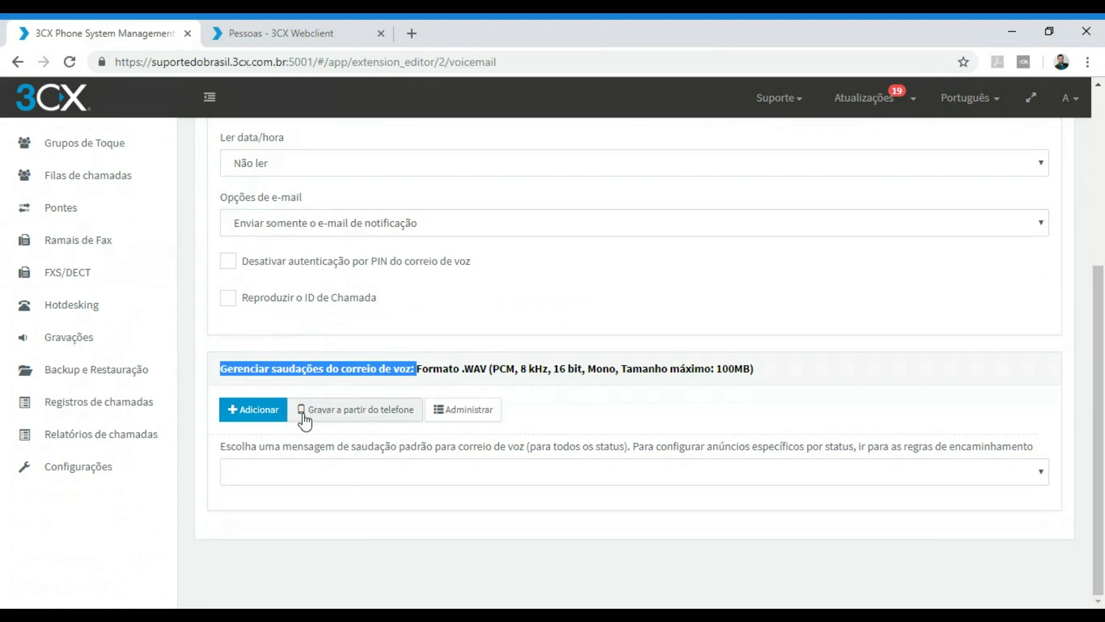
click(388, 413)
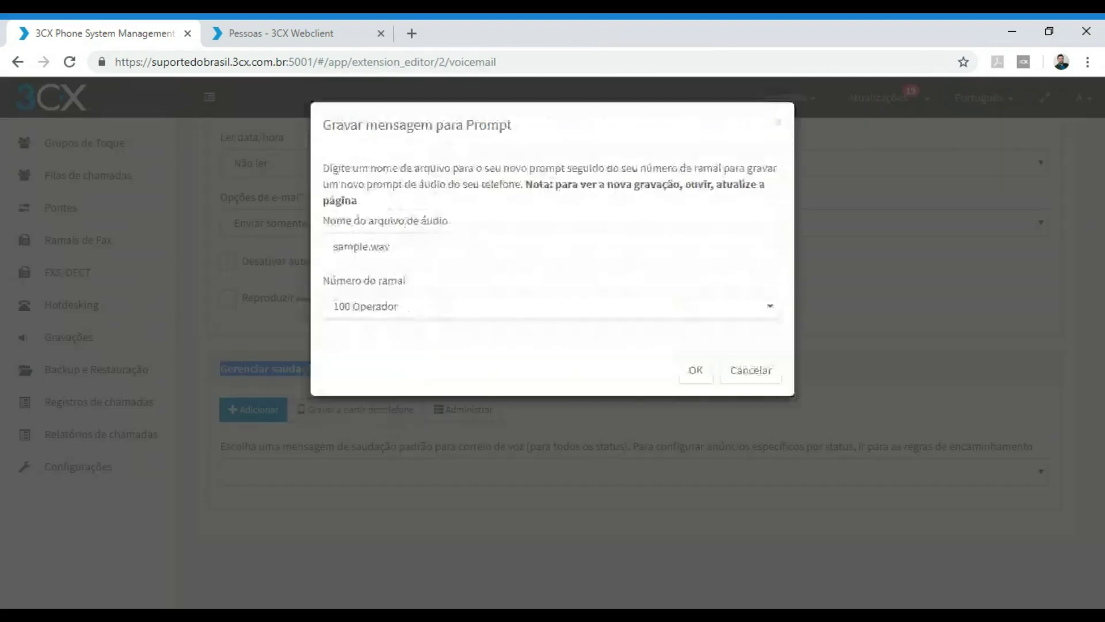
drag(368, 247, 316, 253)
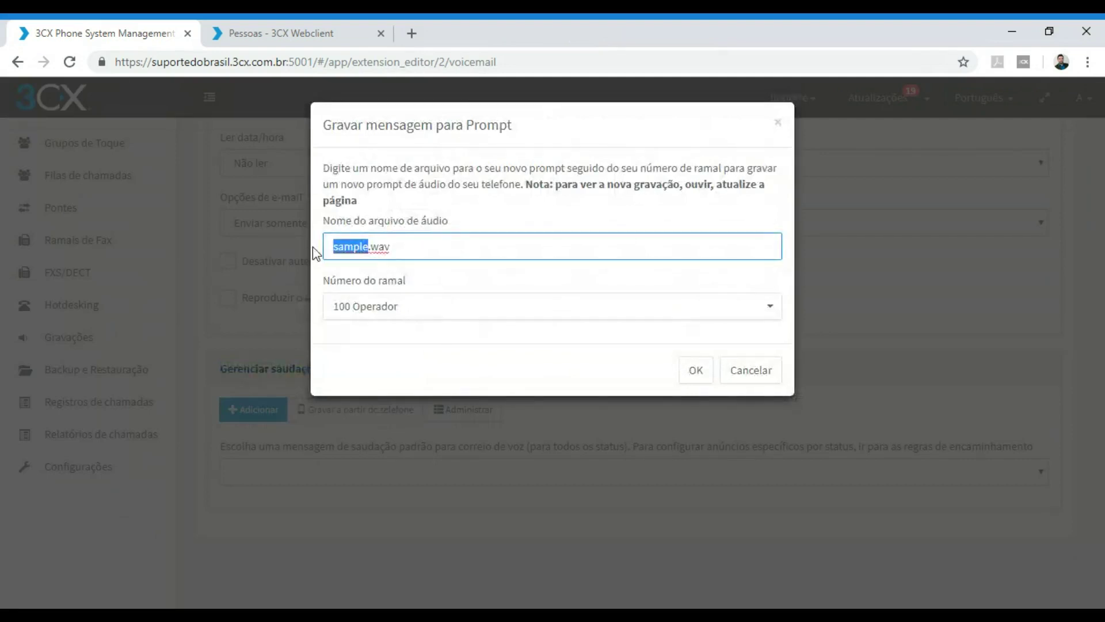
text(mensagem)
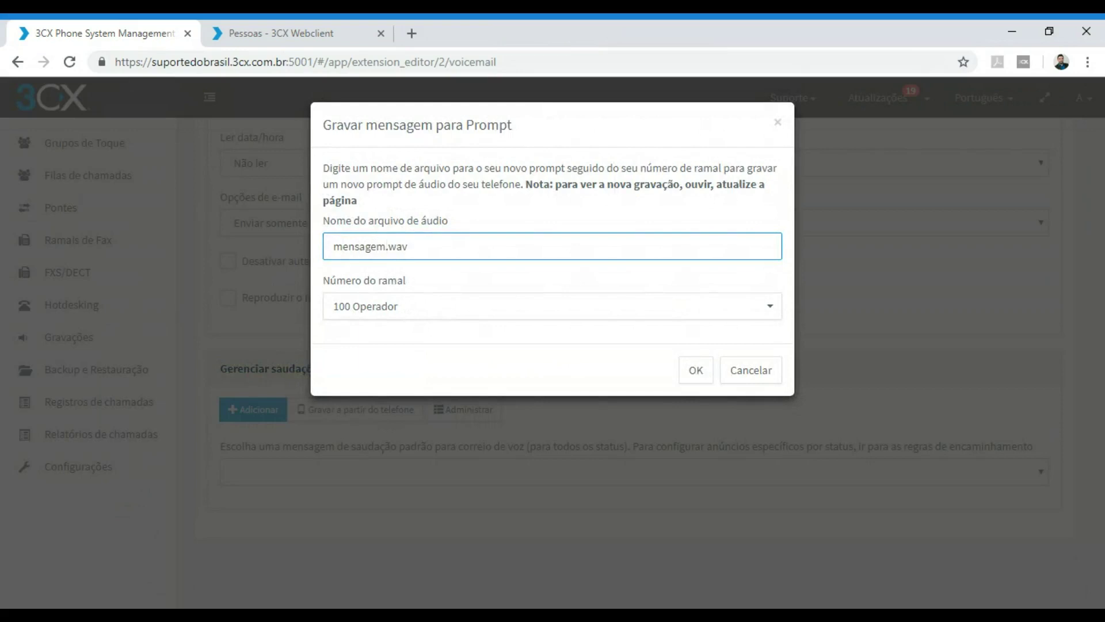
text(caixapadrao)
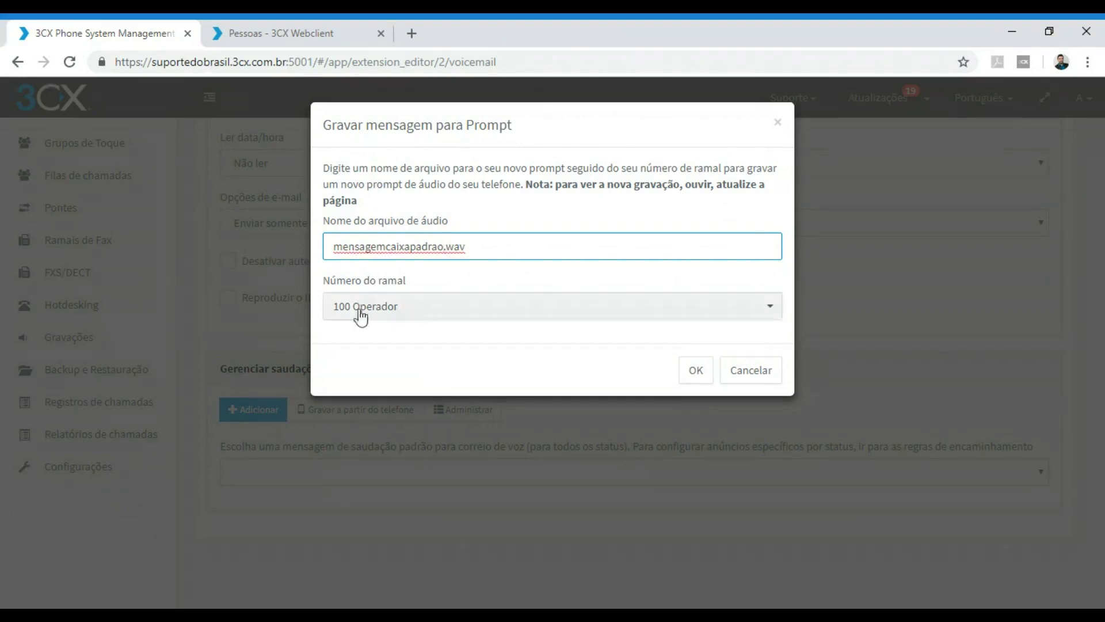
click(696, 372)
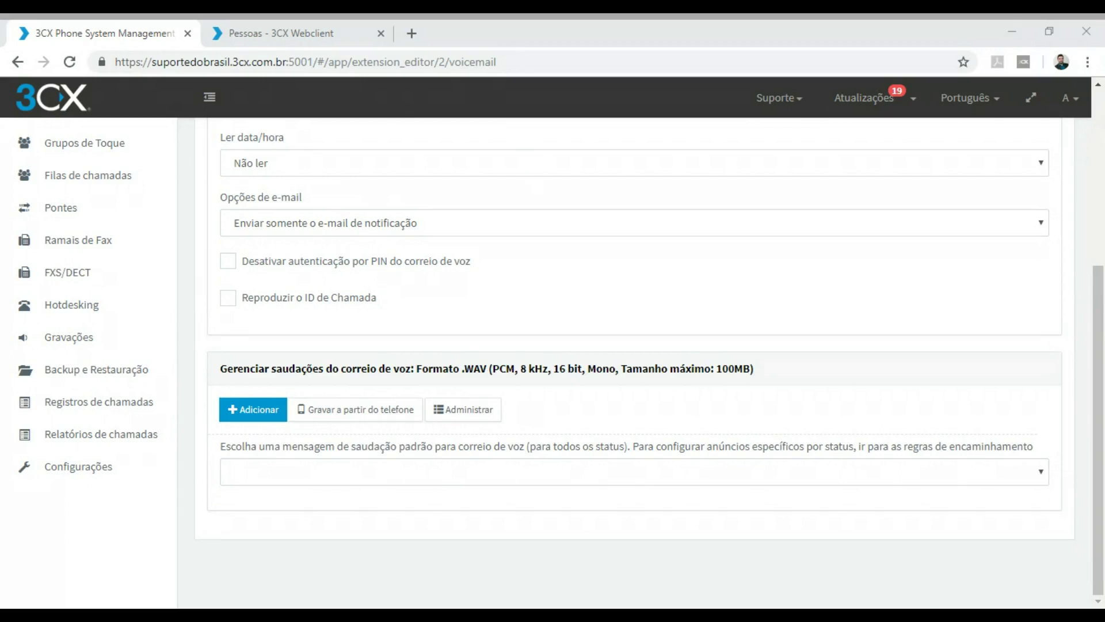
Step: Set mensagemcaixapadrao.wav as the default voicemail greeting, save, and reselect extension 100 Operador
click(310, 473)
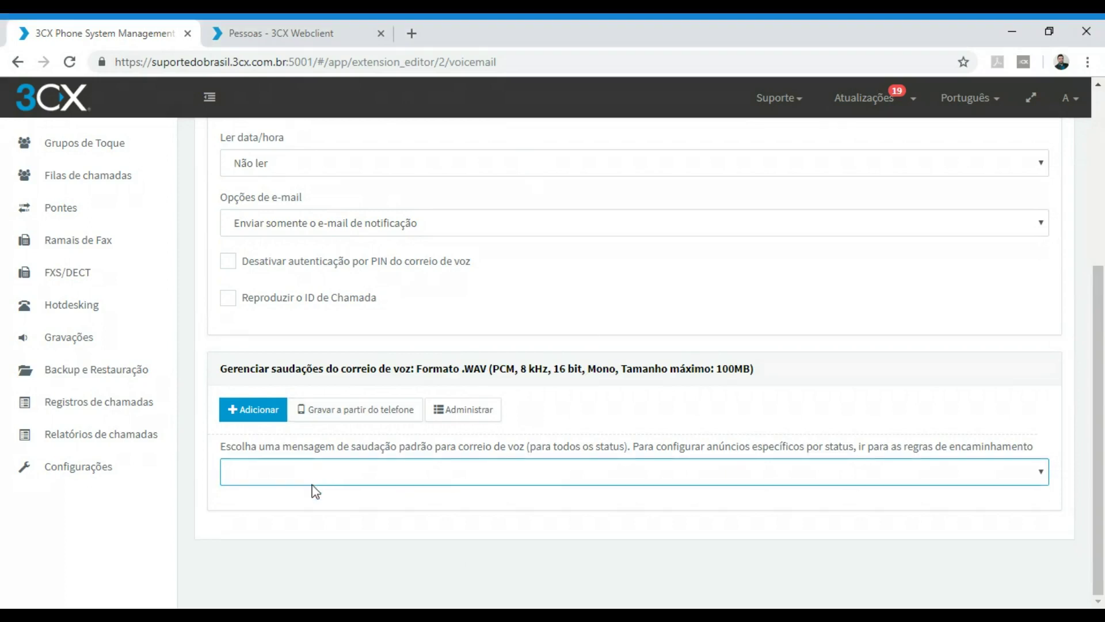
click(315, 487)
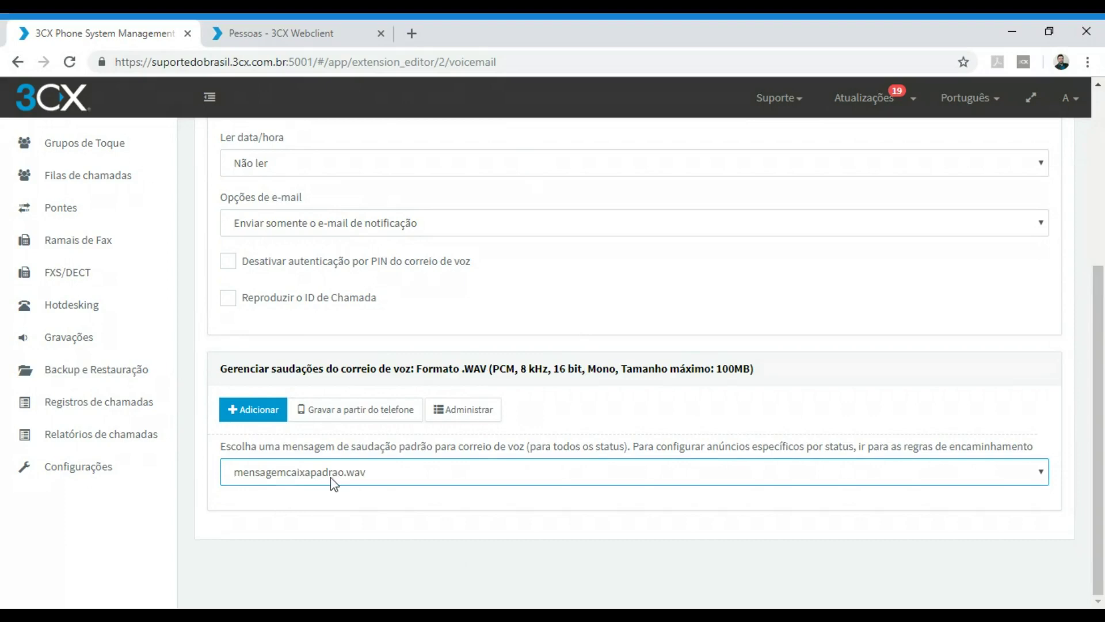
scroll(294, 363, up, 5)
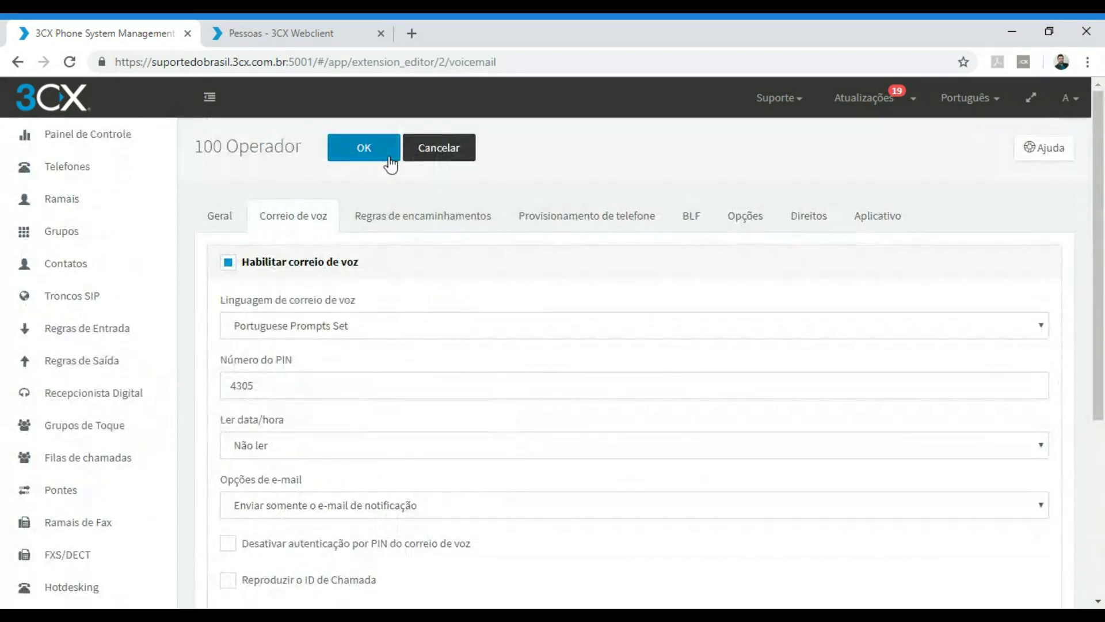
click(387, 162)
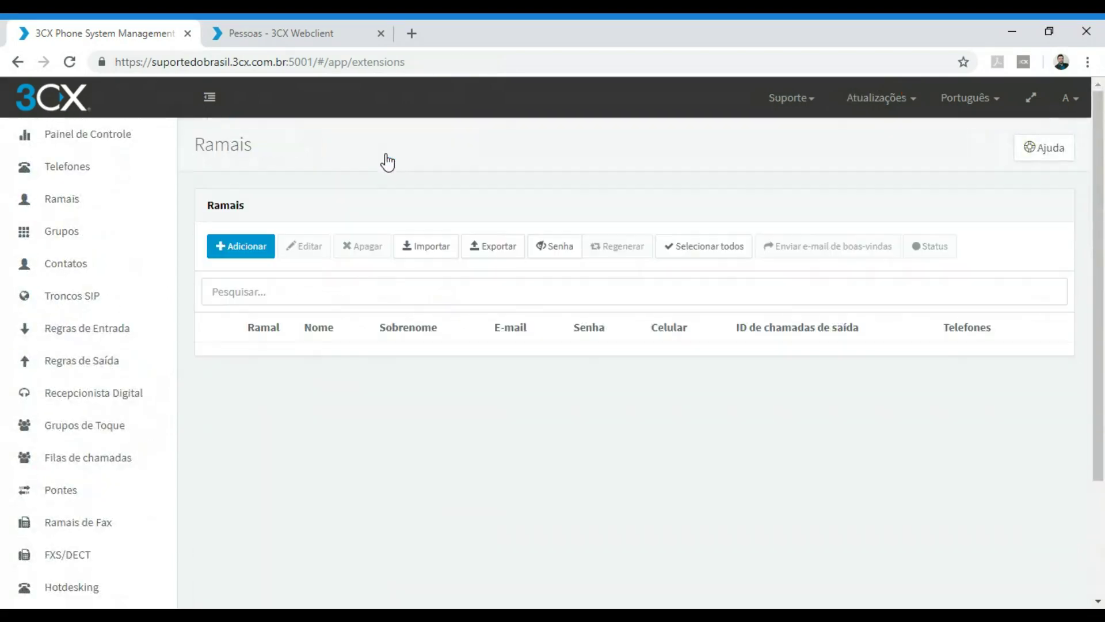
click(311, 361)
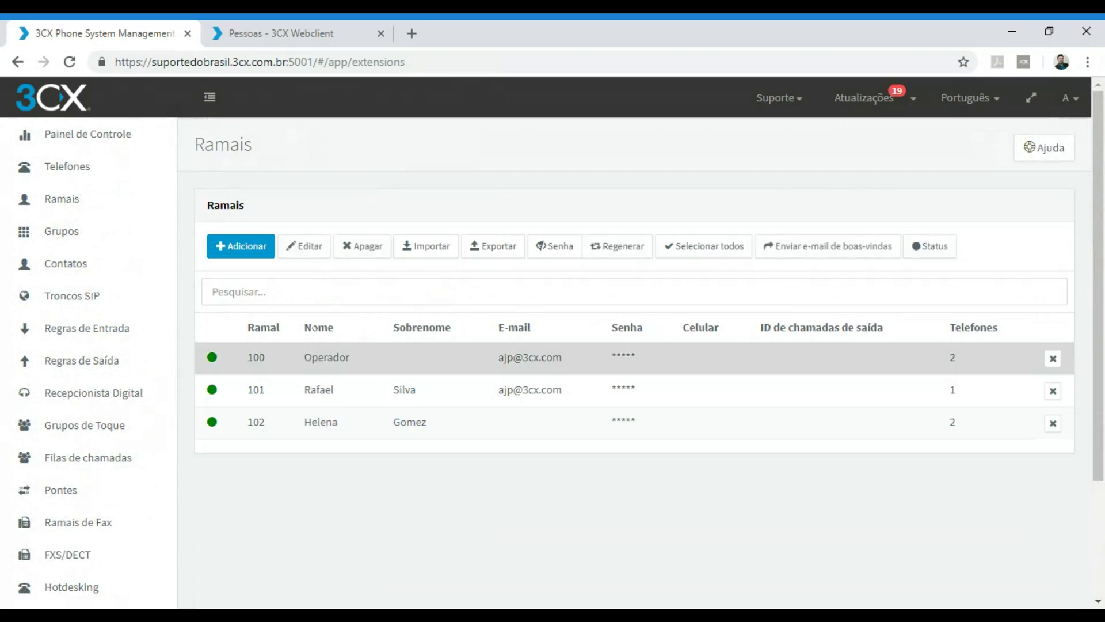
Step: Reopen extension 100's voicemail settings and review the voicemail language and PIN fields
click(309, 249)
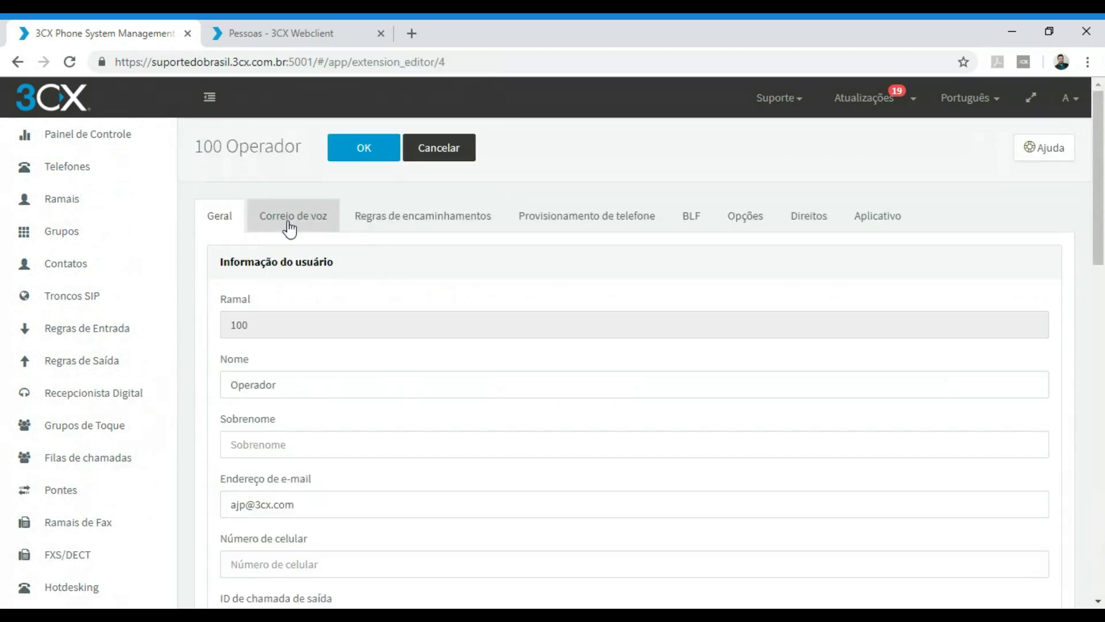
click(290, 225)
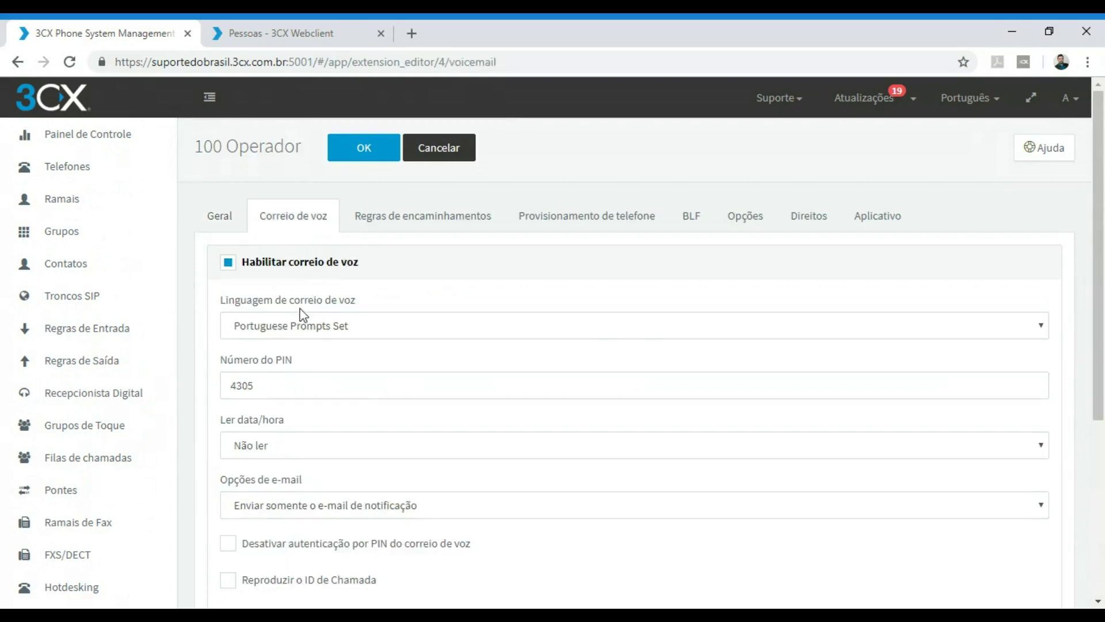
drag(220, 300, 364, 302)
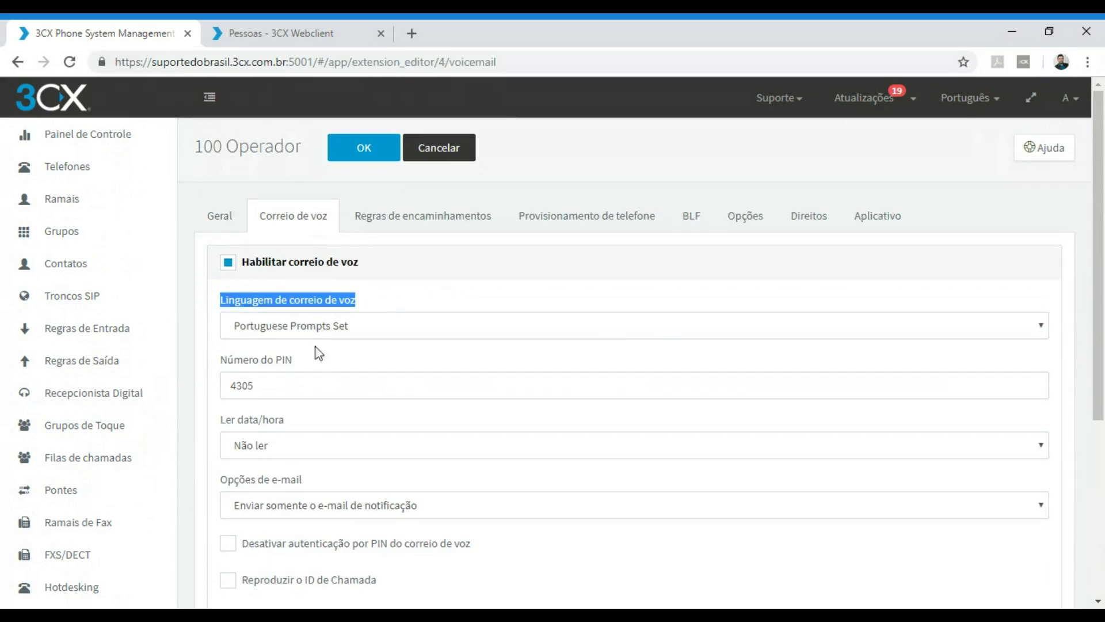
drag(316, 365, 197, 366)
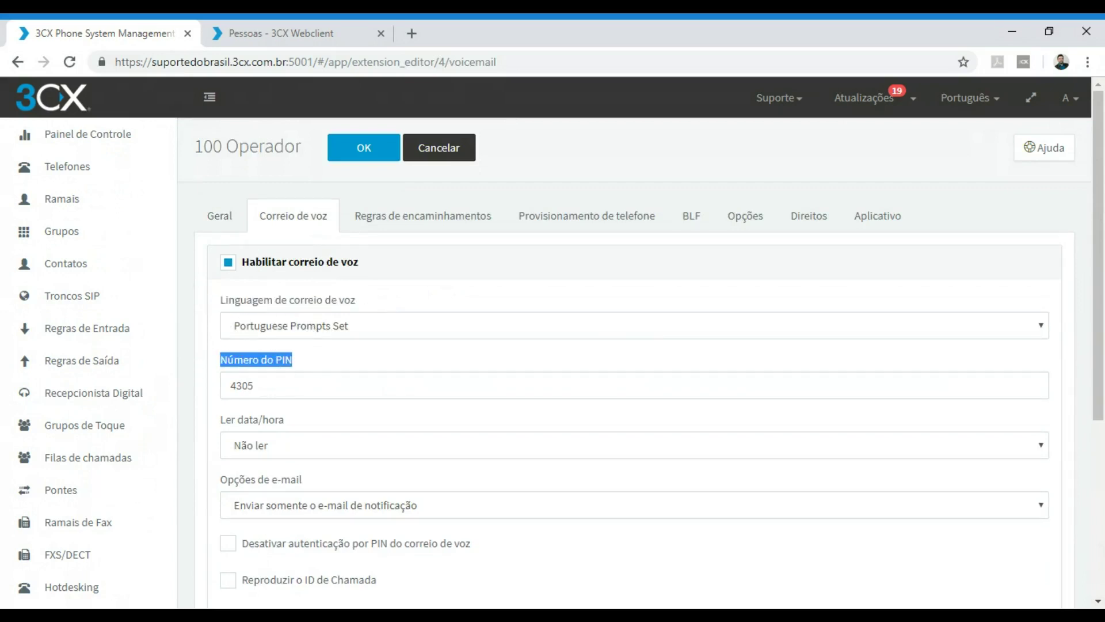
click(256, 385)
drag(256, 385, 229, 385)
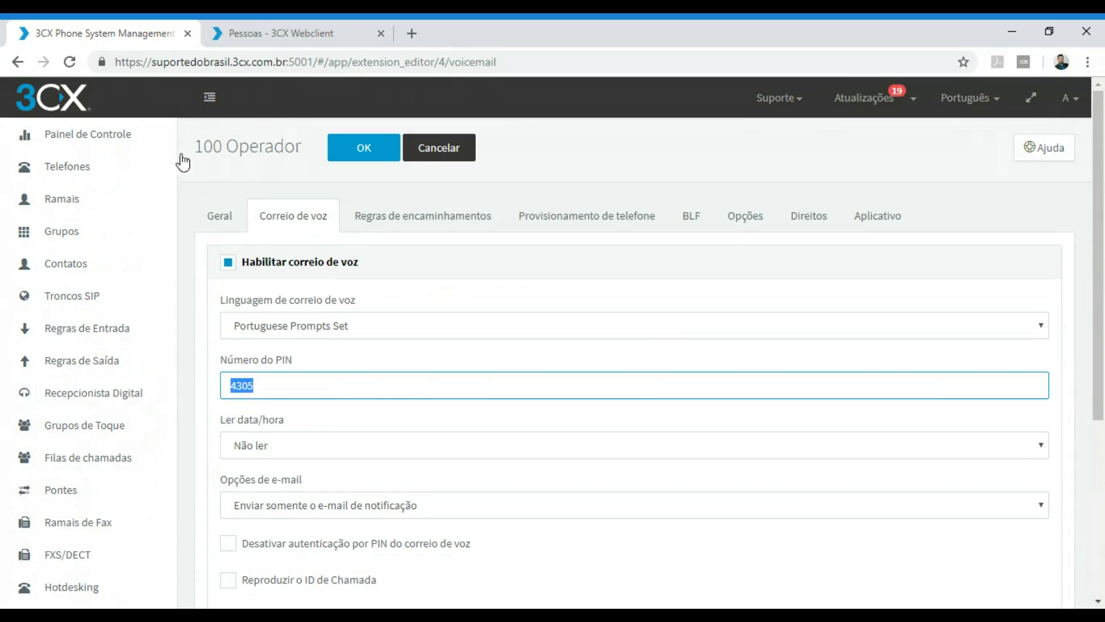
click(222, 154)
drag(223, 153, 195, 154)
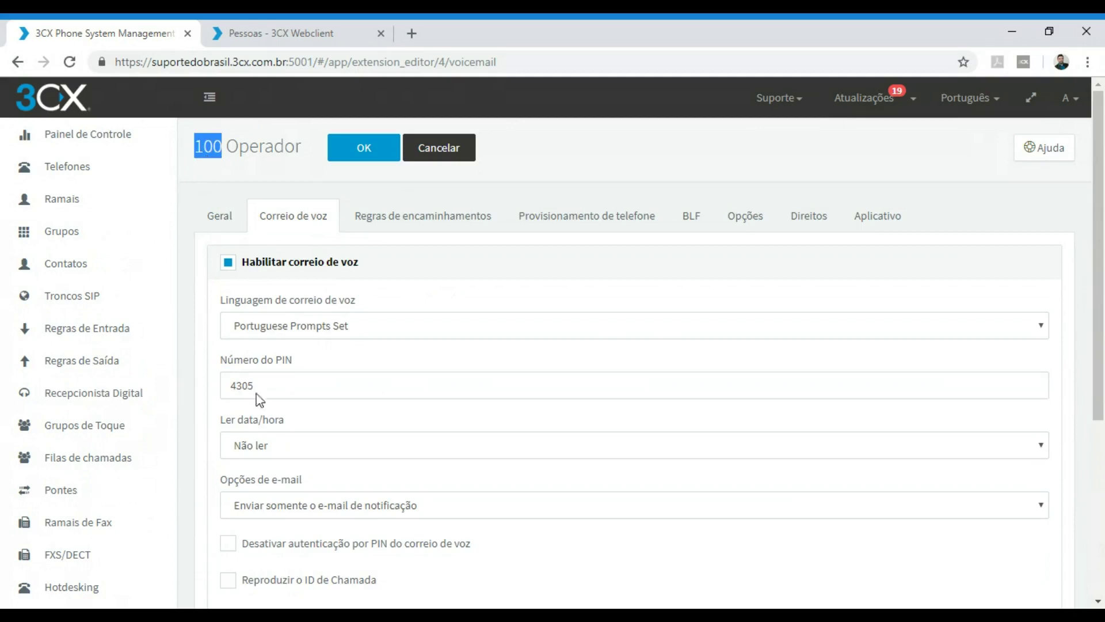
drag(259, 386, 229, 386)
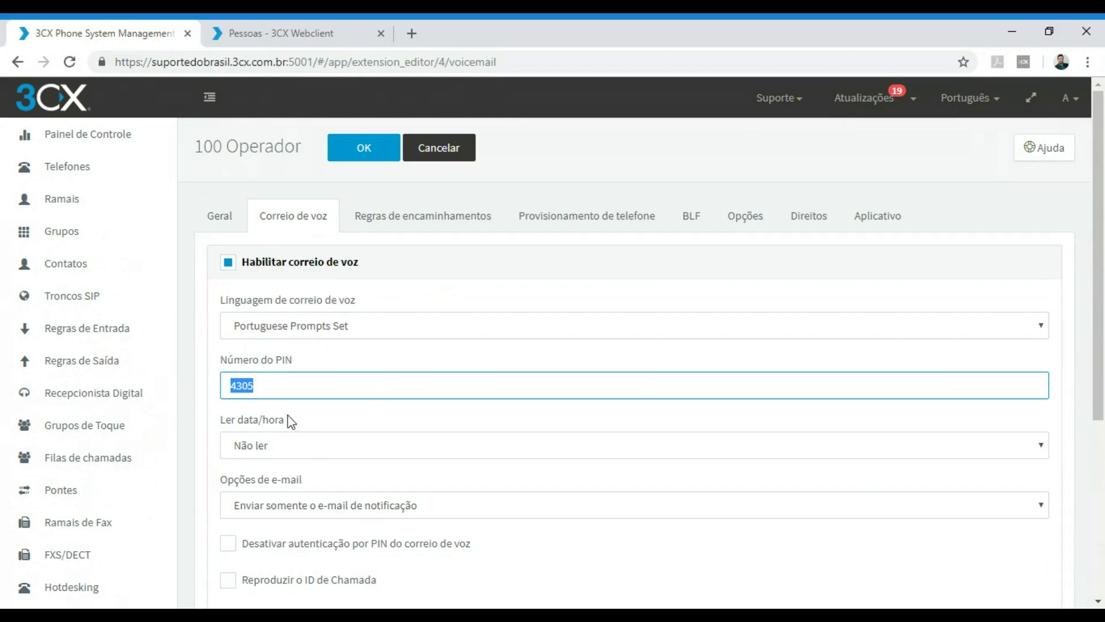
Step: Cycle Opções de e-mail, leave it on 'Enviar somente o e-mail de notificação', and save
scroll(421, 369, down, 3)
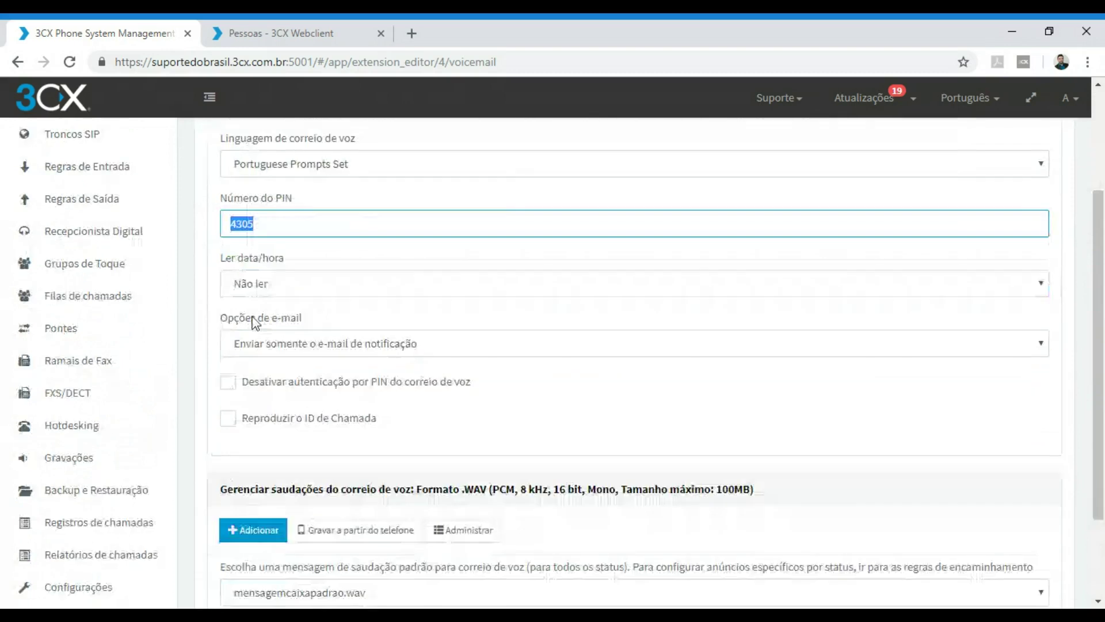
drag(222, 321, 322, 326)
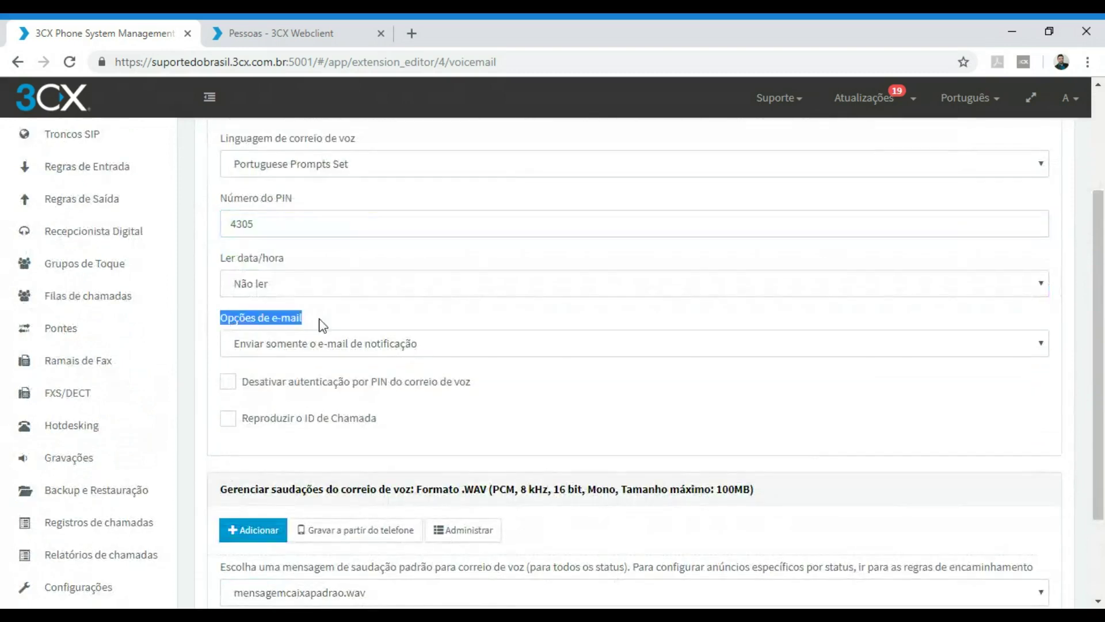
click(284, 349)
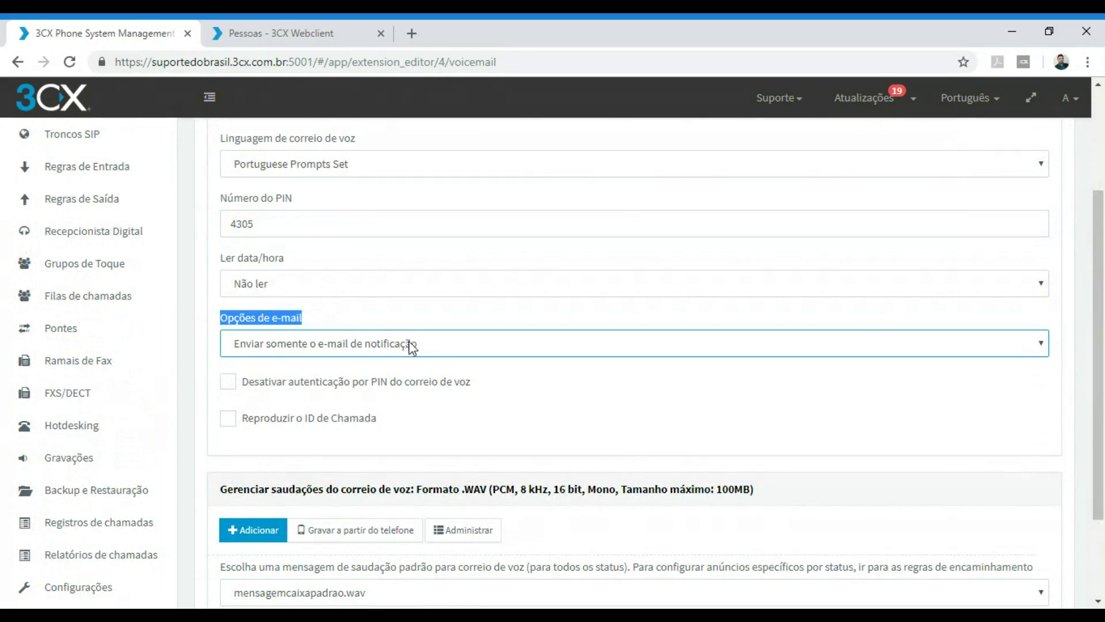
key(Up)
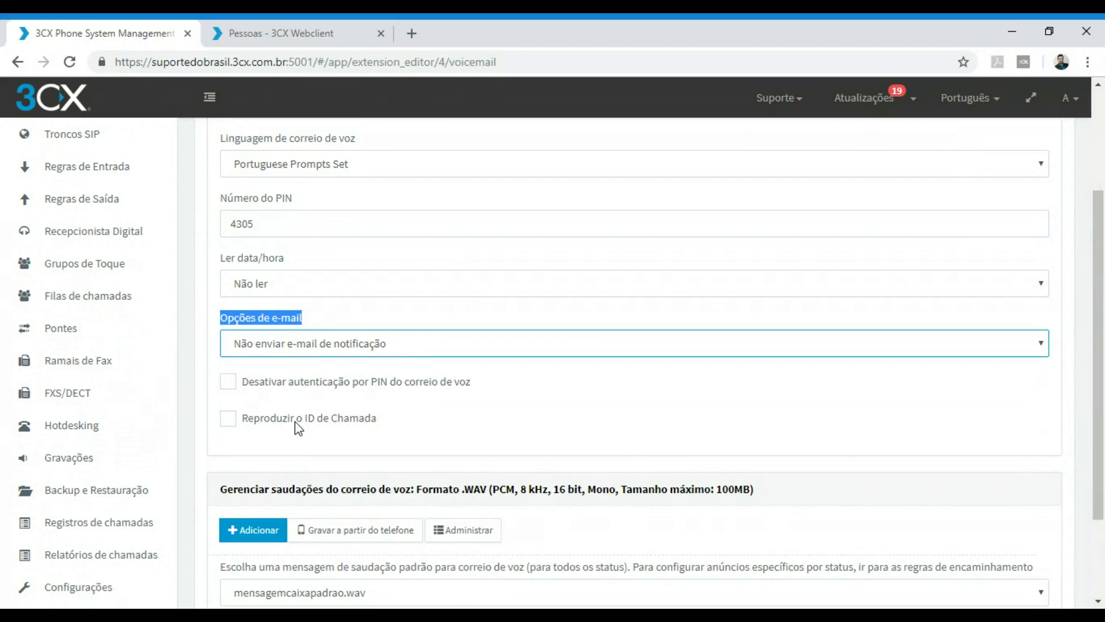
key(Down)
key(Down)
key(Down)
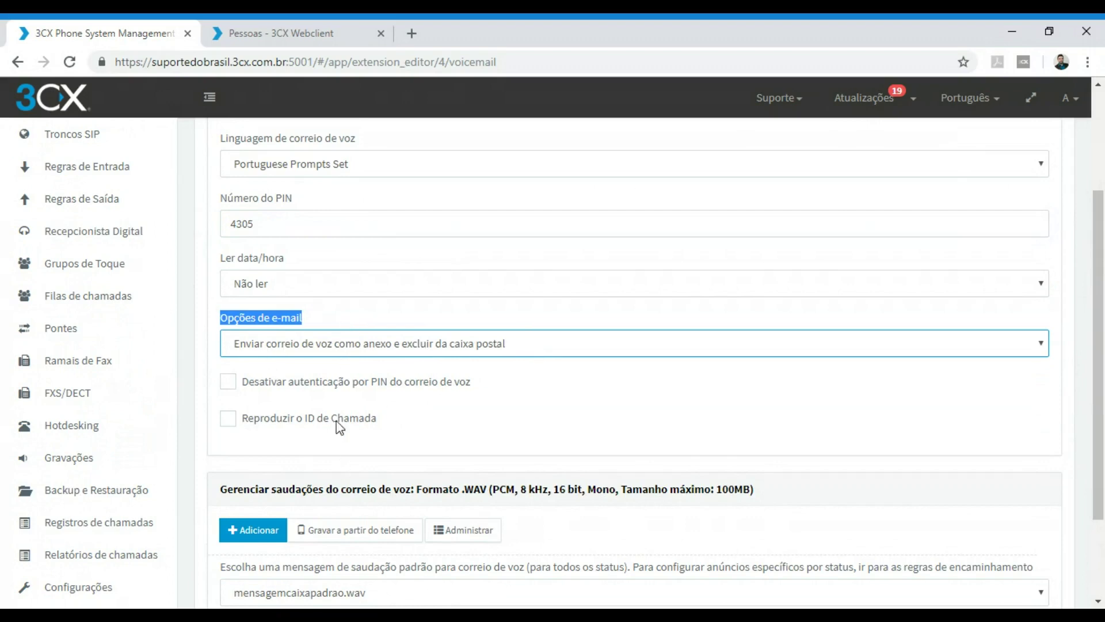
key(Up)
key(Up)
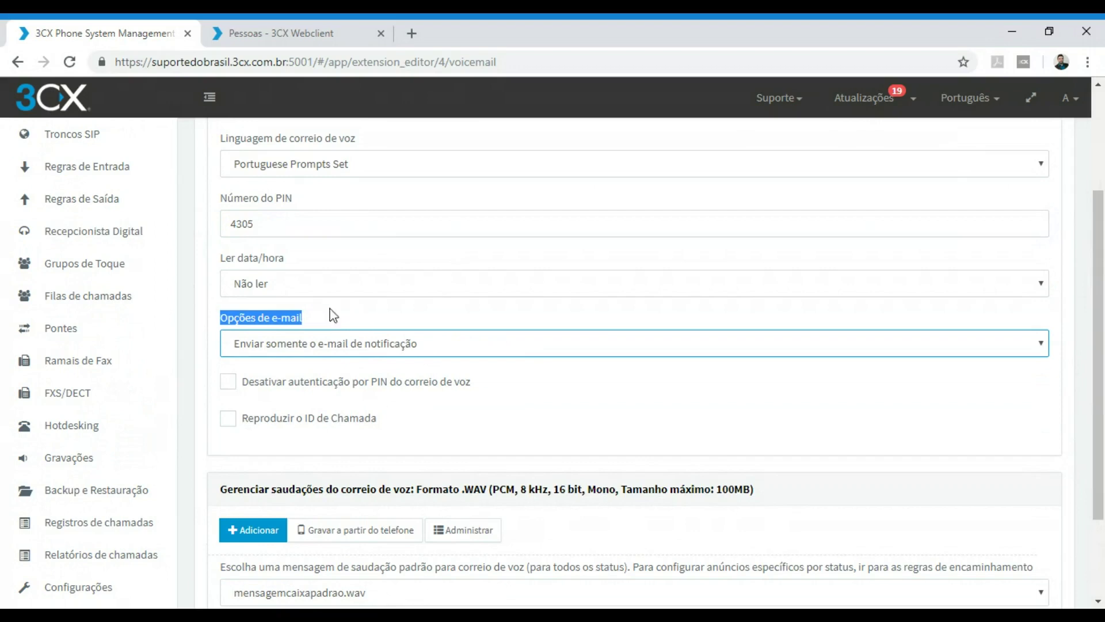
scroll(337, 205, up, 3)
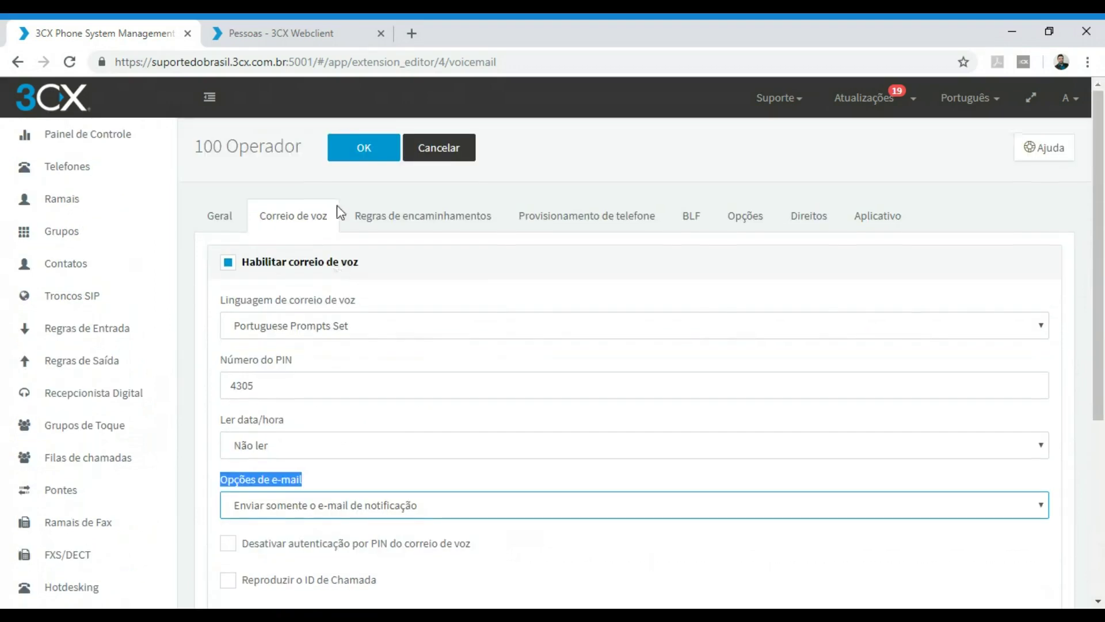
click(371, 155)
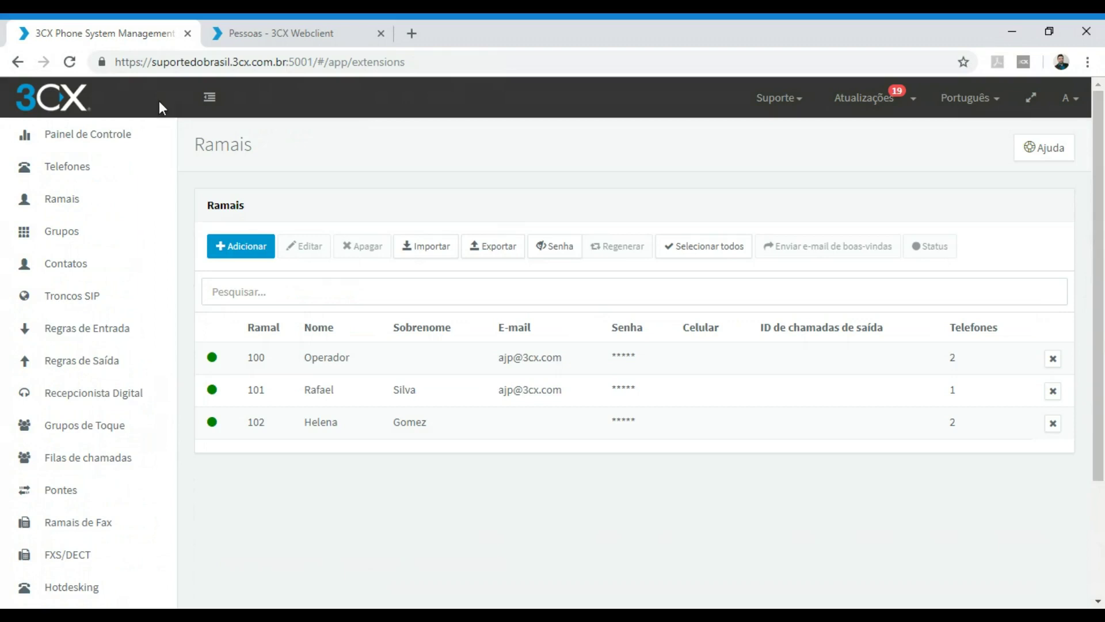
Step: Confirm on the dashboard that no calls are in use, then switch to the Webclient people list
click(107, 139)
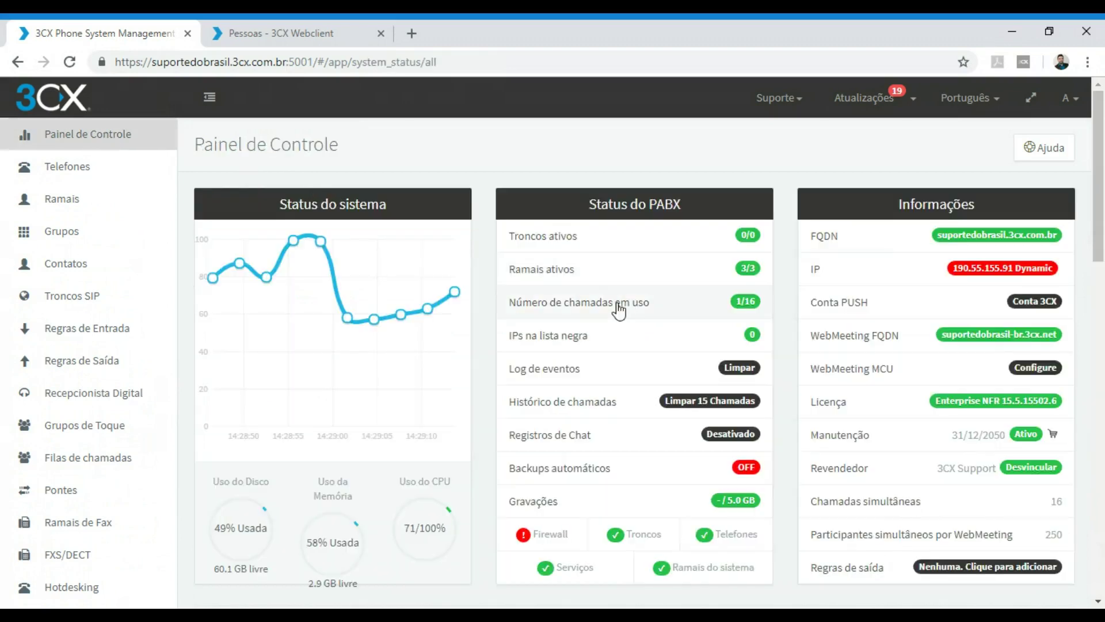
click(619, 311)
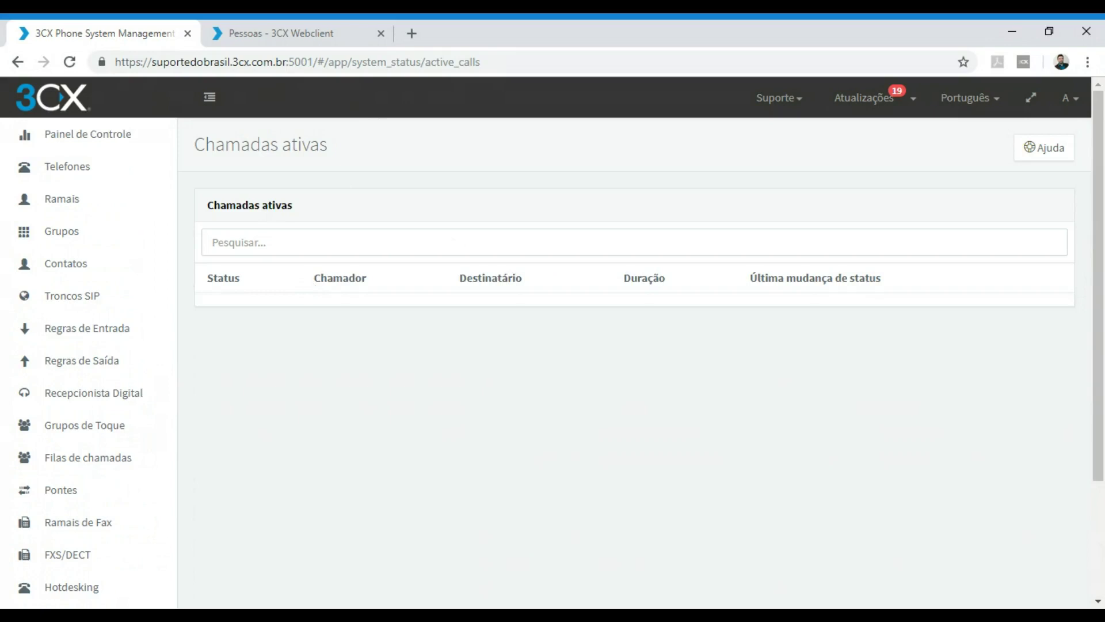
click(270, 30)
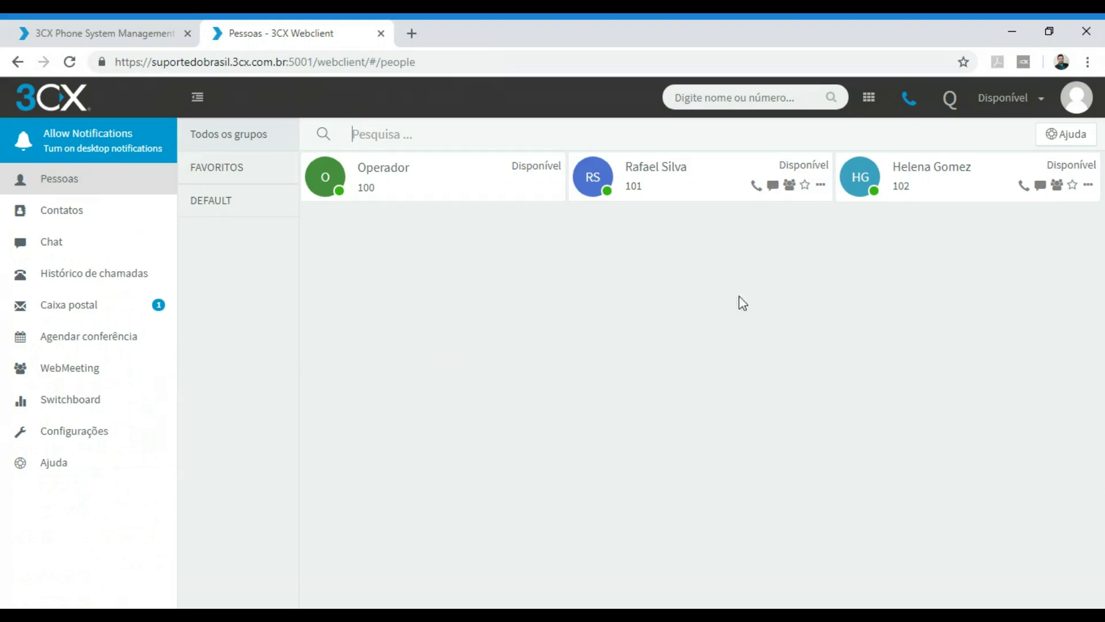
Step: Play the voicemail from extension 102 in the Caixa postal inbox and answer the playback call
click(66, 311)
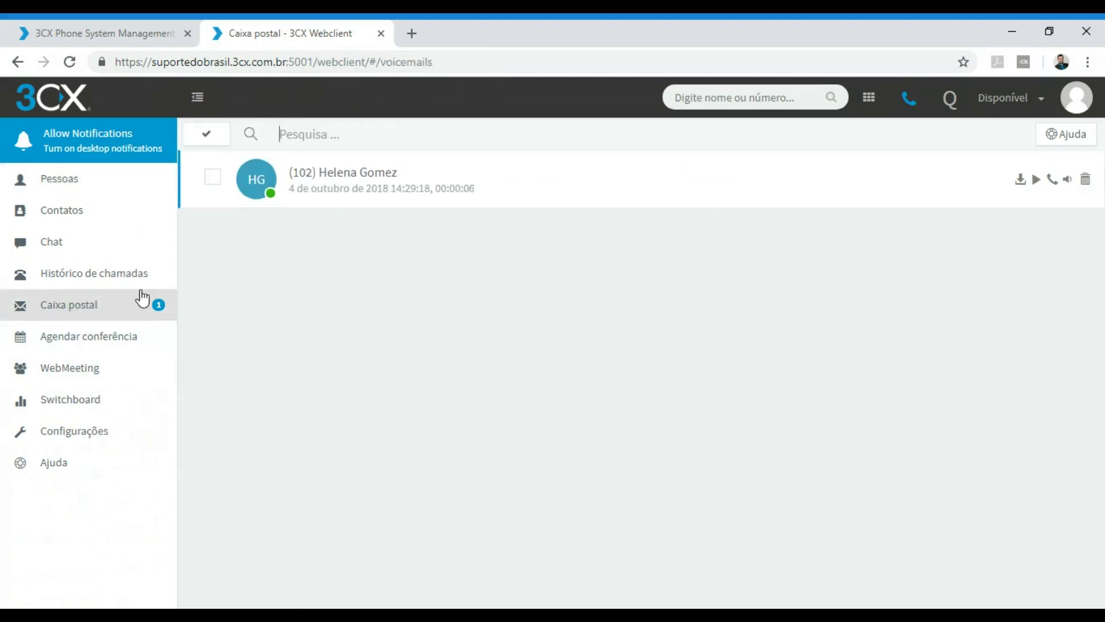
click(406, 179)
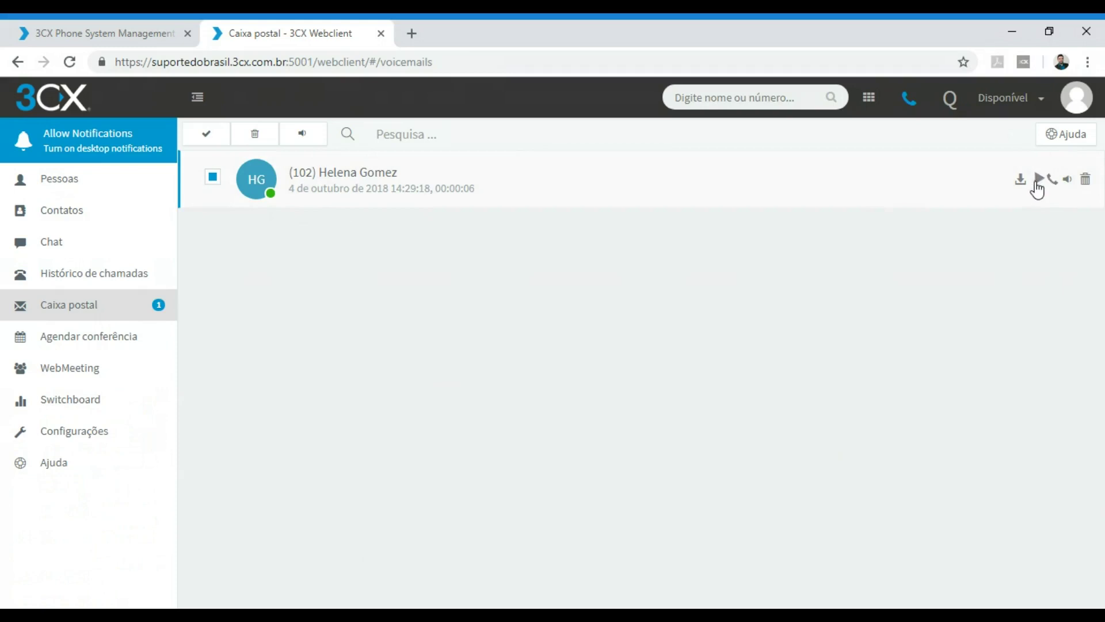
click(1037, 183)
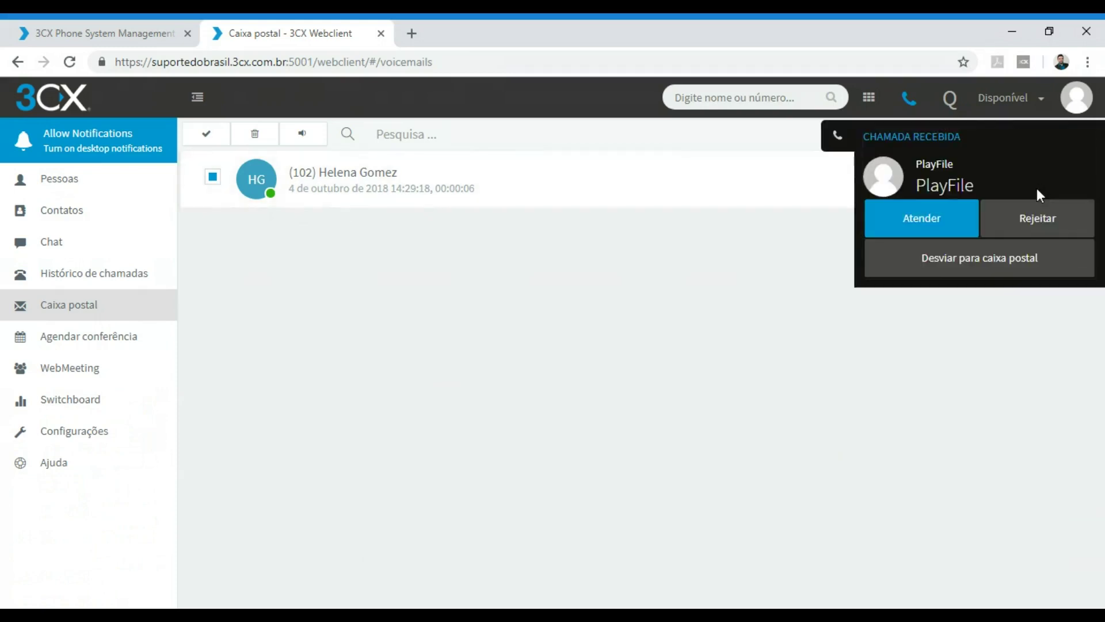
click(931, 229)
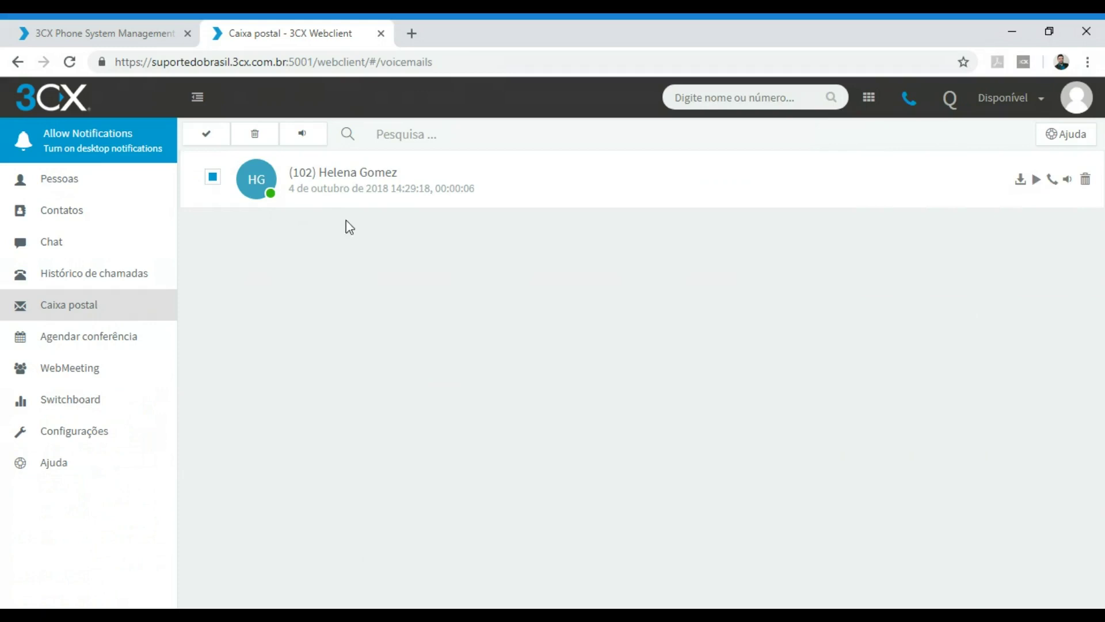
Step: Delete the extension 102 voicemail and return to the management console
click(1087, 180)
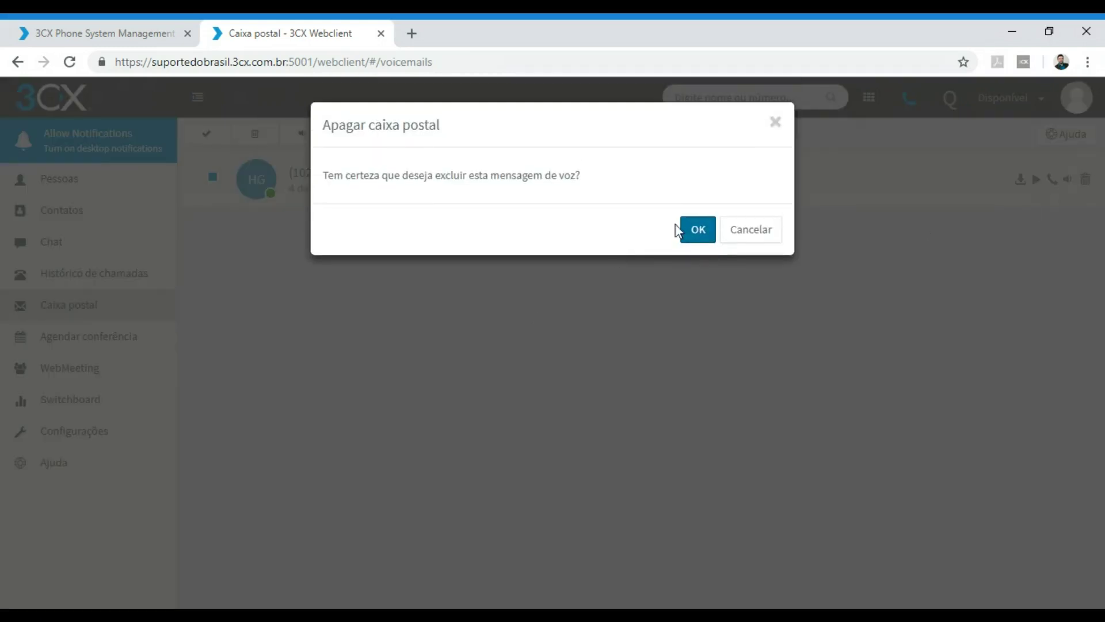
click(695, 230)
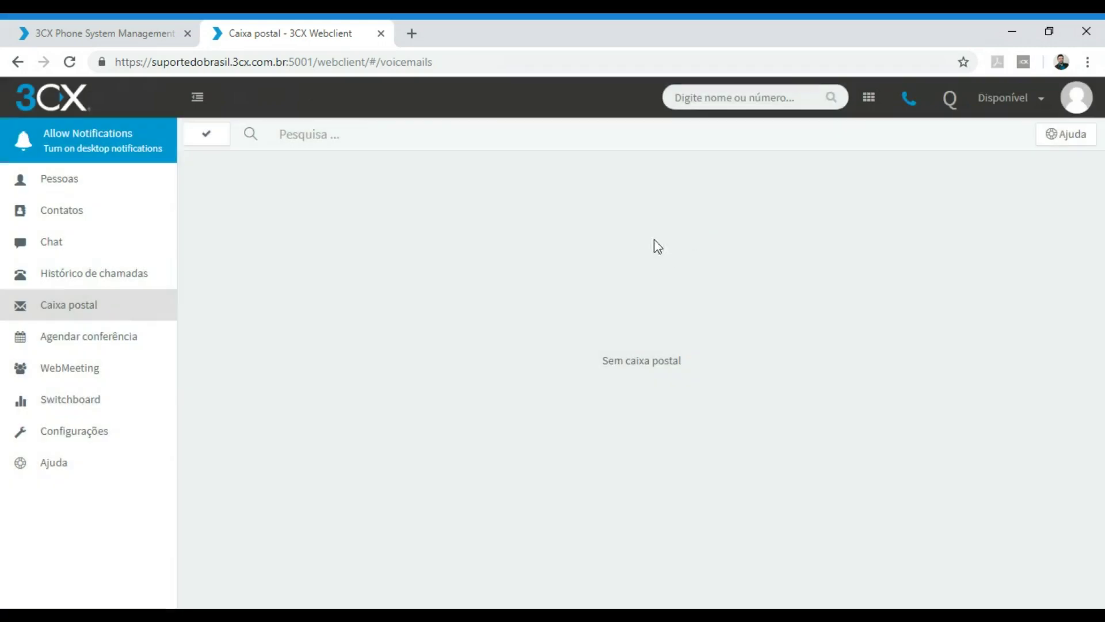
click(111, 25)
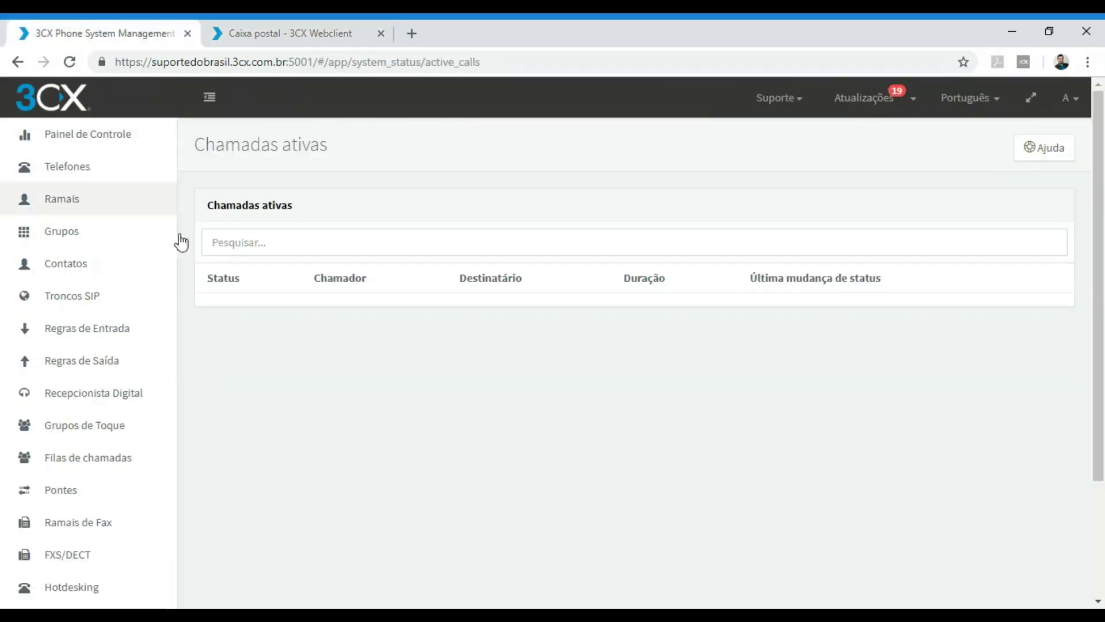
Step: Open the global voicemail settings under Configurações > Correio de voz
click(135, 208)
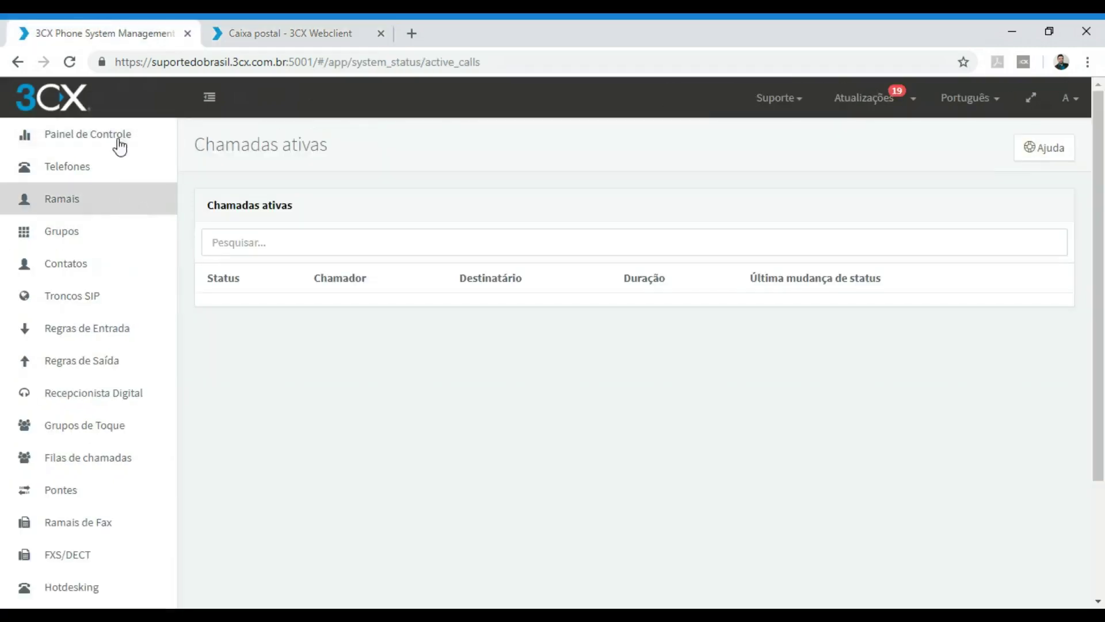
scroll(106, 241, down, 3)
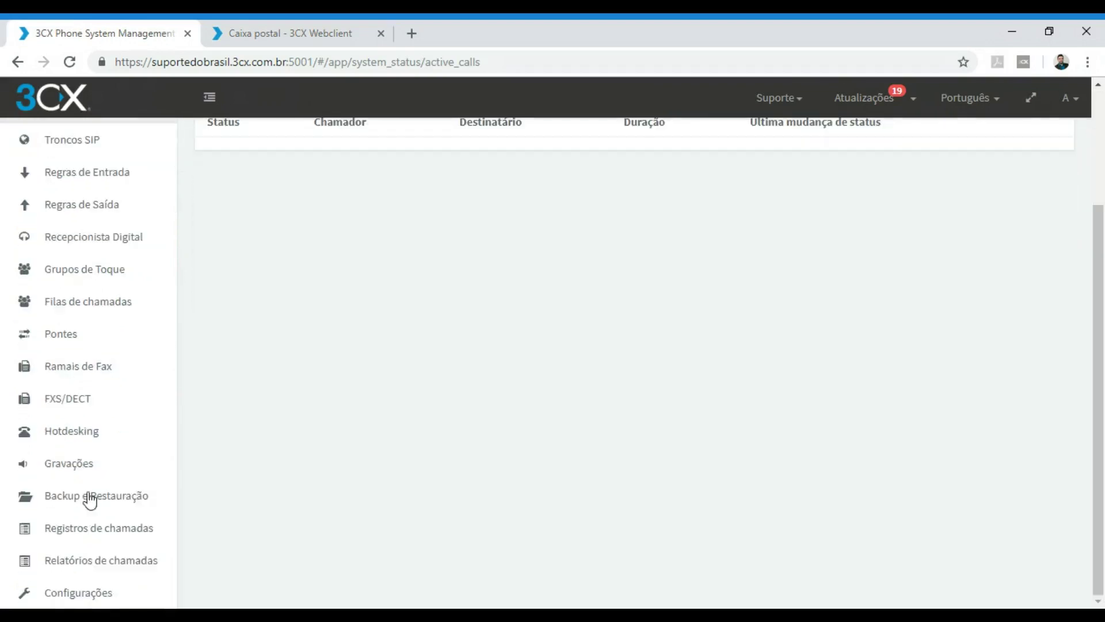
click(71, 594)
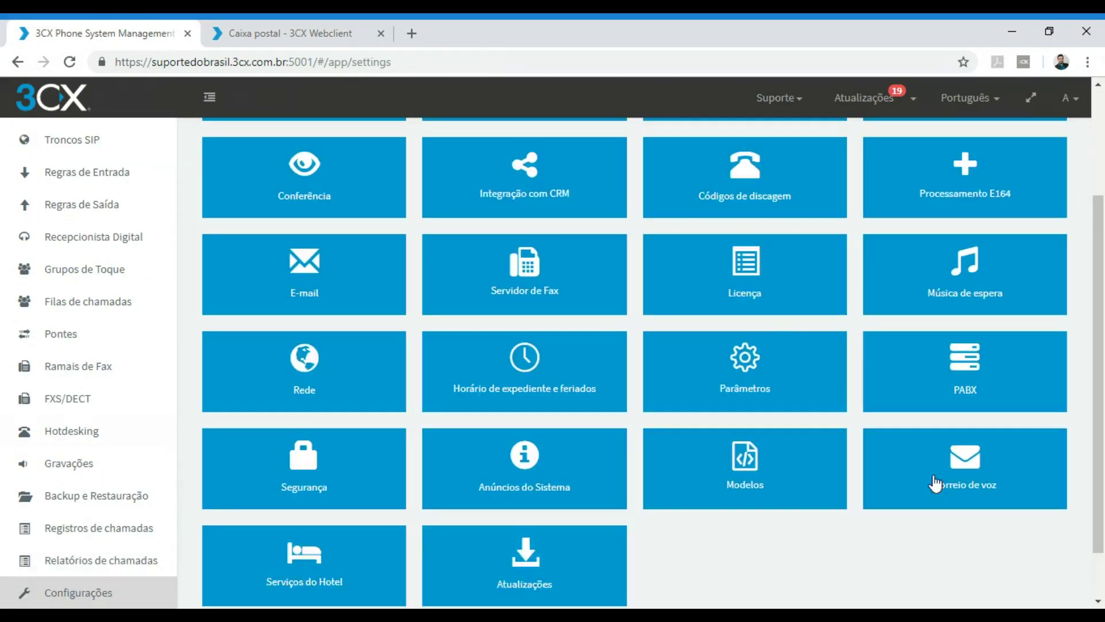
scroll(846, 294, up, 3)
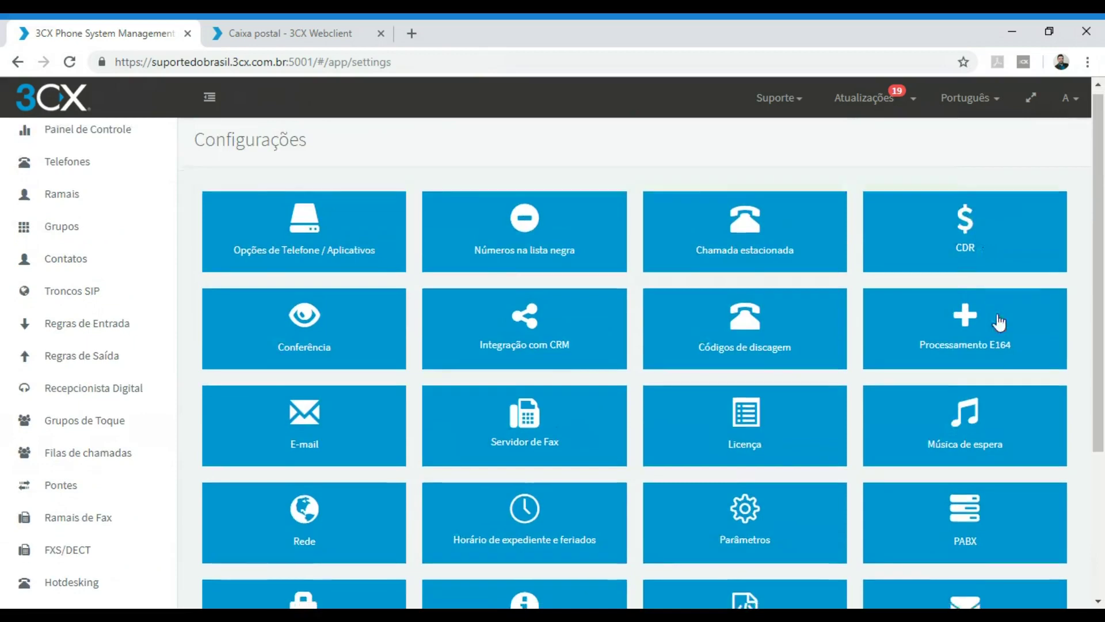
scroll(999, 322, down, 3)
click(977, 416)
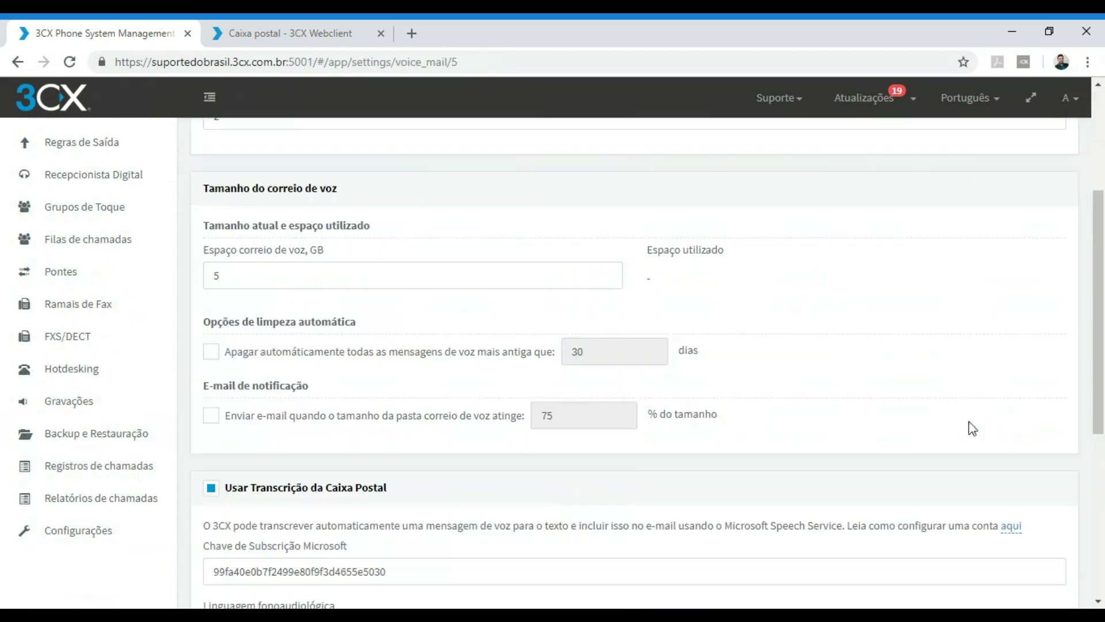
scroll(400, 230, up, 4)
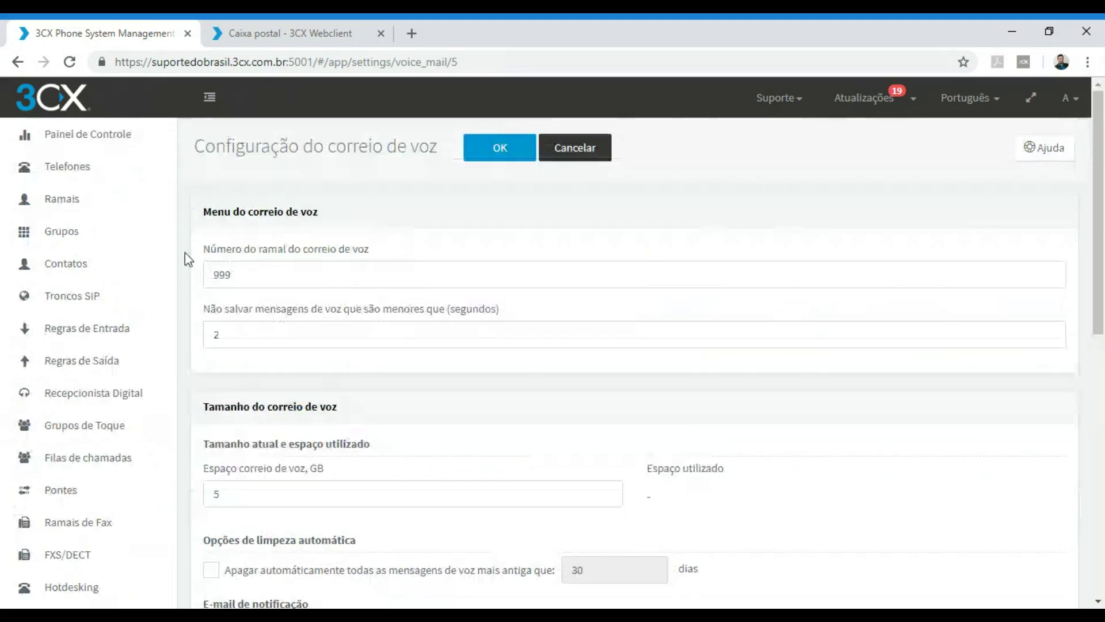
Step: Review the voicemail extension 999 and the 2-second minimum message length fields
drag(195, 246, 403, 263)
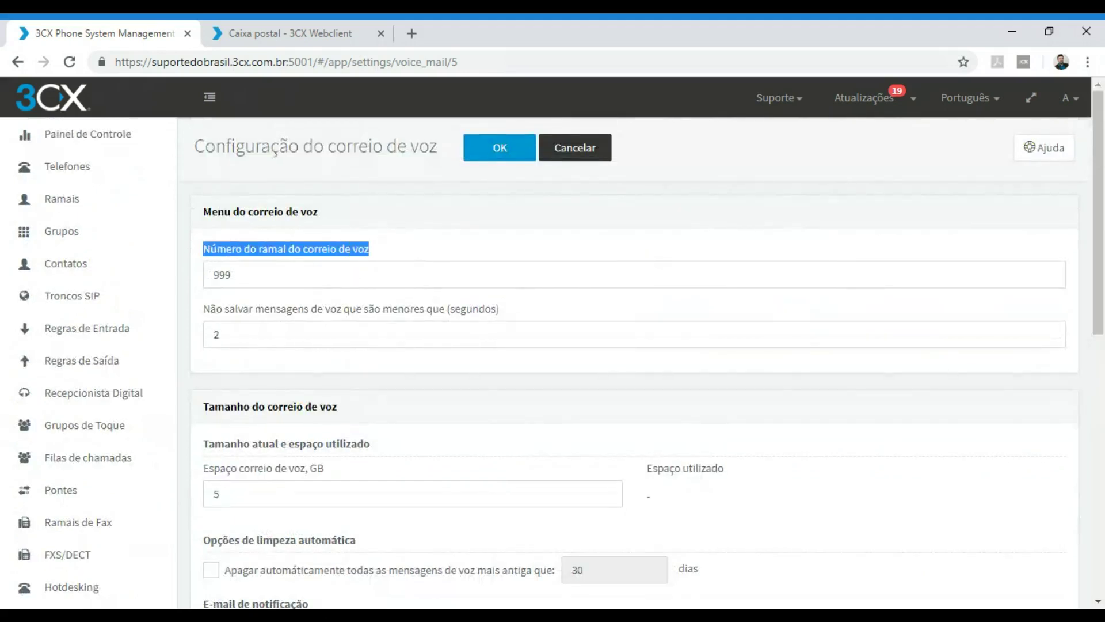
click(221, 275)
double_click(222, 274)
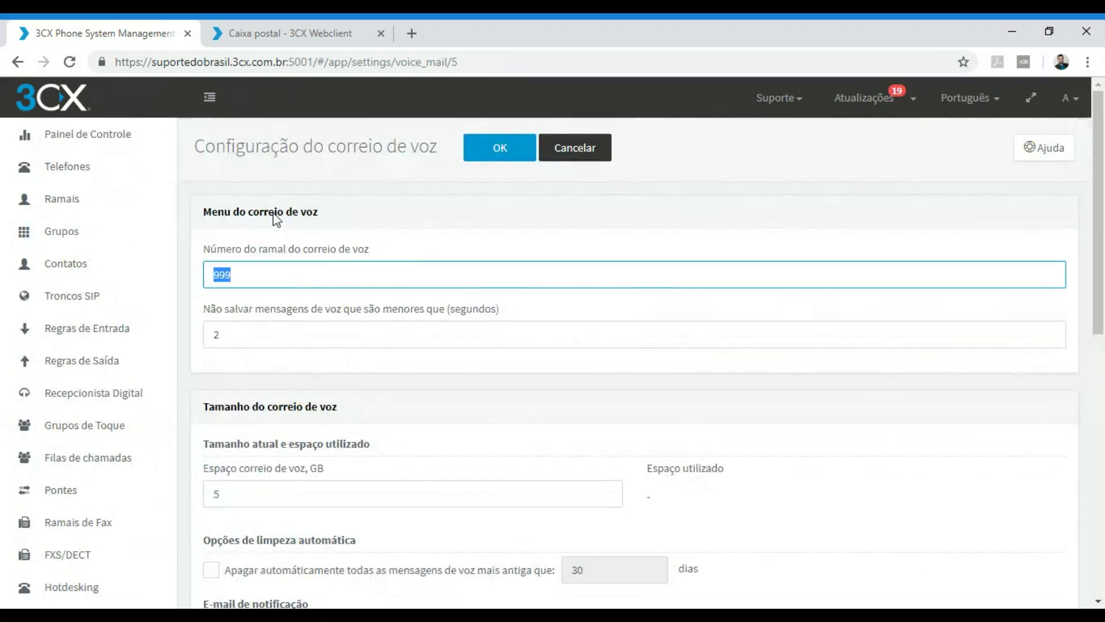
click(207, 315)
key(ctrl+shift+Right)
key(ctrl+shift+Right)
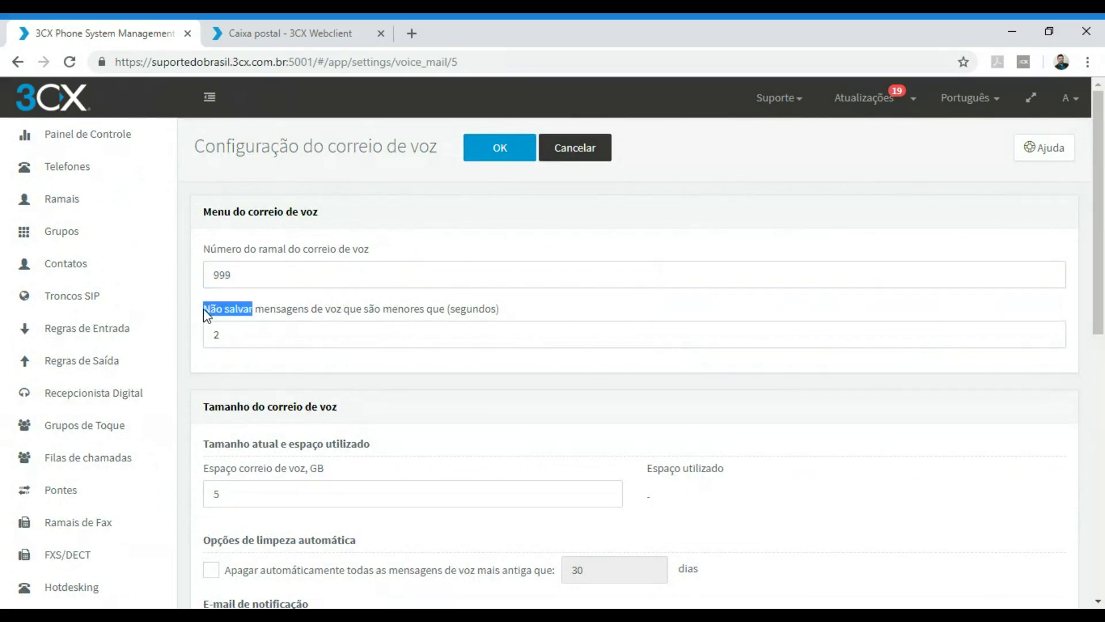
key(shift+Right)
key(shift+Right)
key(shift+Right)
key(shift+Right)
key(shift+Right)
key(shift+Right)
key(shift+Right)
key(shift+Right)
key(shift+Right)
key(shift+Right)
key(shift+Right)
key(shift+Right)
key(shift+Right)
key(shift+Right)
key(shift+Right)
key(shift+Right)
key(shift+Right)
key(shift+Right)
key(shift+Right)
key(shift+Right)
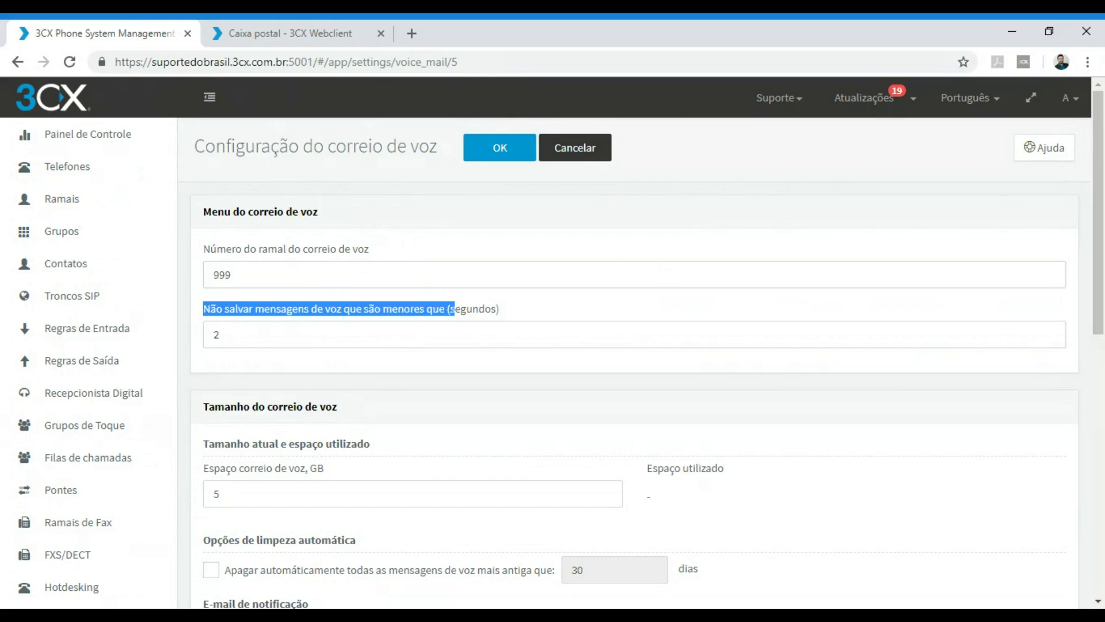
click(218, 334)
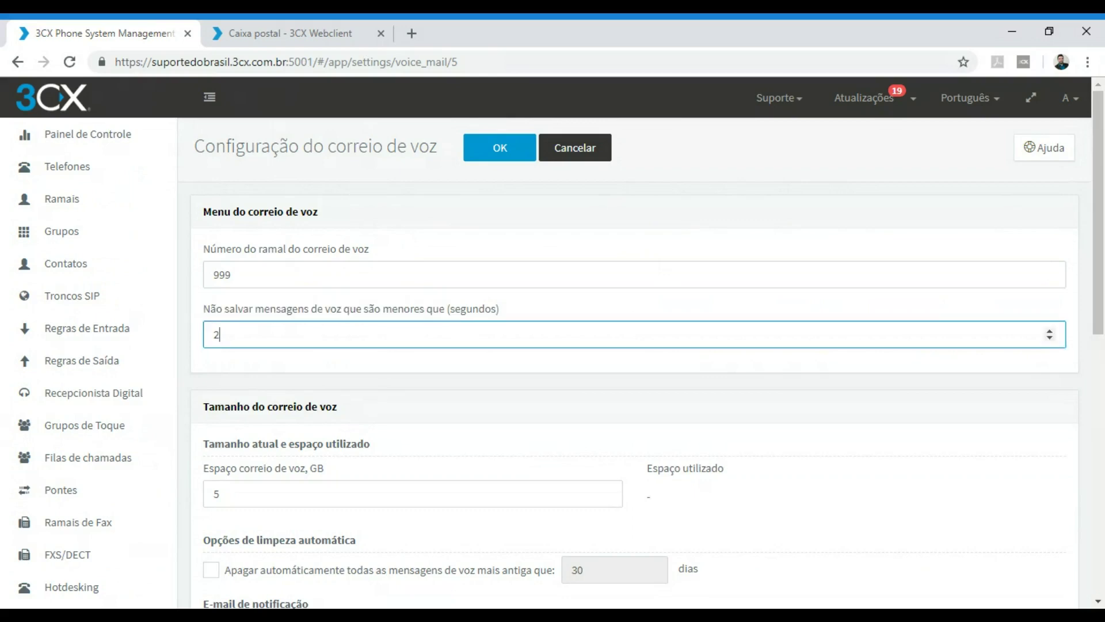
click(242, 362)
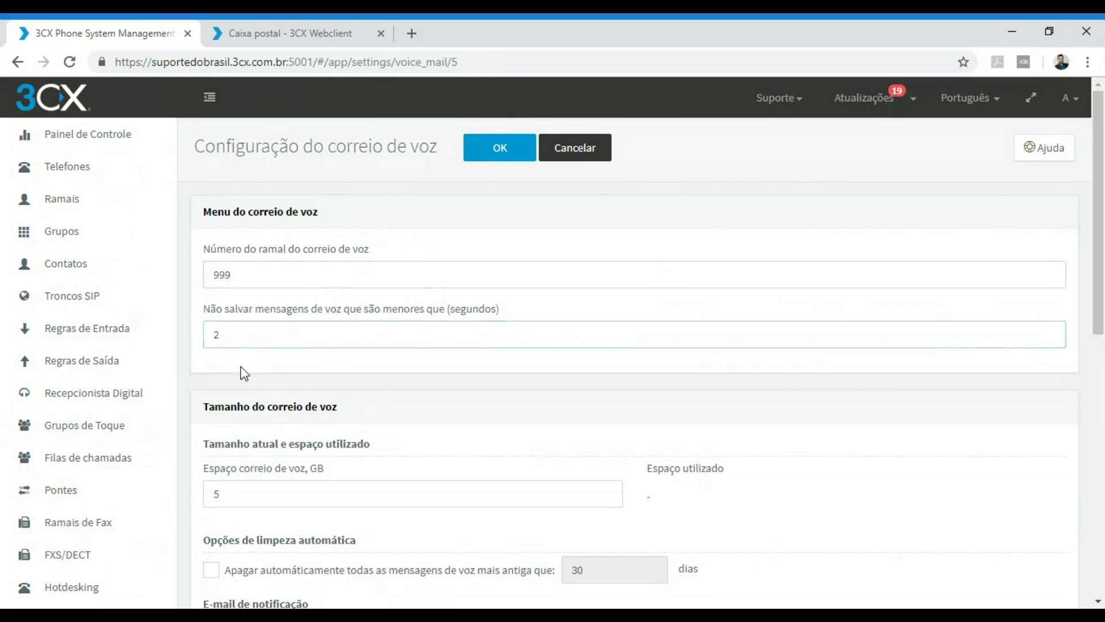
scroll(242, 366, down, 3)
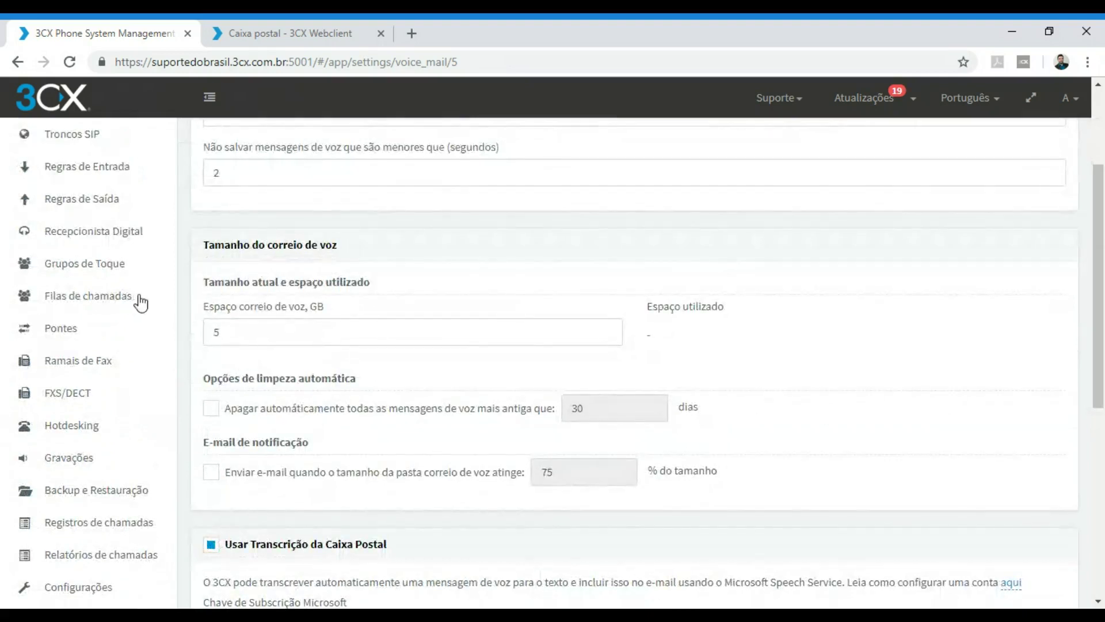
Step: Check the 5 GB space limit and try toggling automatic 30-day voicemail deletion
double_click(219, 333)
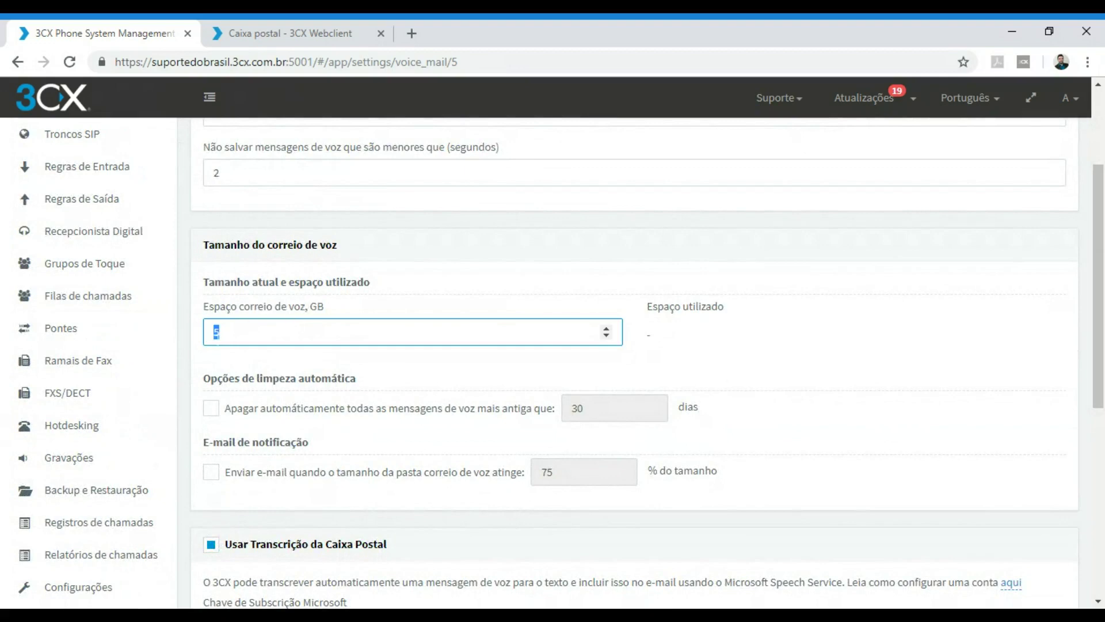
double_click(317, 307)
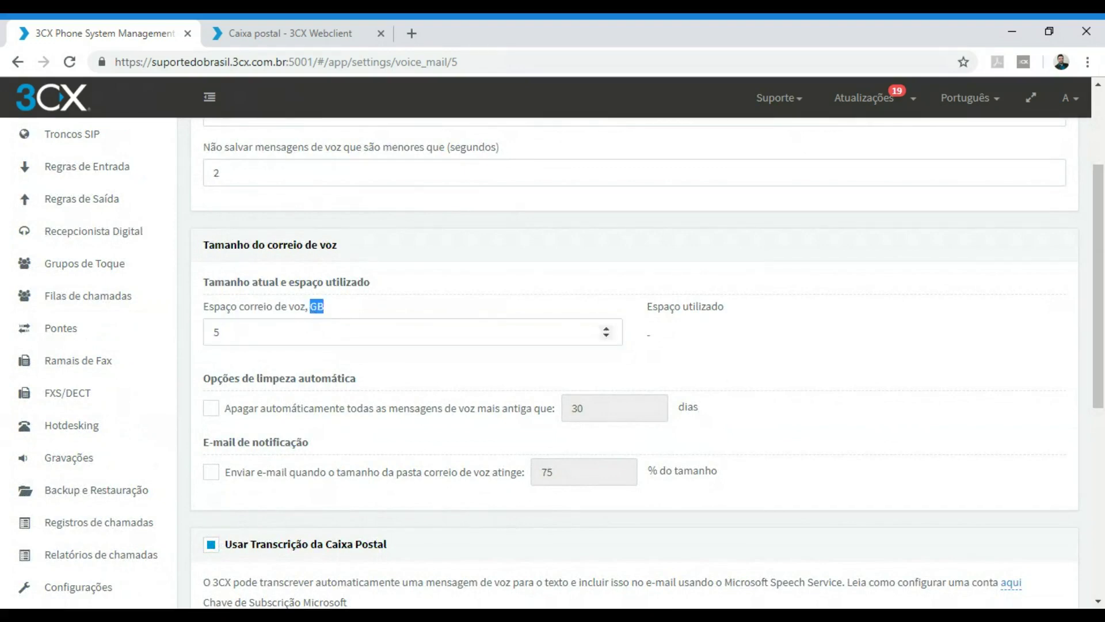
scroll(241, 392, down, 3)
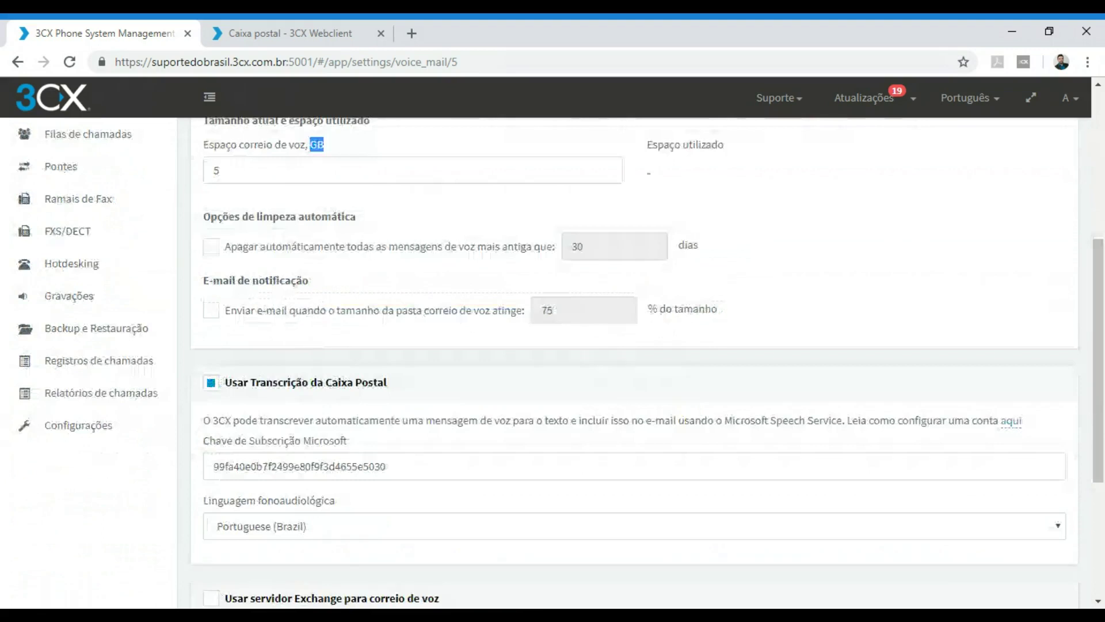
drag(357, 217, 330, 217)
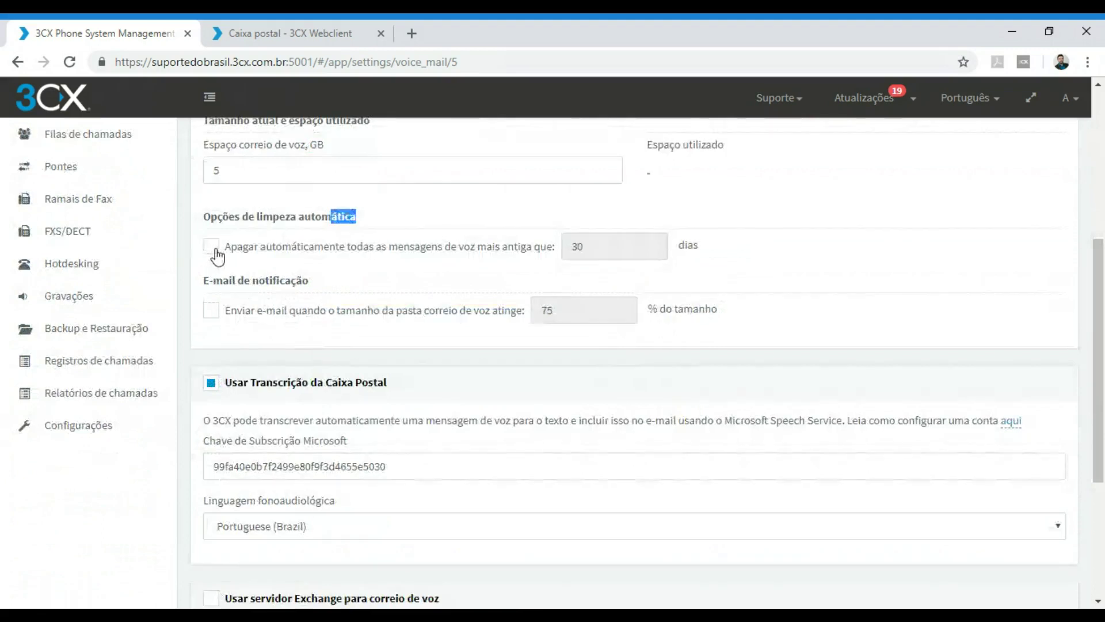
click(214, 249)
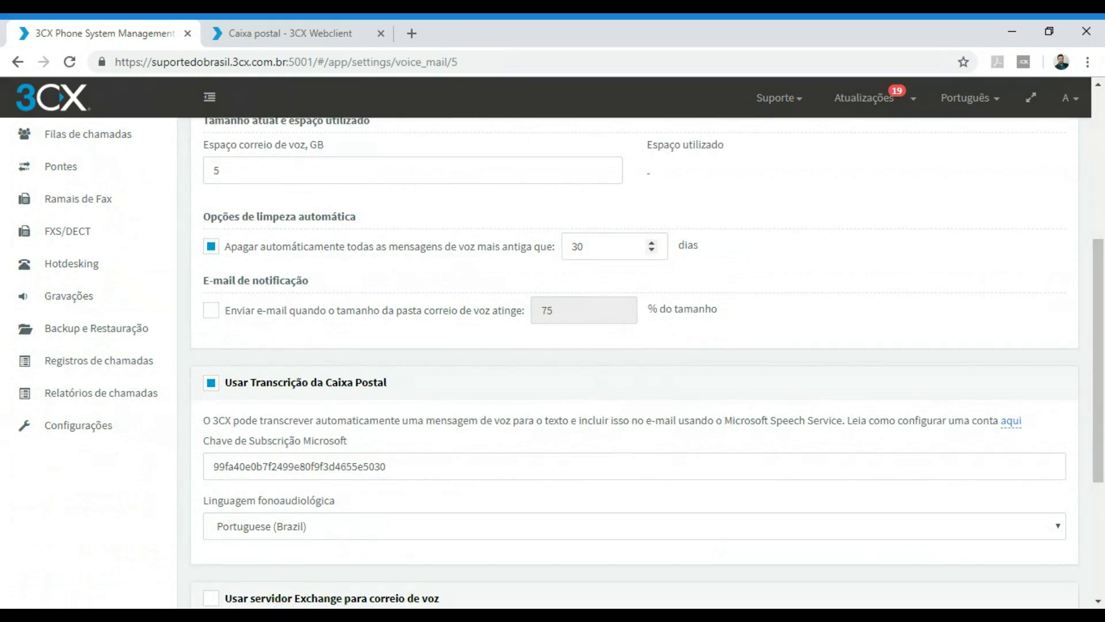
double_click(578, 247)
click(551, 248)
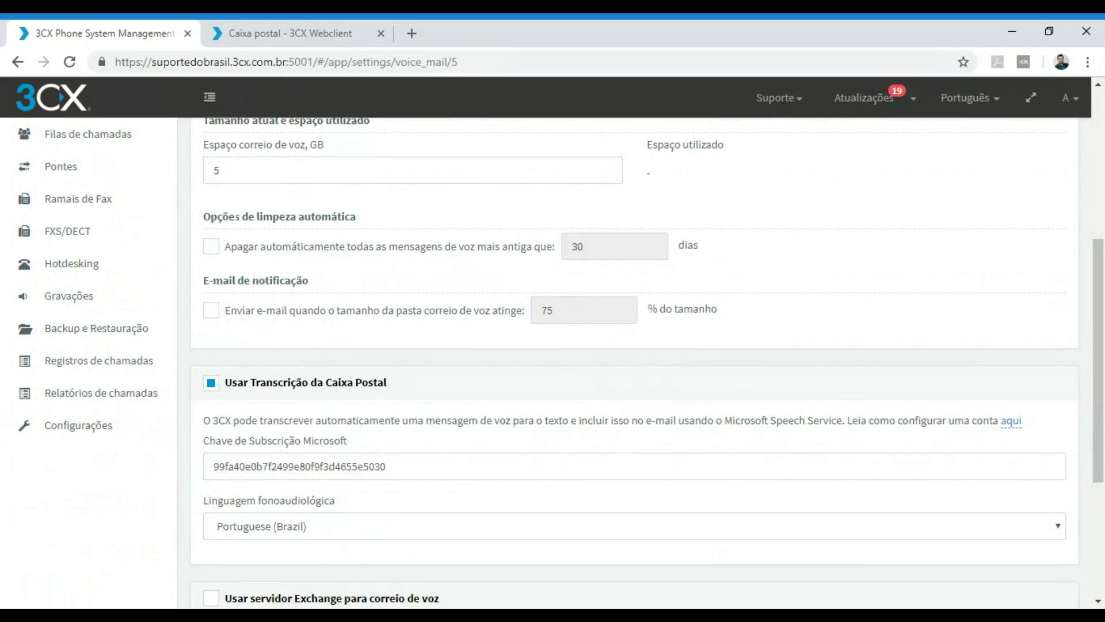
click(211, 248)
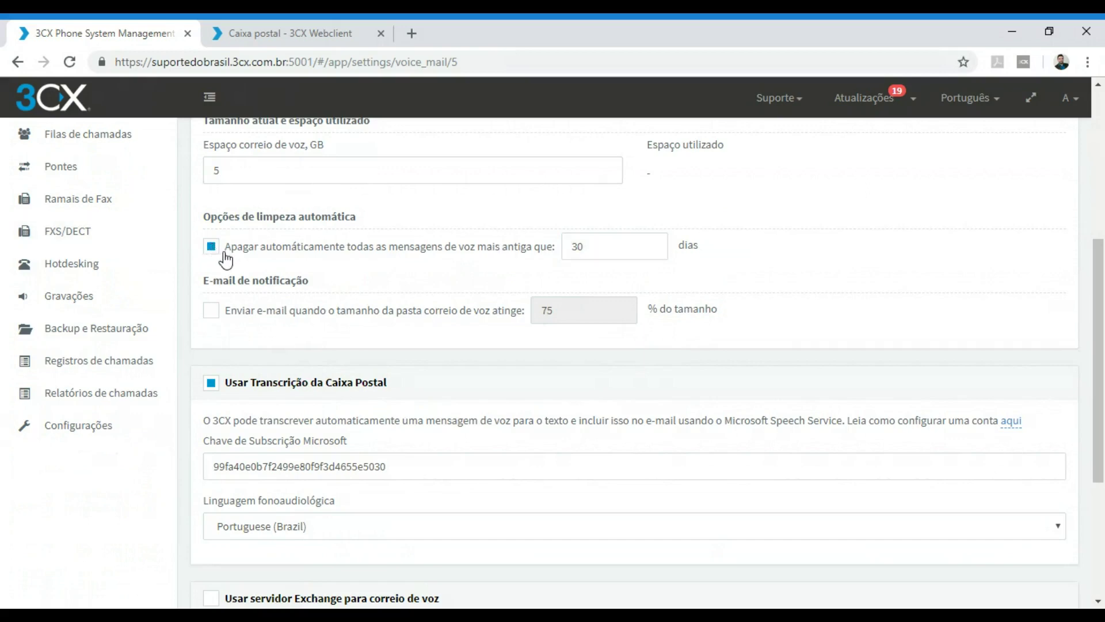
drag(225, 246, 702, 264)
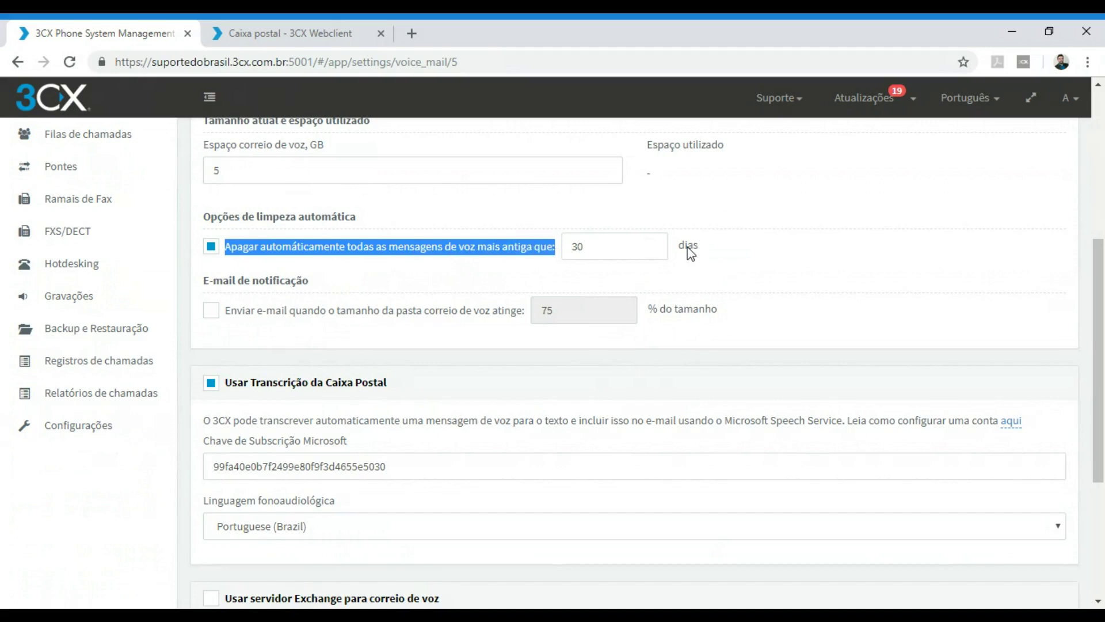
click(308, 288)
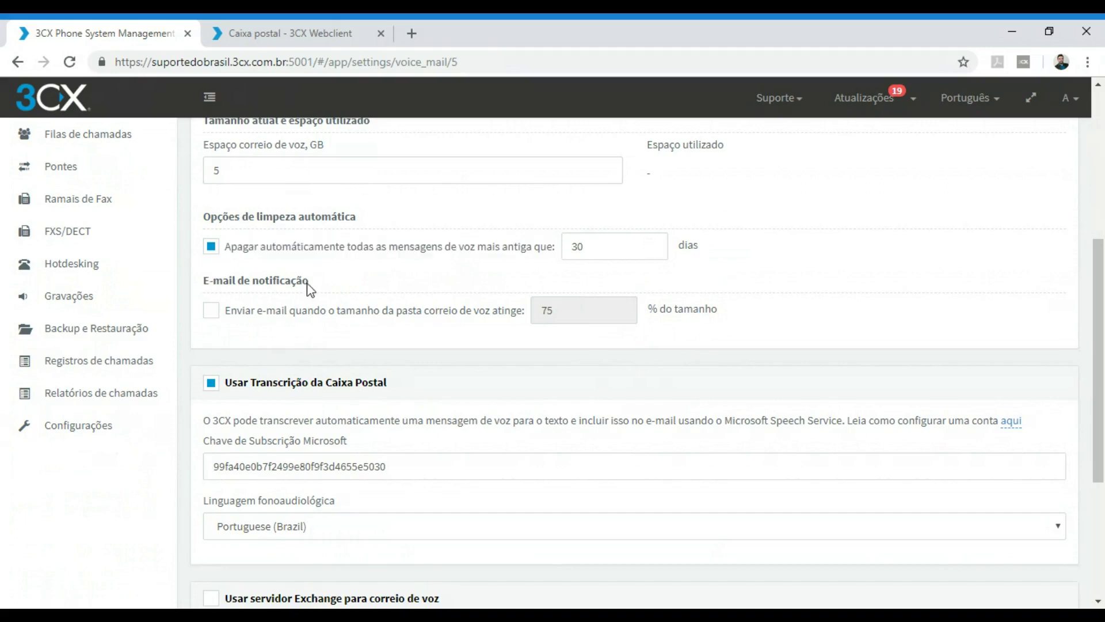
Step: Try the 75% size notification e-mail, then leave it, auto-delete and transcription all off
click(212, 311)
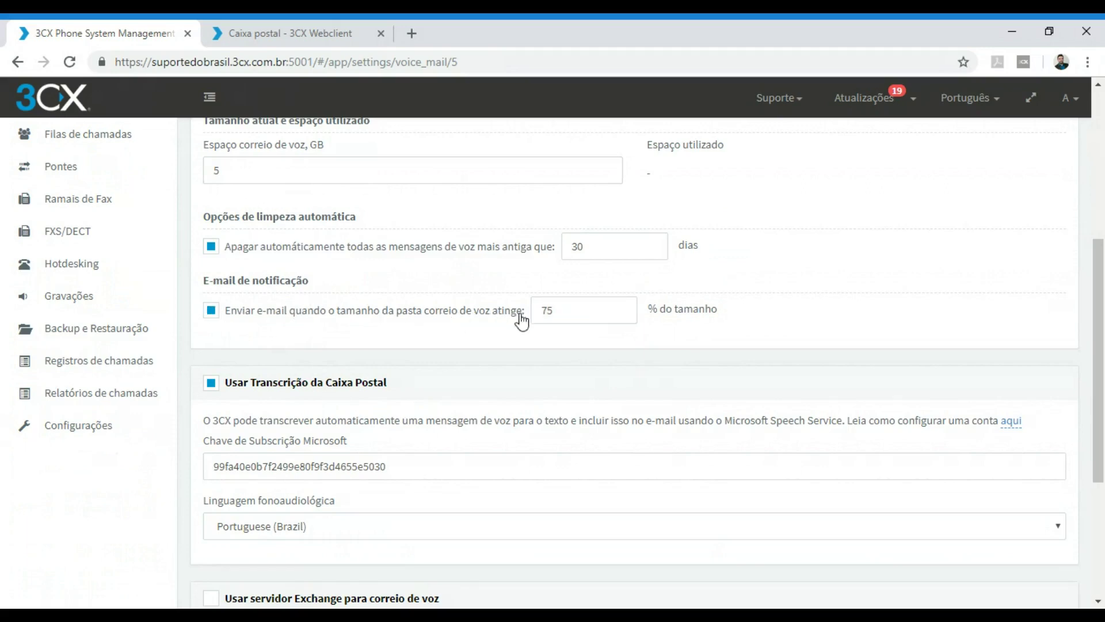
drag(554, 311, 548, 310)
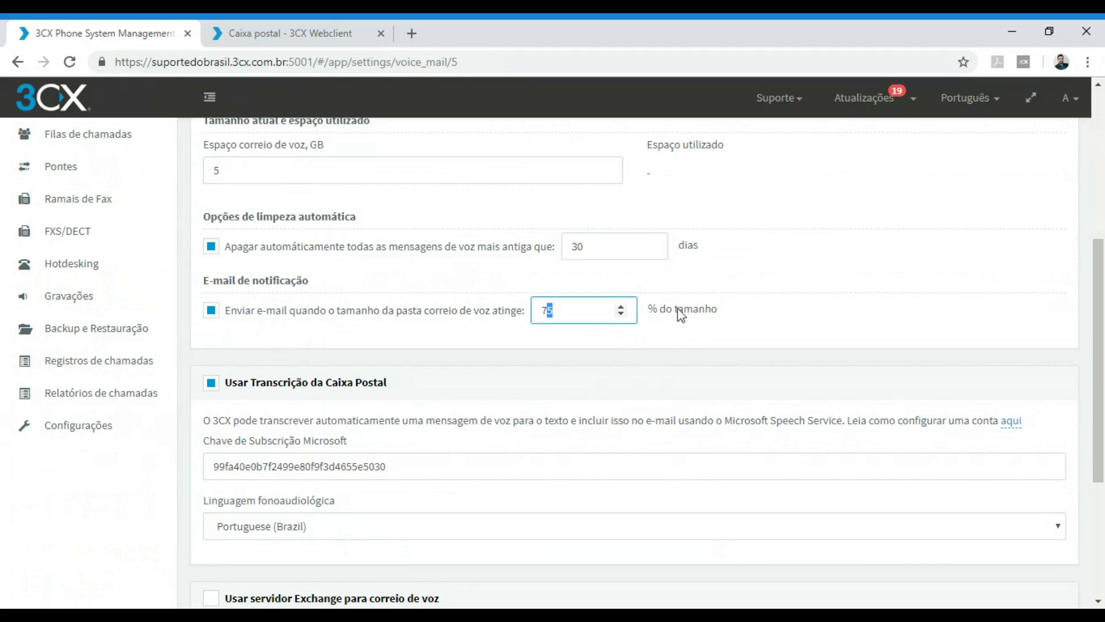
click(213, 312)
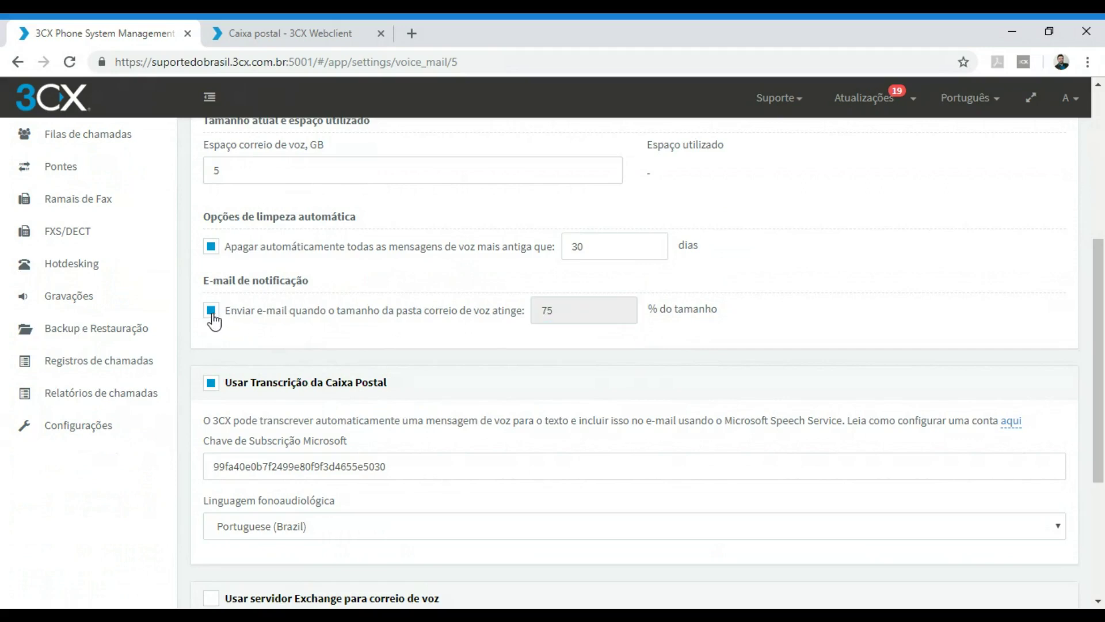
click(212, 246)
click(213, 383)
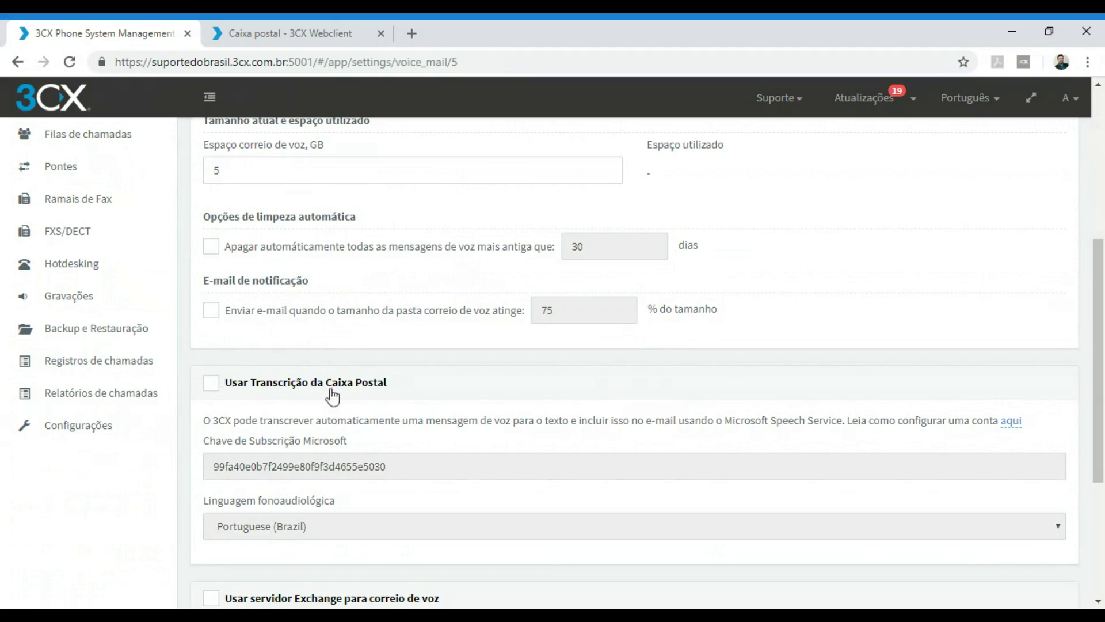
Step: Re-enable voicemail transcription and review the Microsoft subscription key and speech language fields
drag(400, 390, 225, 383)
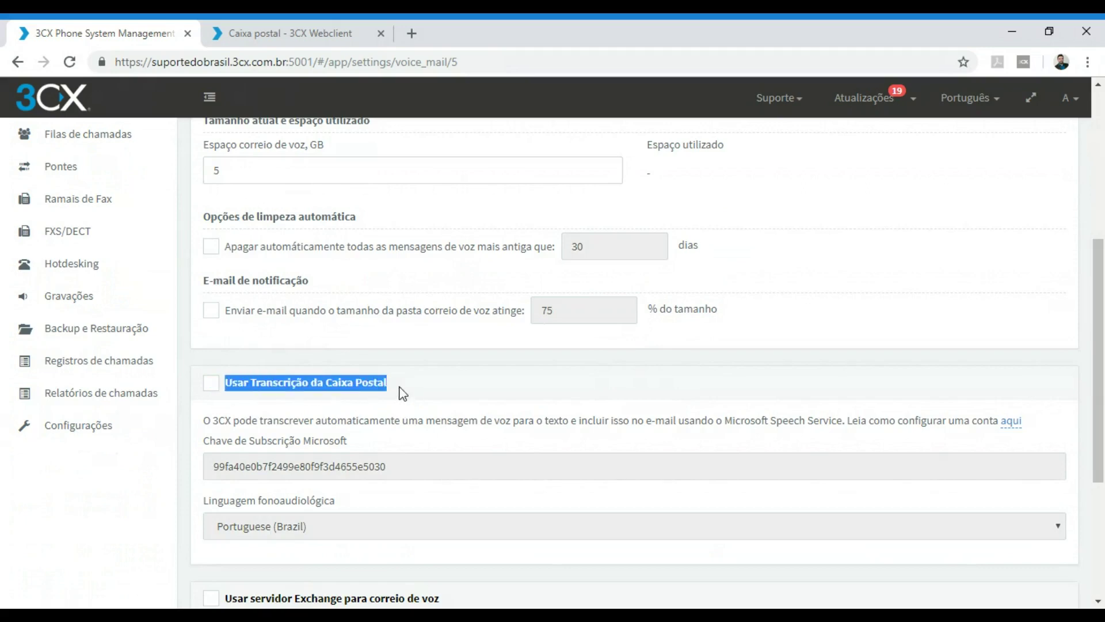
scroll(288, 433, down, 3)
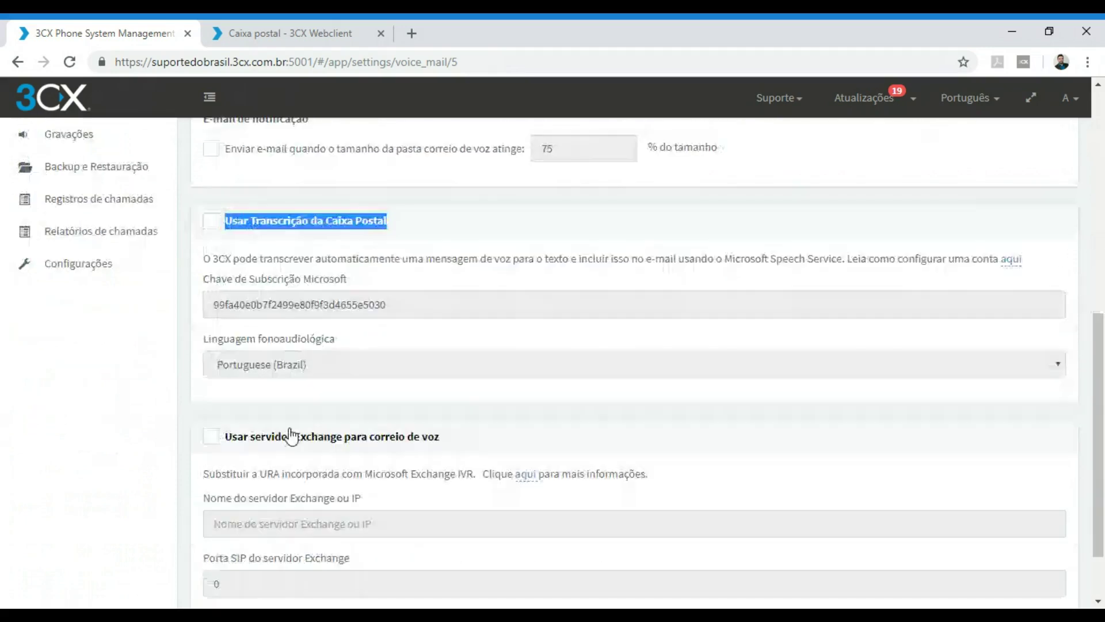
click(211, 223)
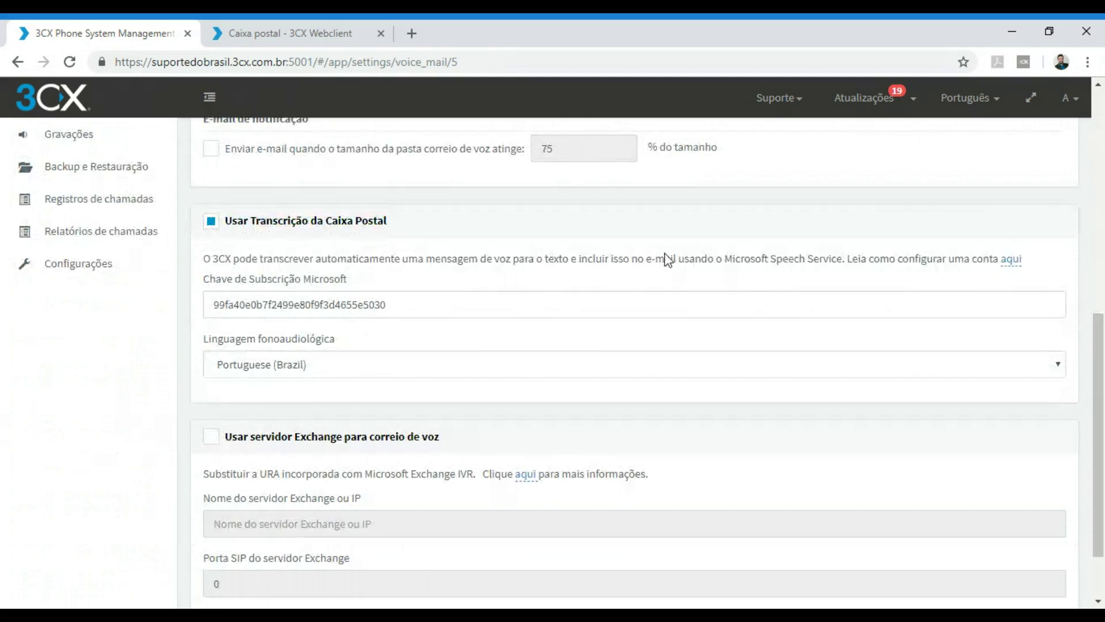
drag(730, 259, 844, 262)
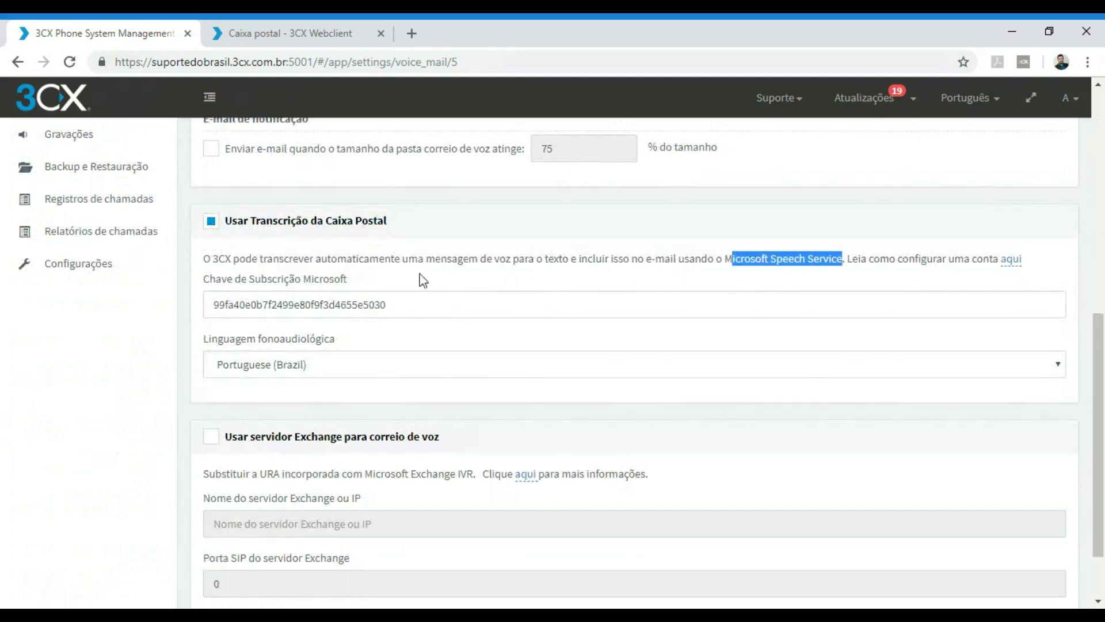
click(224, 280)
key(ctrl+a)
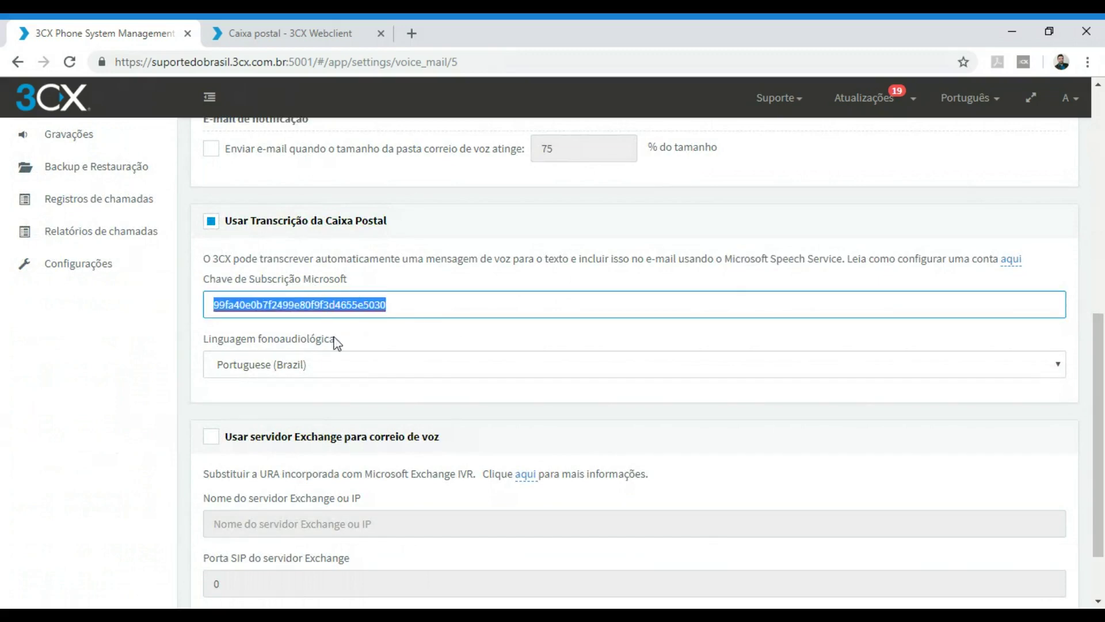
click(208, 342)
drag(202, 341, 330, 339)
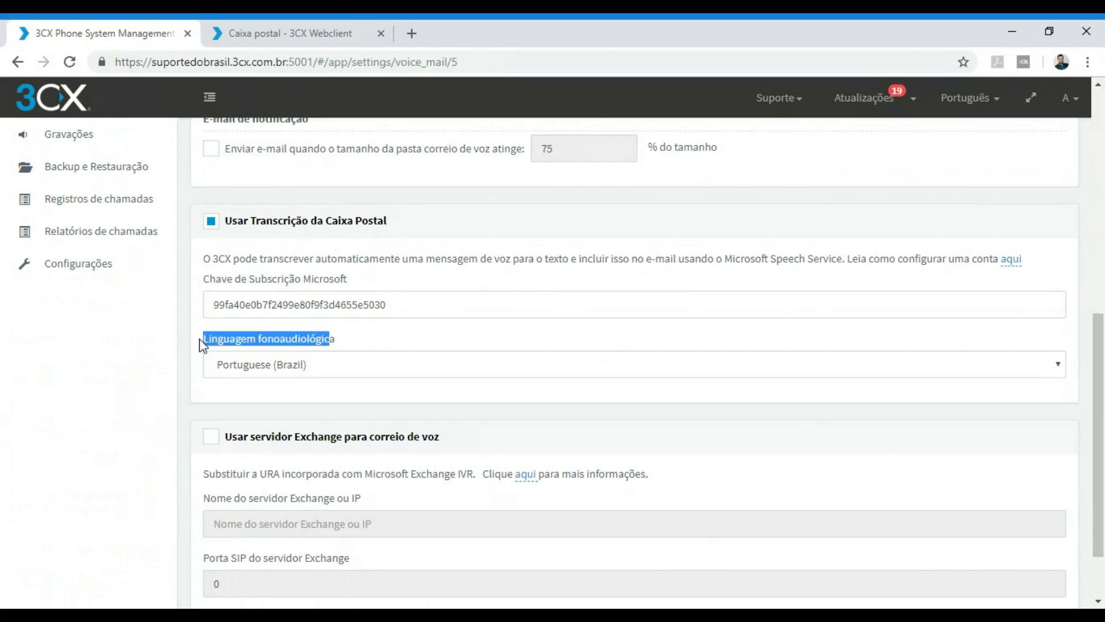
click(304, 403)
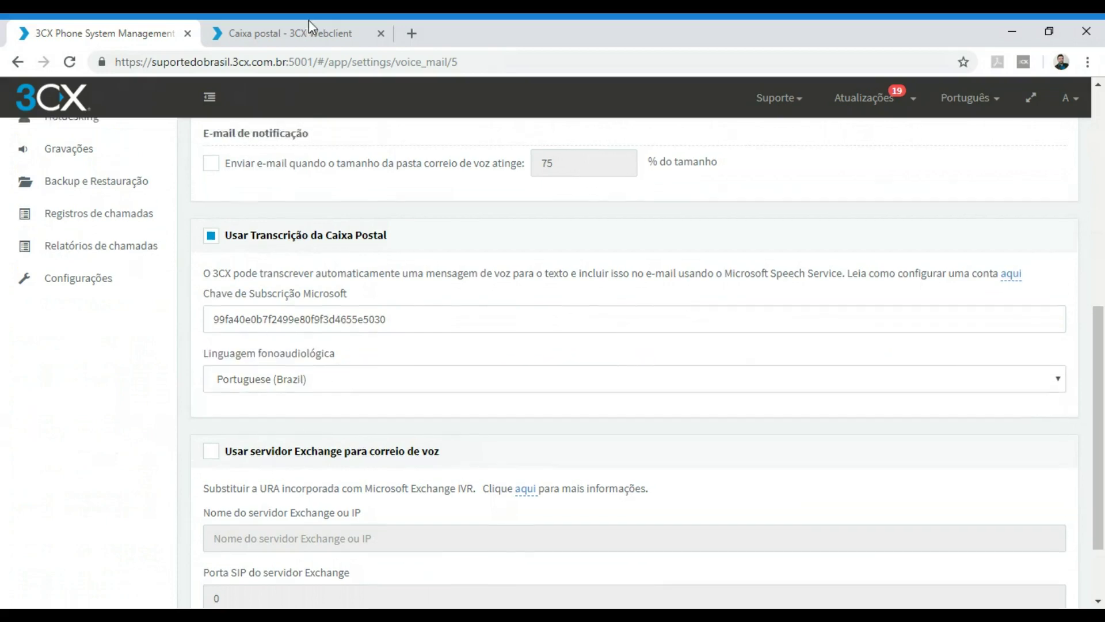
Step: Confirm the Webclient voicemail list is empty, then cancel out of the voicemail settings
click(310, 32)
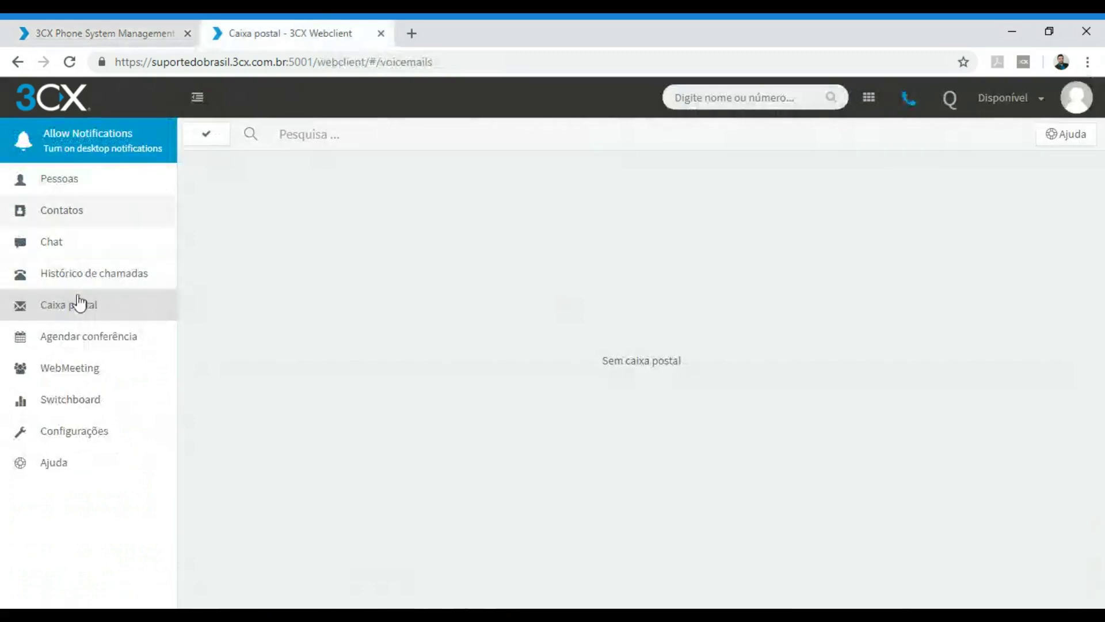
click(128, 33)
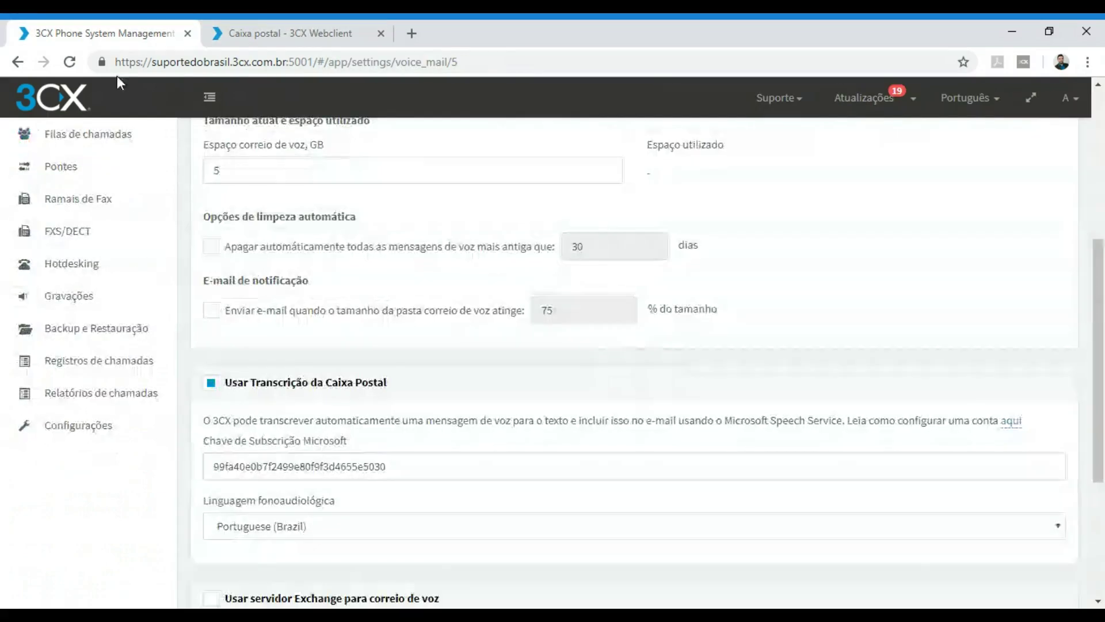
scroll(296, 520, up, 4)
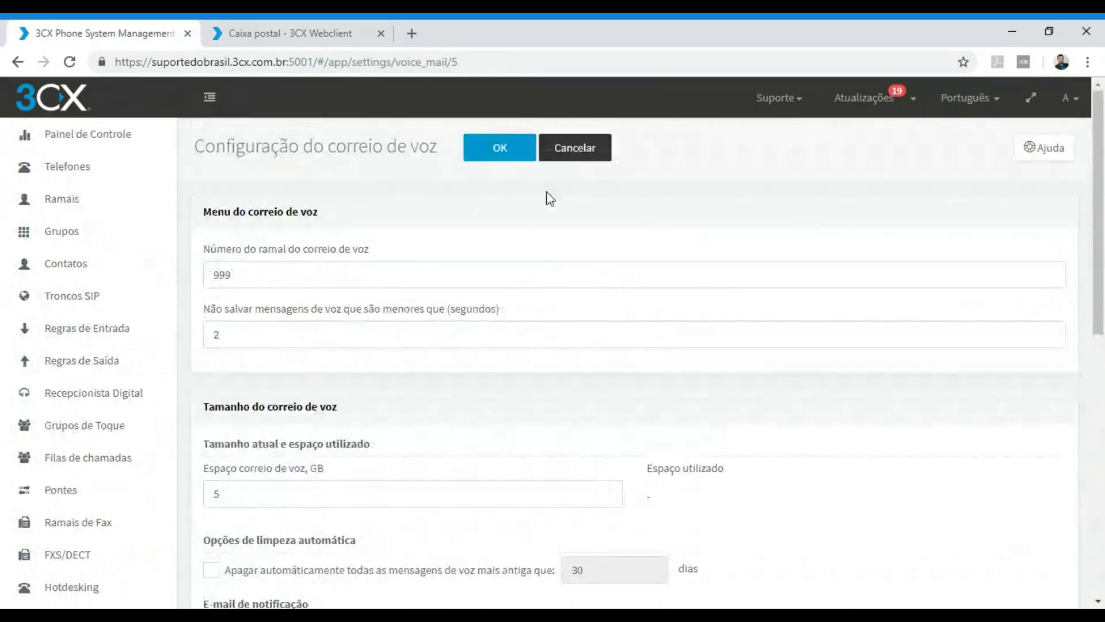
click(583, 150)
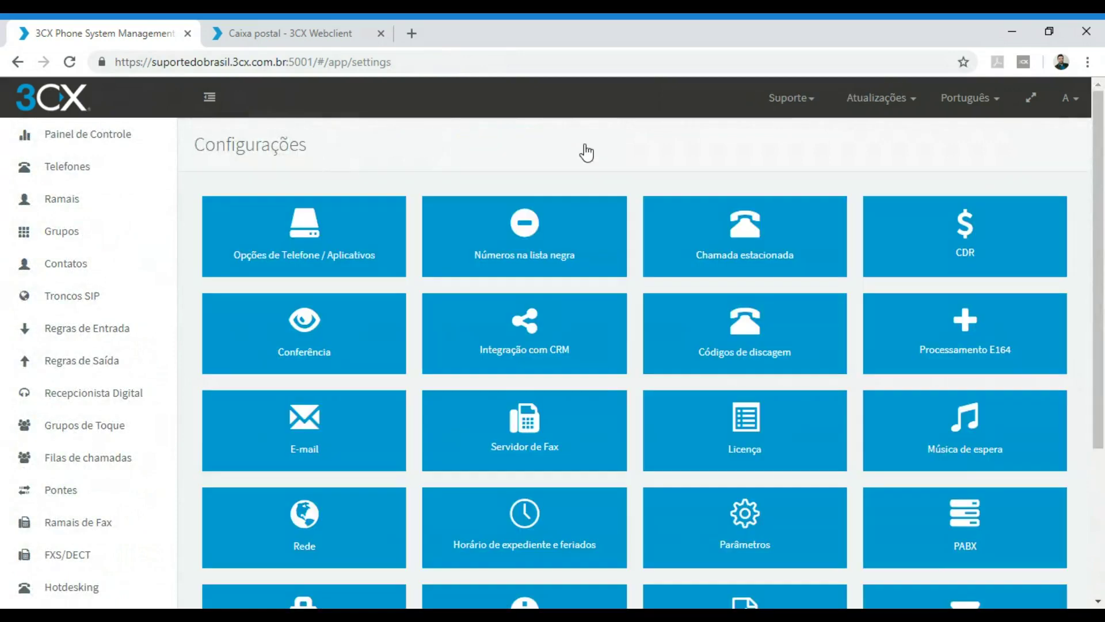
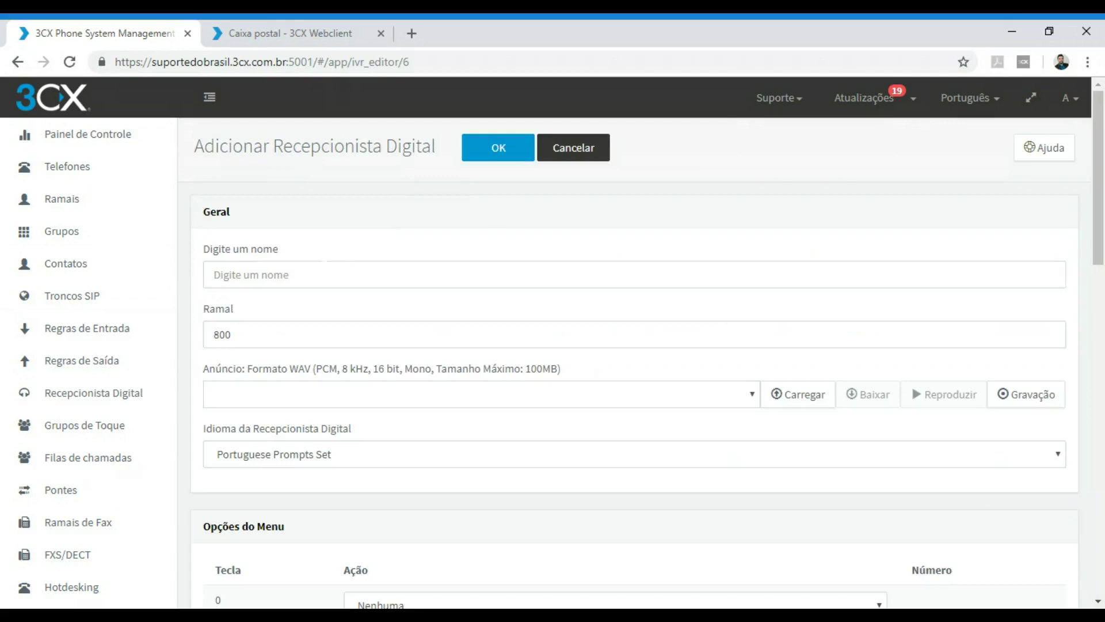
Step: Name the receptionist 'IVR HORARIO EXPEDIENTE' and move to the announcement field
click(321, 266)
text(IVR )
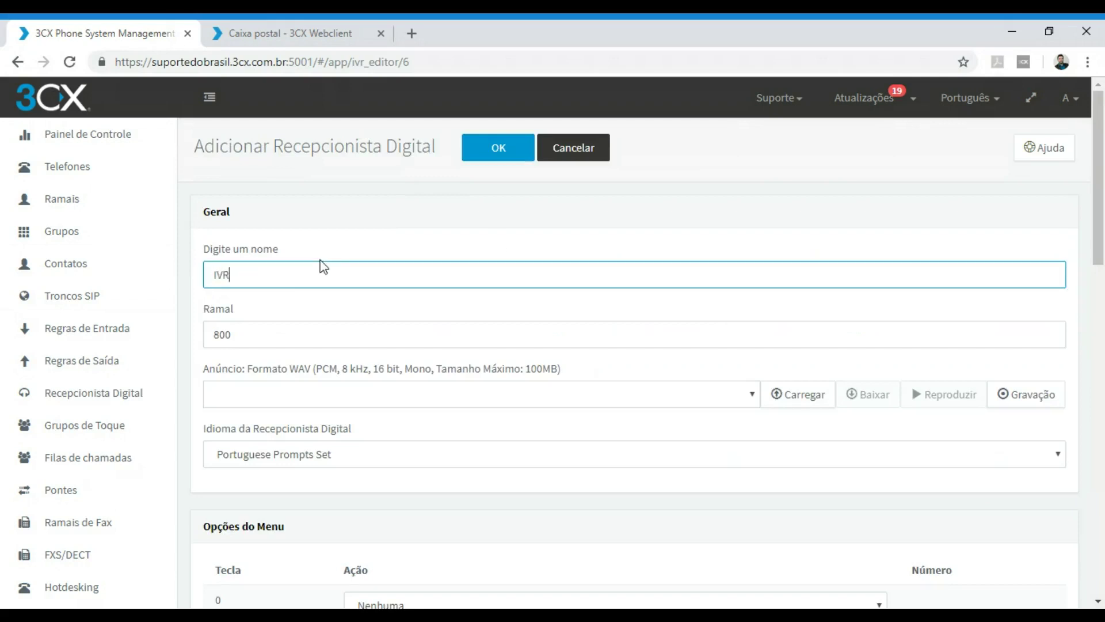
text(HORARIO EXPE)
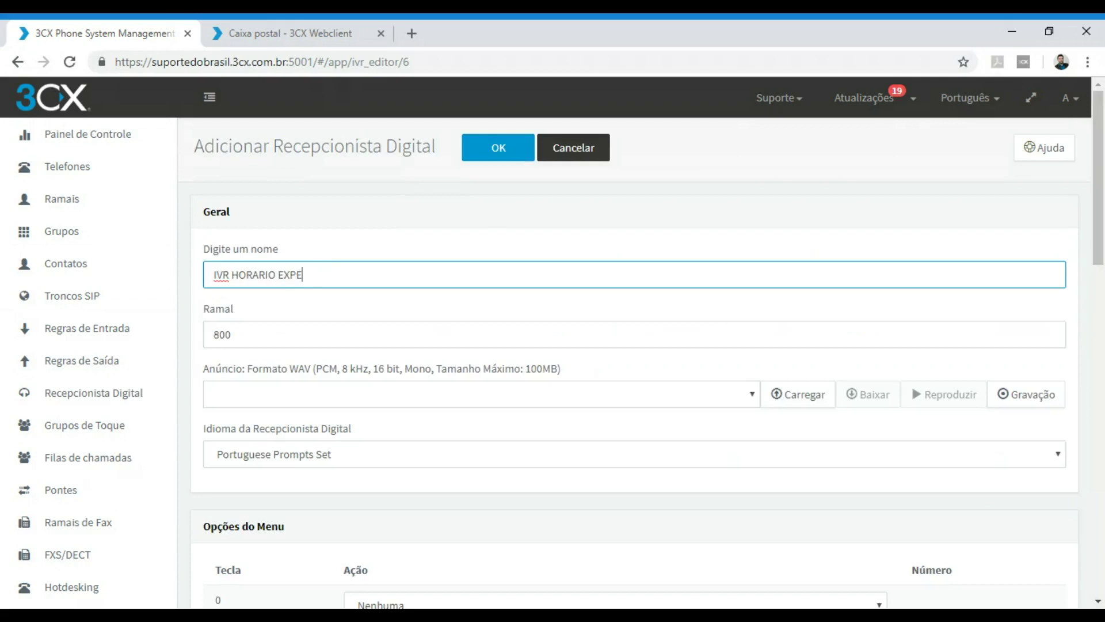
text(DIENTE)
key(Tab)
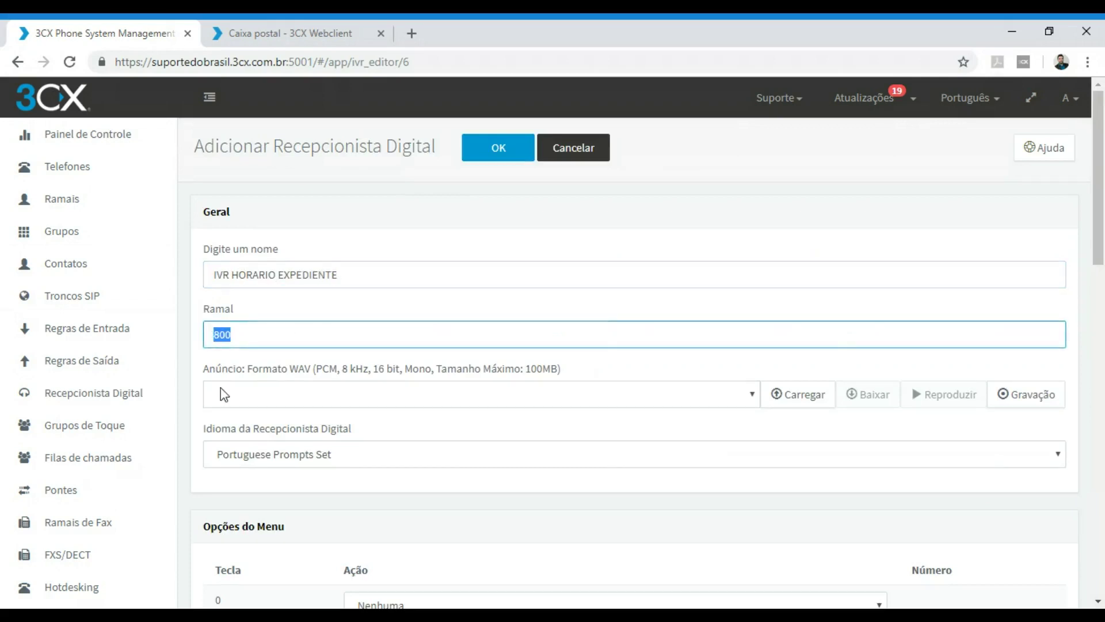
key(Tab)
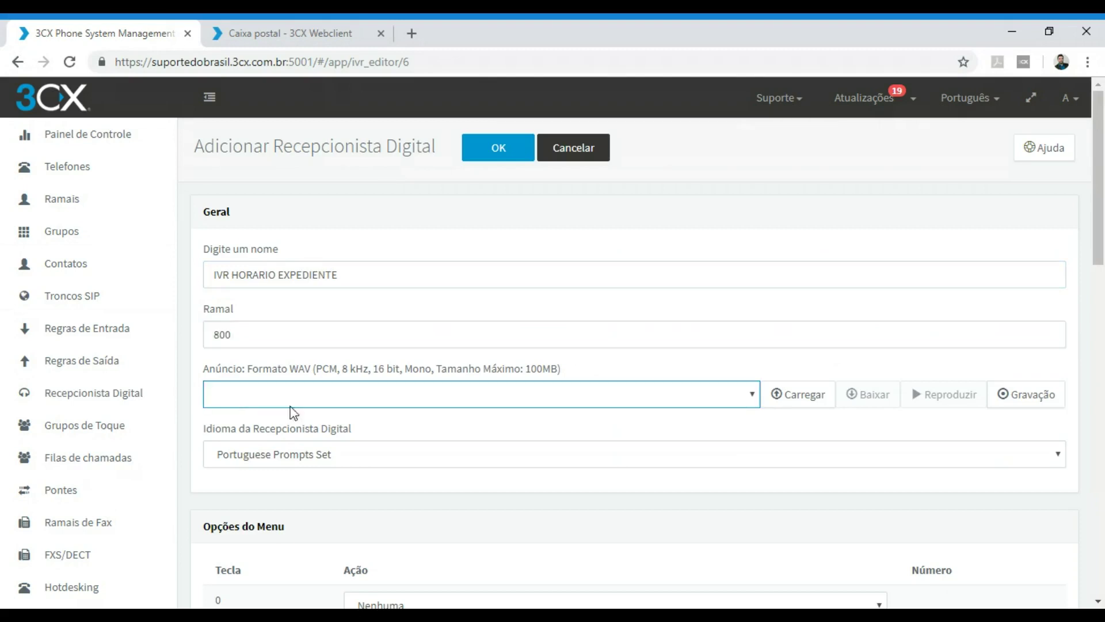
Step: Load converted_IVRBR.wav as the receptionist's announcement file
click(796, 394)
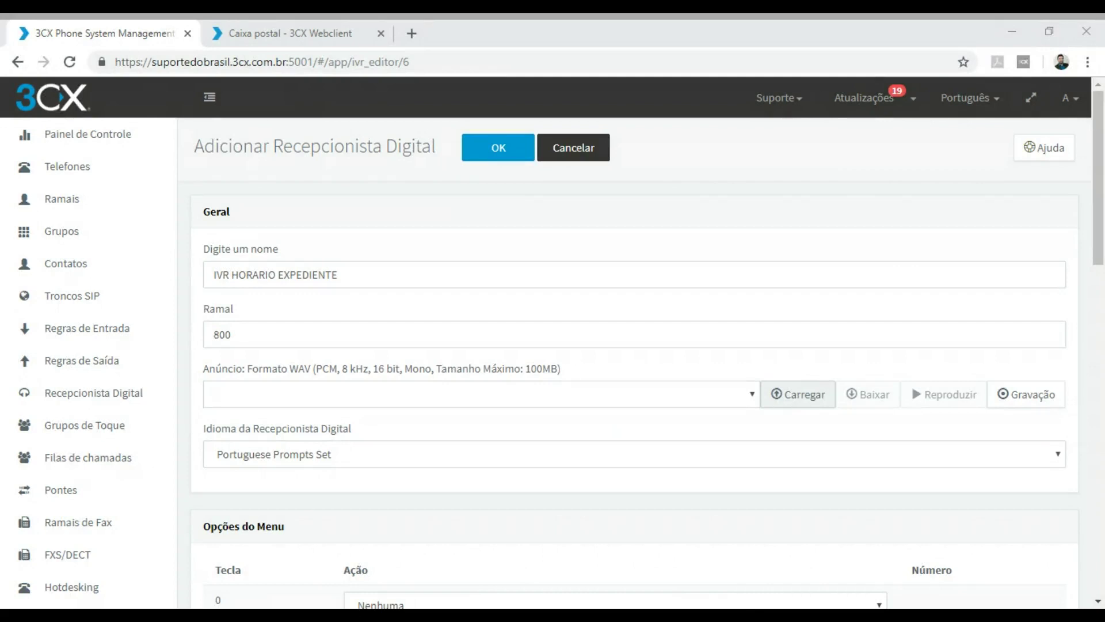
key(Escape)
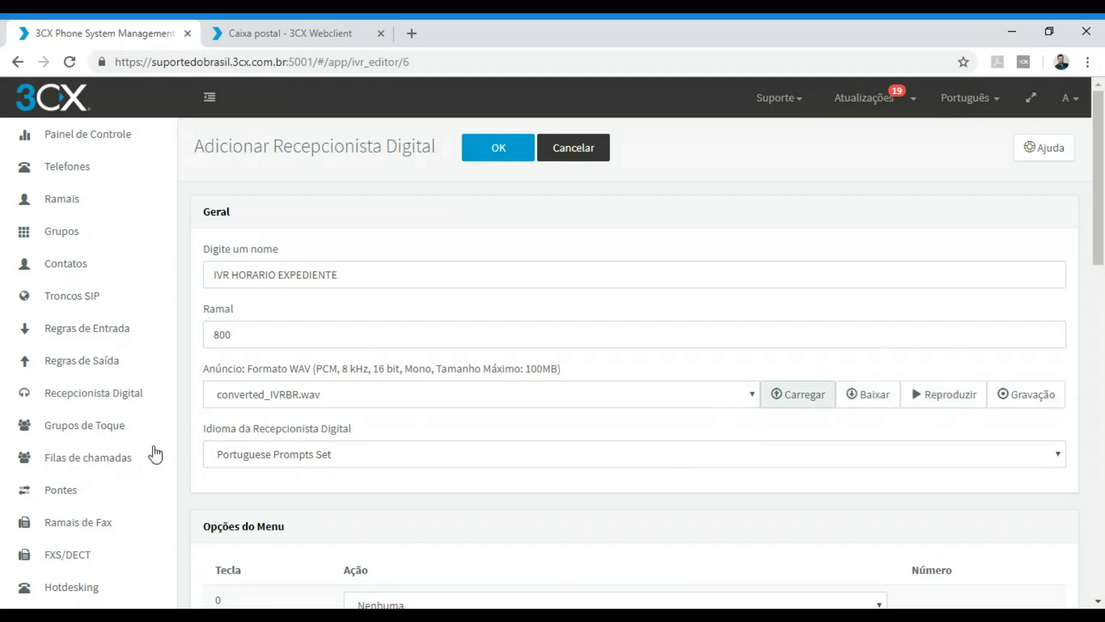
triple_click(203, 430)
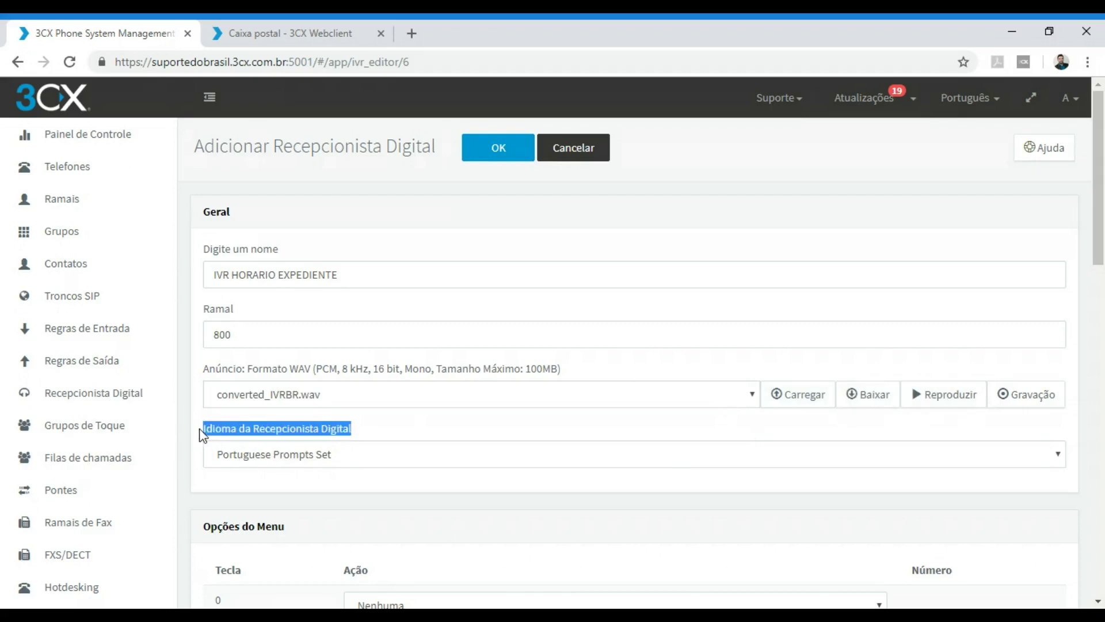
scroll(361, 437, down, 7)
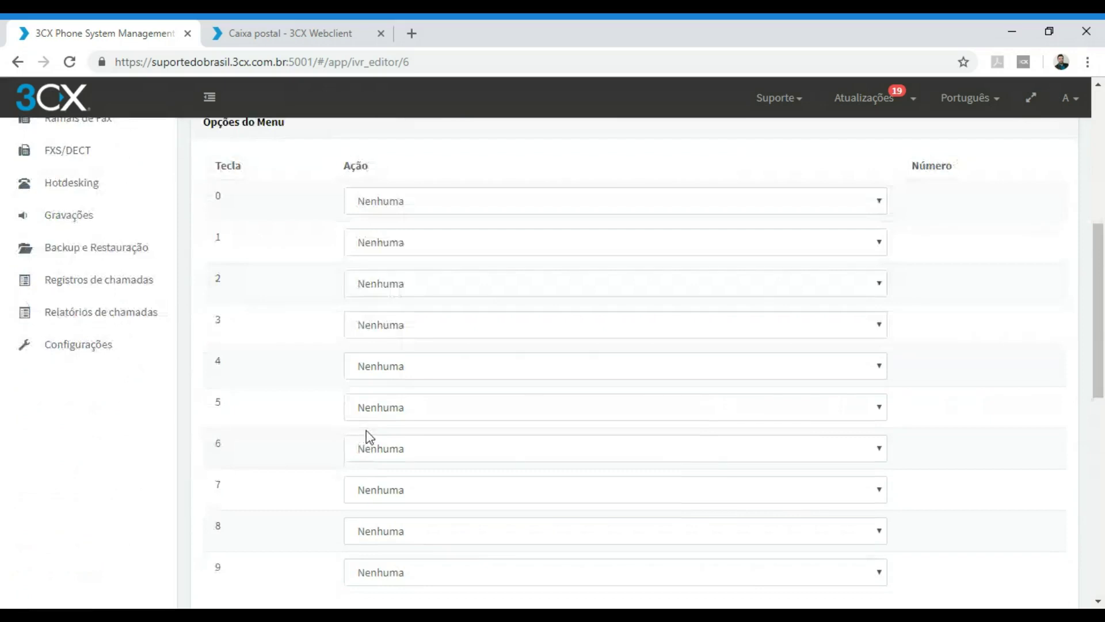
scroll(432, 427, up, 3)
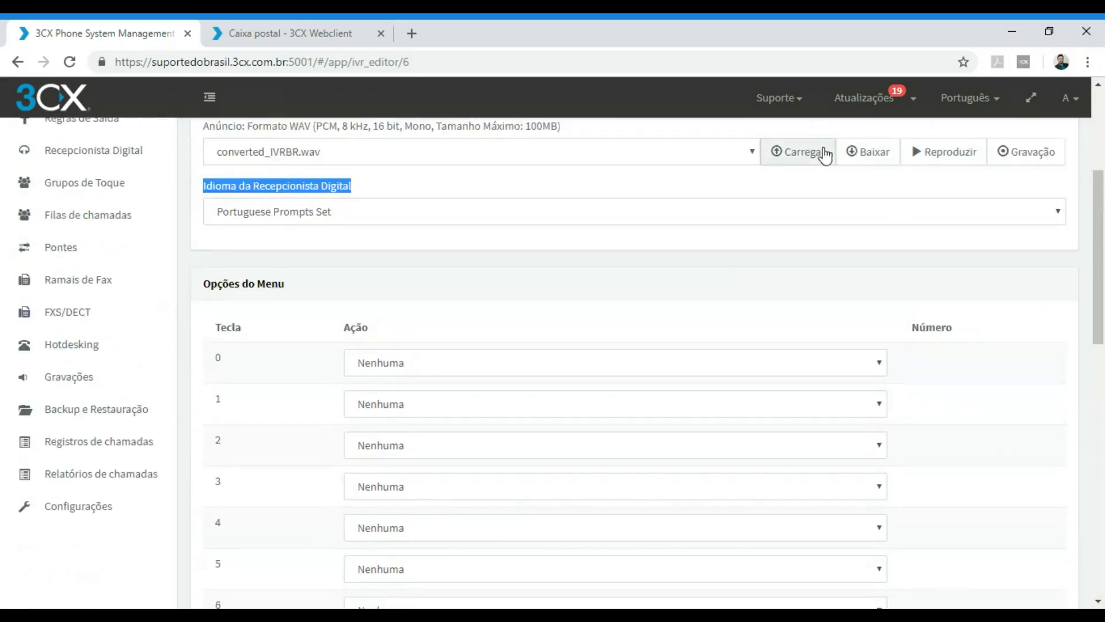
Step: Play the announcement on extension 100 (Operador)
click(929, 162)
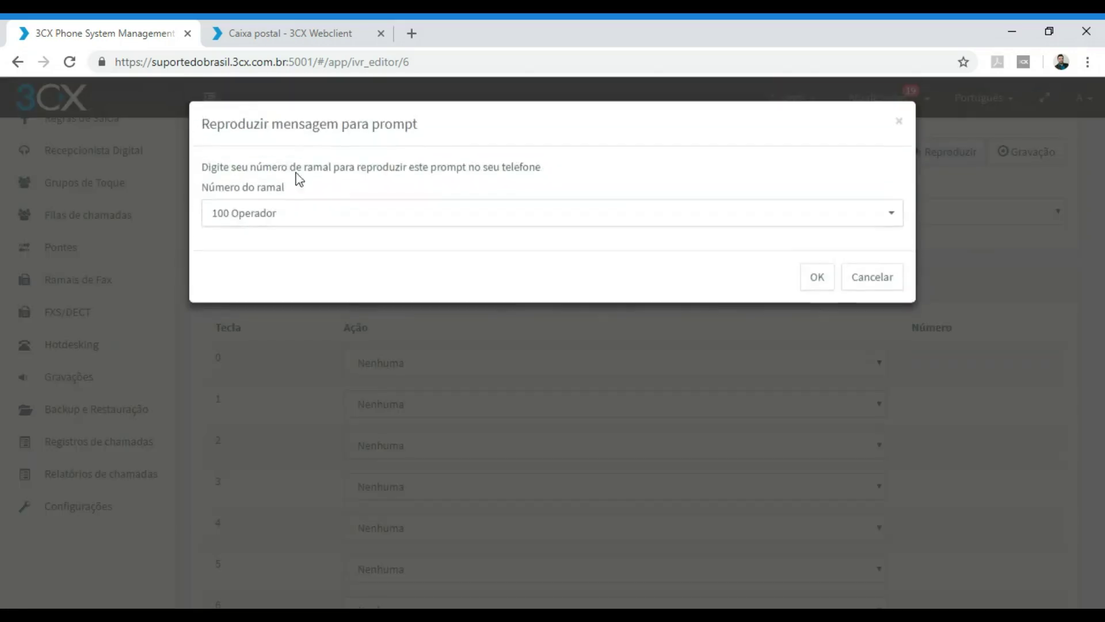
click(817, 278)
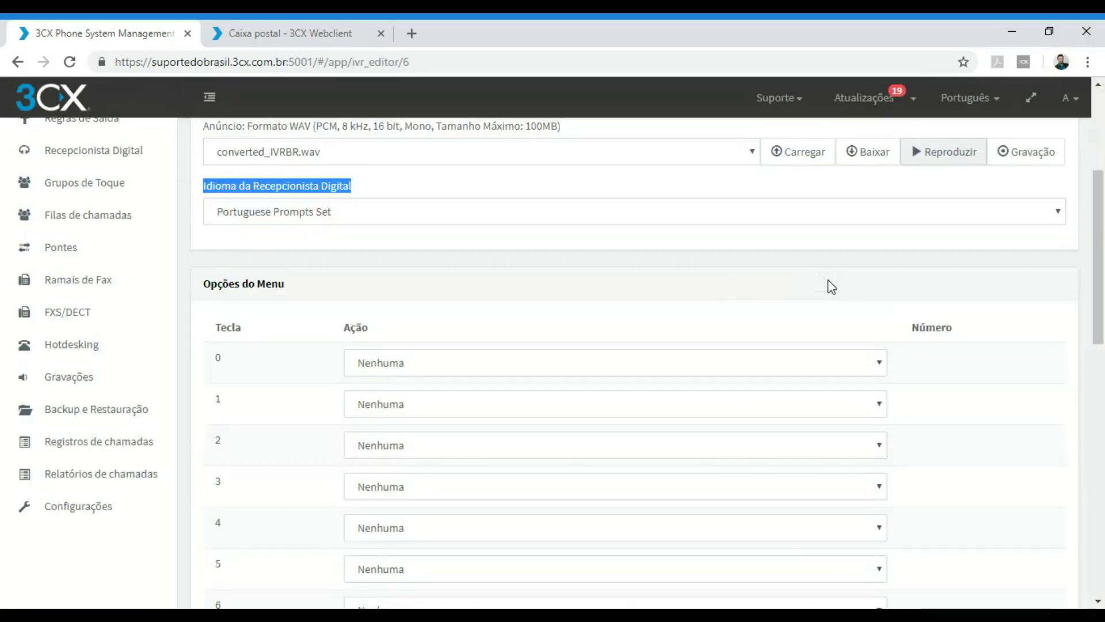
scroll(829, 283, up, 2)
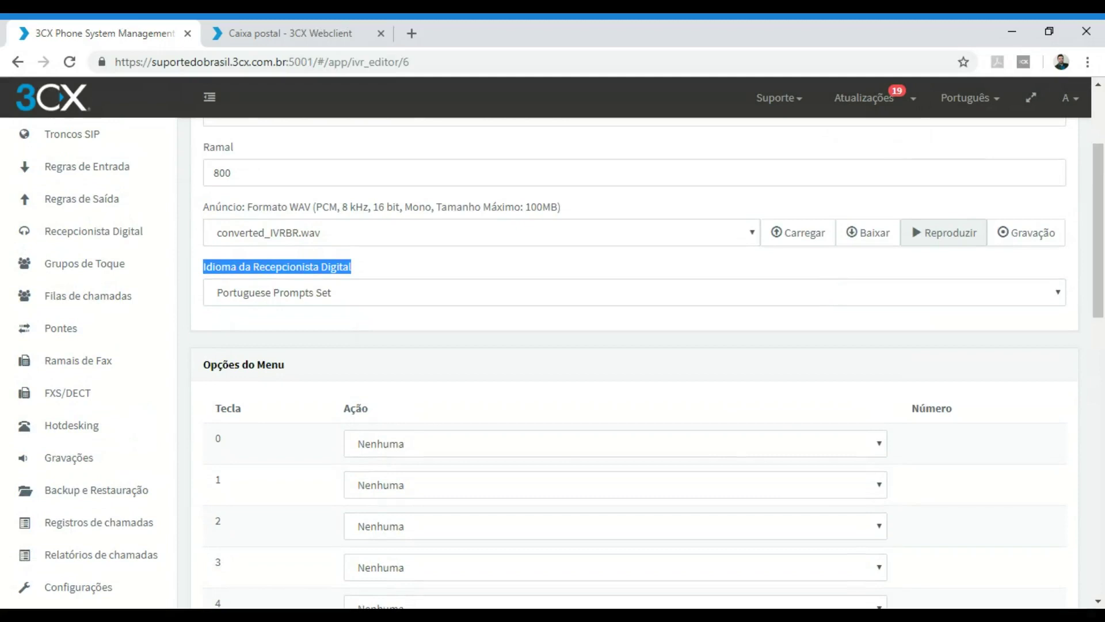
scroll(1101, 204, down, 1)
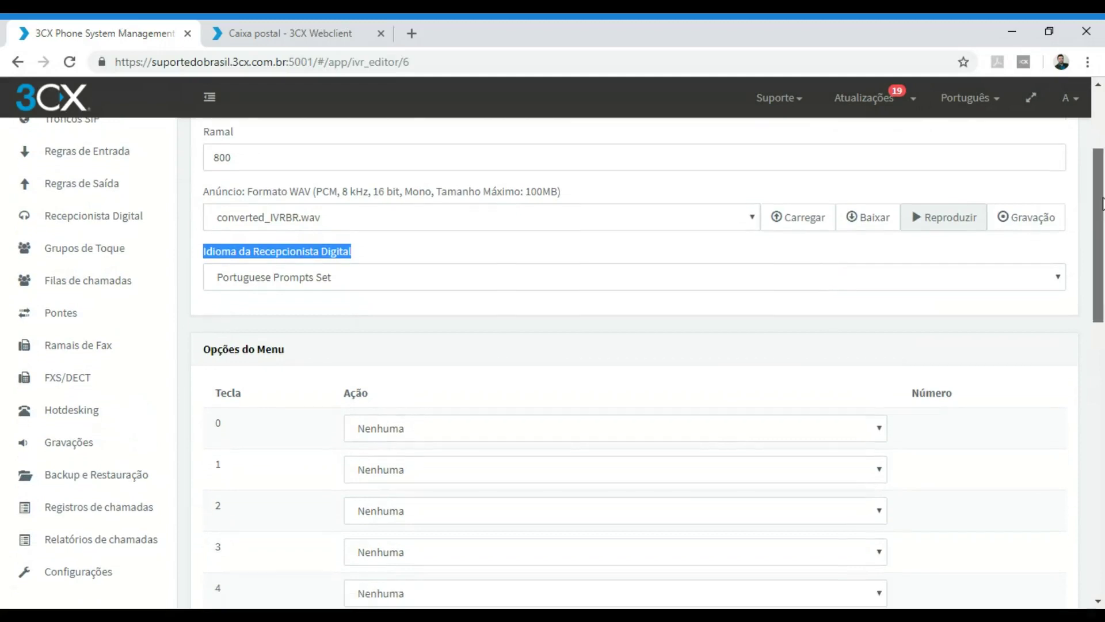
scroll(1101, 205, down, 3)
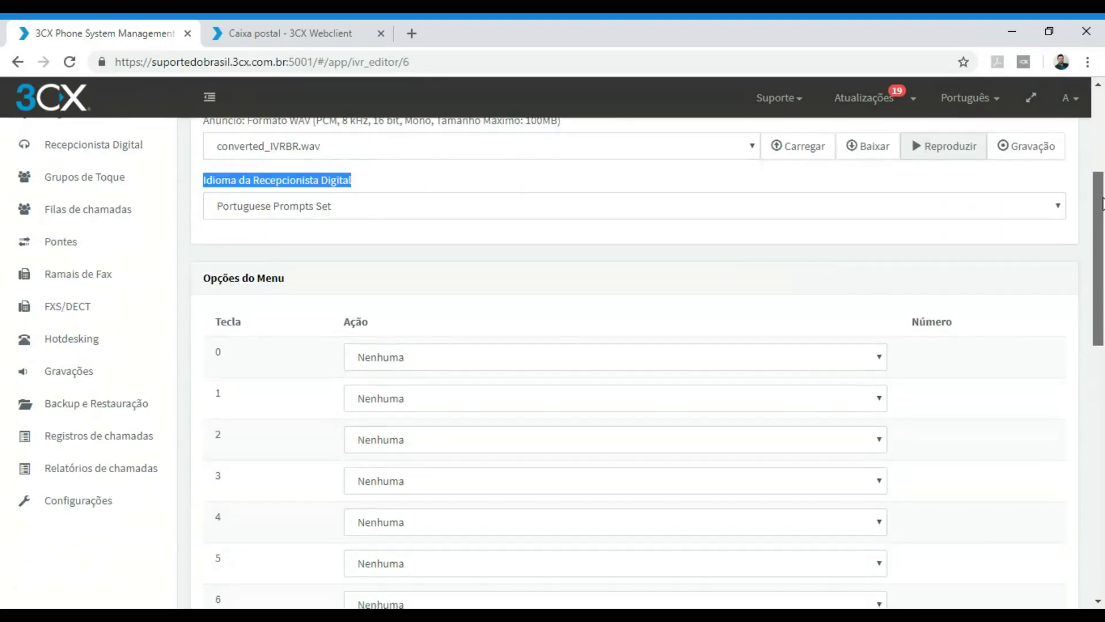
Step: Set keys 1 and 2 to Conectar no Ramal and key 3 to Chamada pelo Nome
click(469, 405)
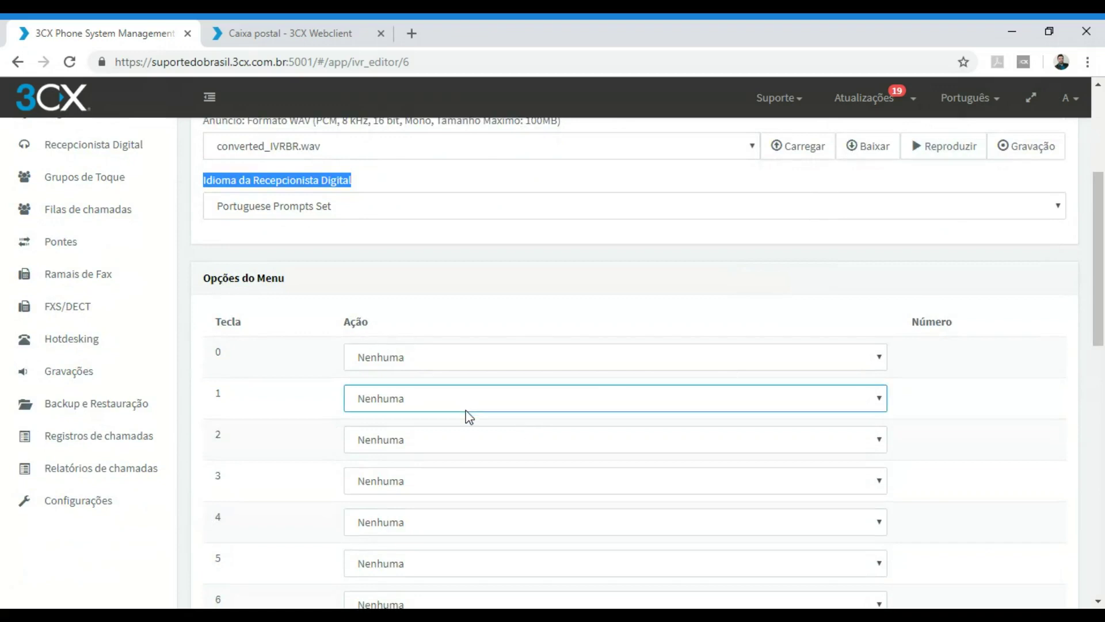
click(458, 455)
click(454, 459)
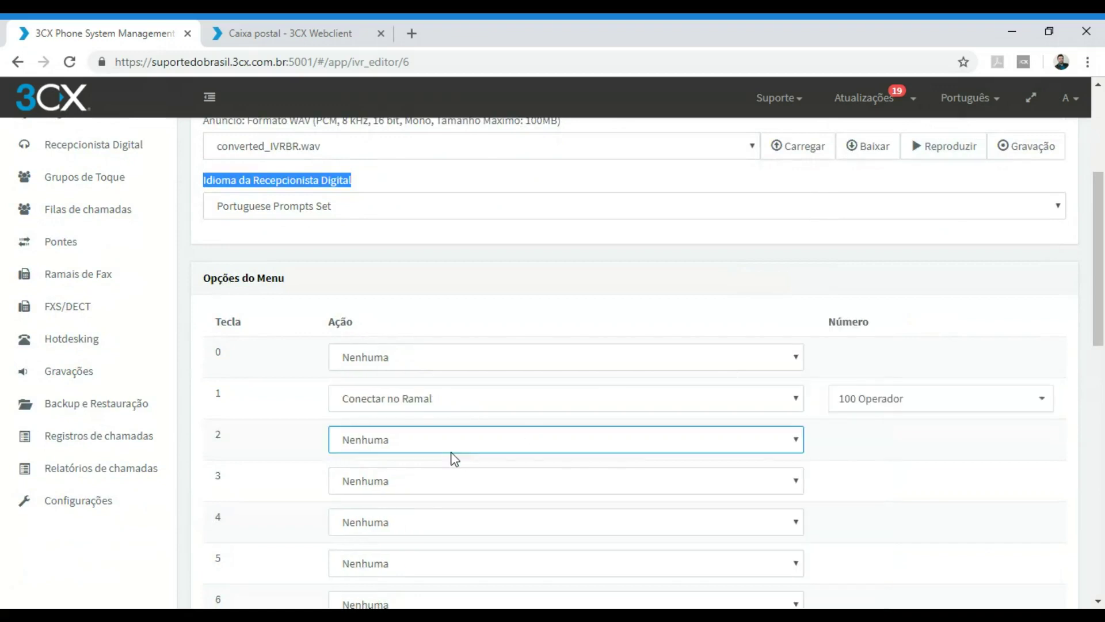
click(426, 499)
click(425, 492)
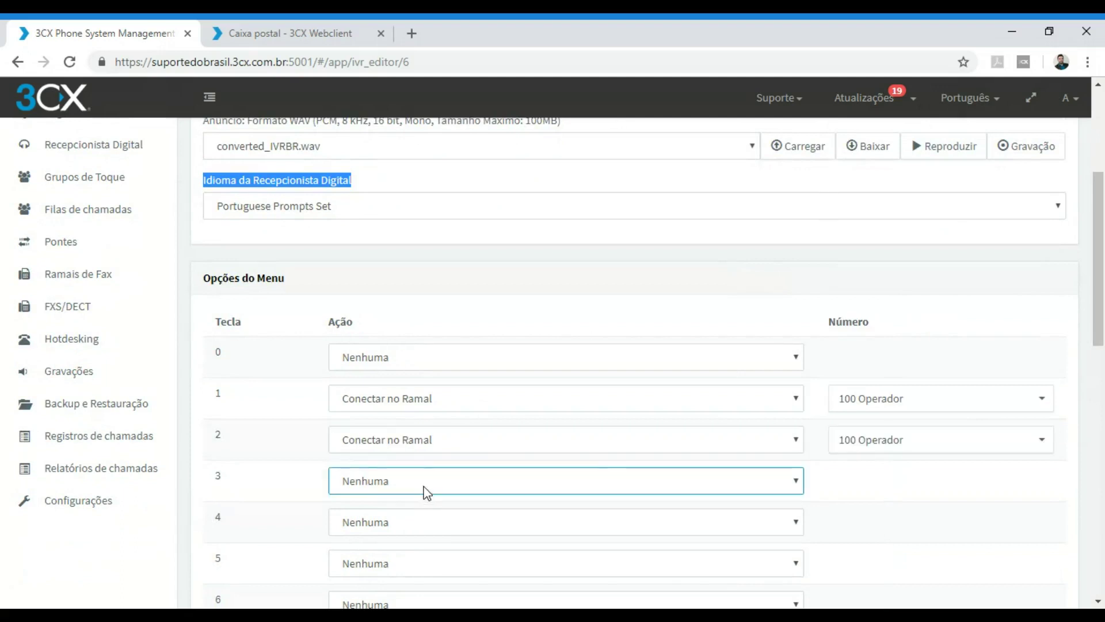
click(431, 476)
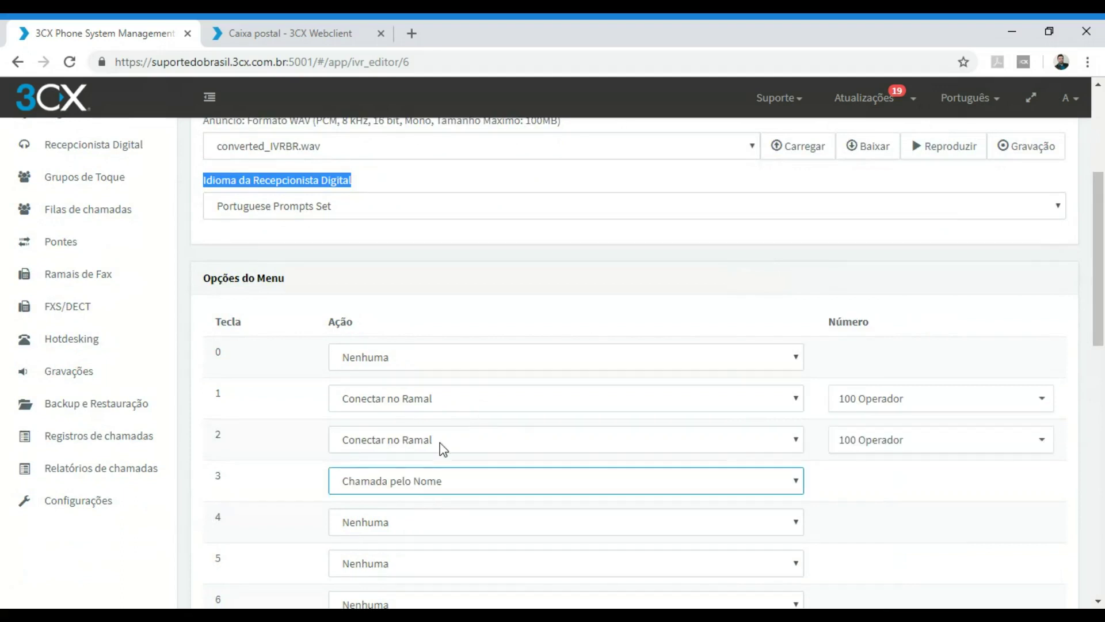
scroll(1101, 275, down, 1)
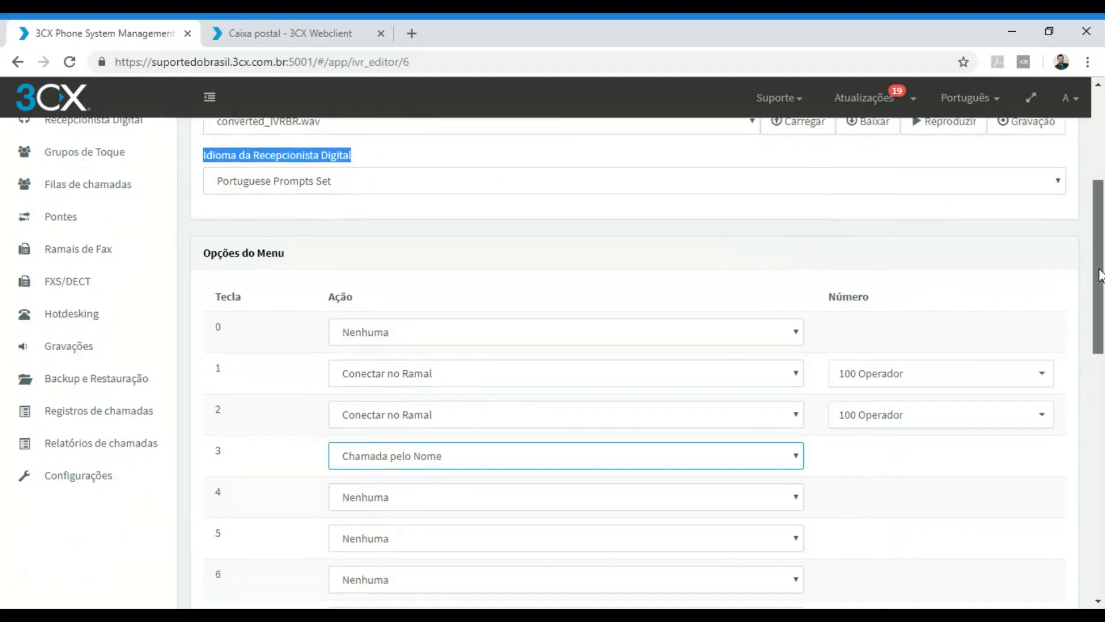
Step: Assign extension 102 to key 1 and extension 101 to key 2
click(884, 321)
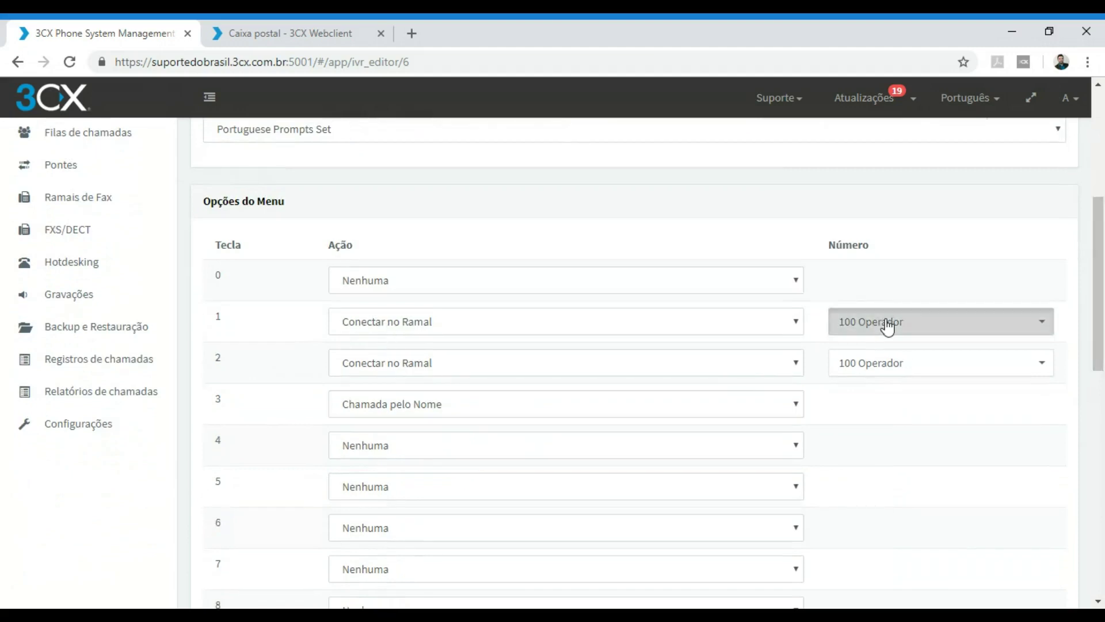
click(851, 394)
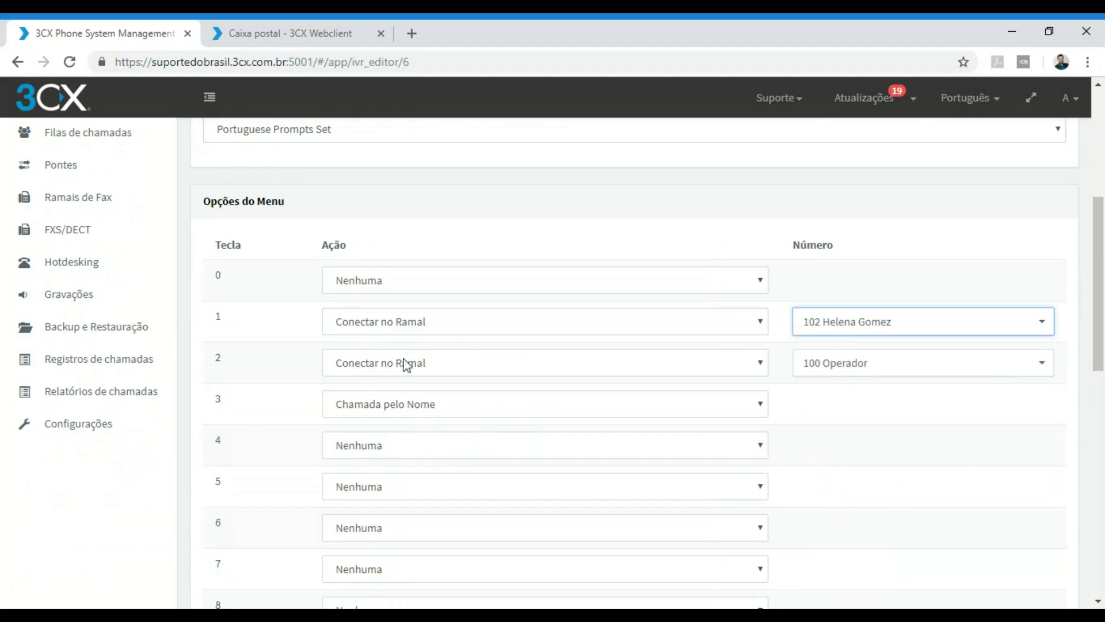
click(864, 365)
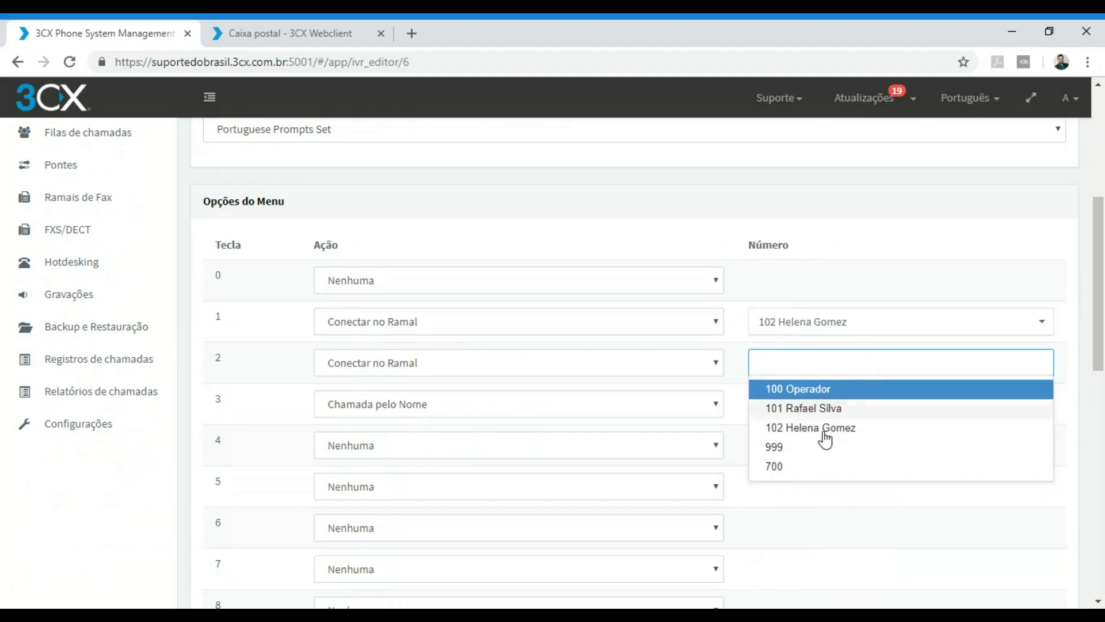
click(817, 410)
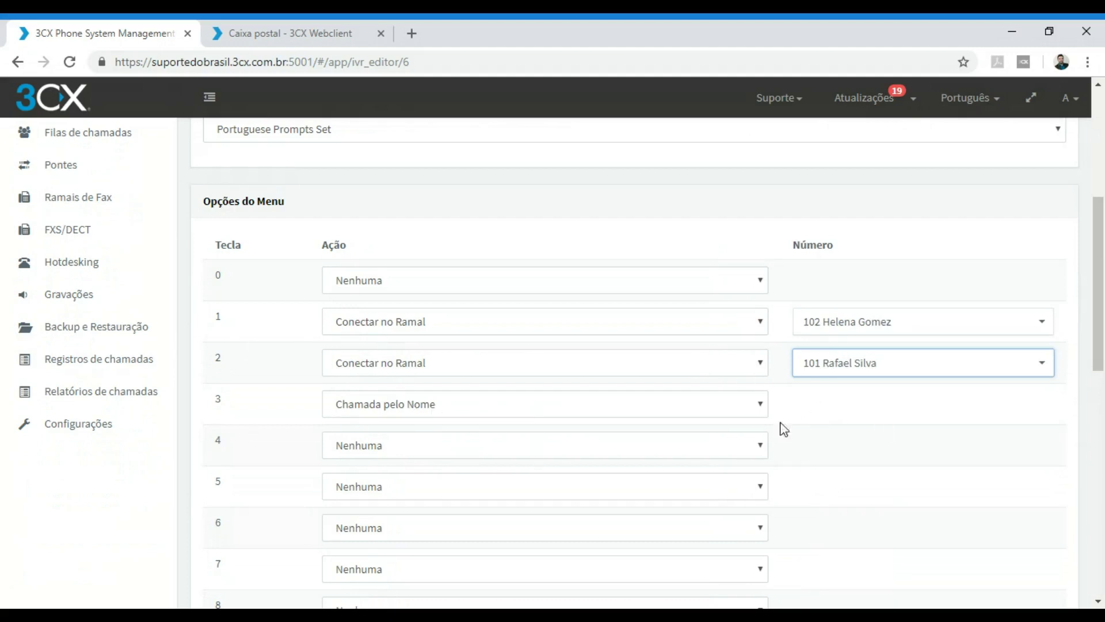
Step: Change the no-input timeout from 60 to 5 seconds
scroll(254, 437, down, 5)
scroll(253, 464, down, 6)
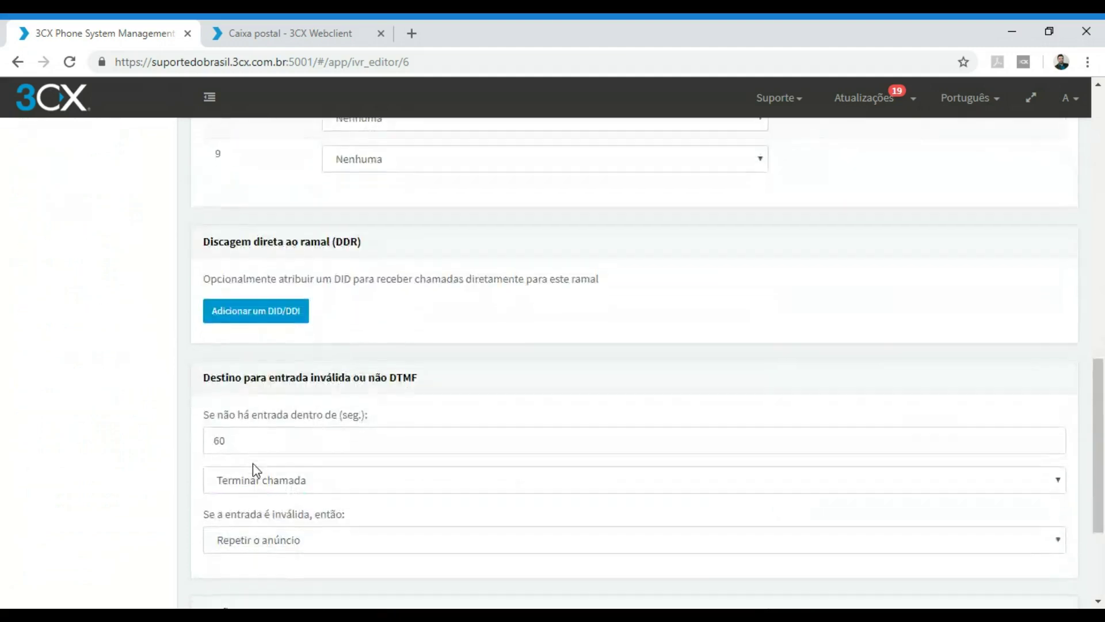
scroll(253, 464, up, 3)
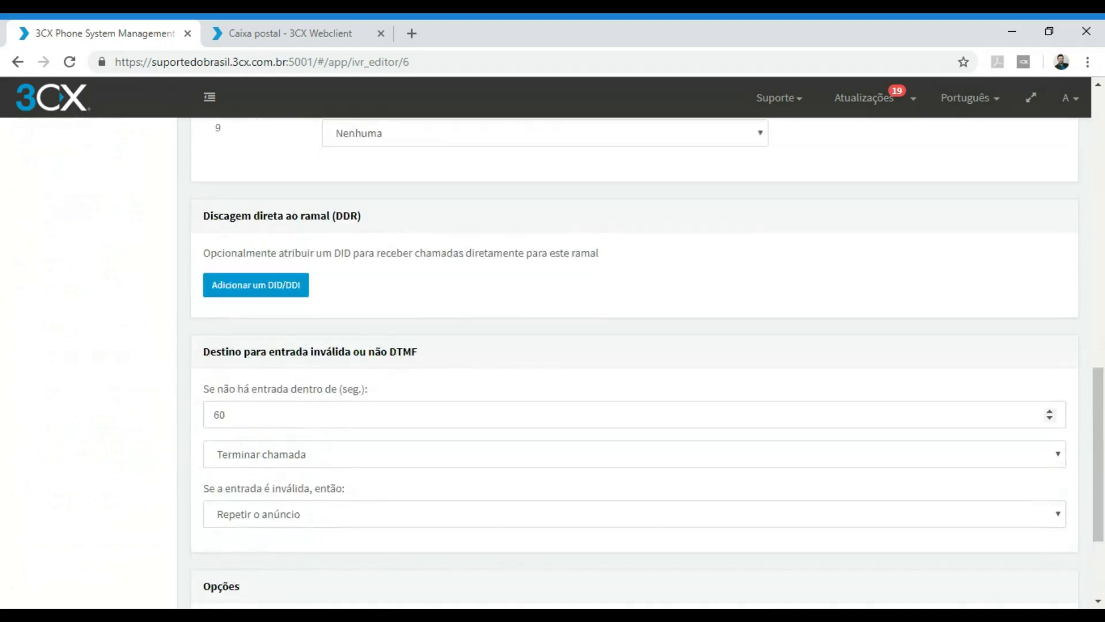
double_click(254, 410)
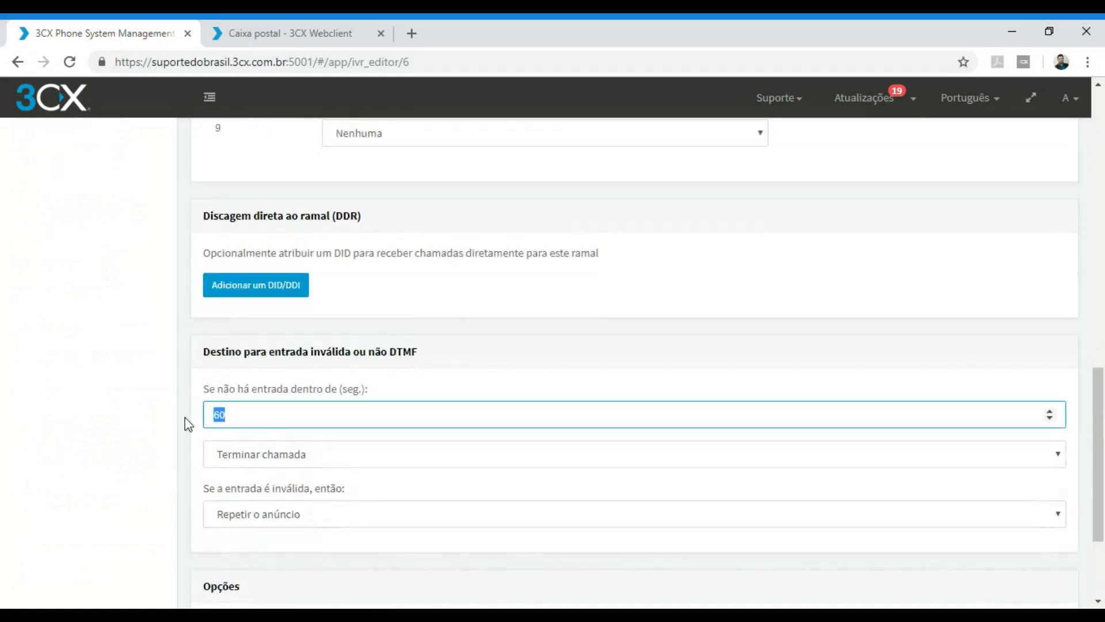
text(5)
Step: Route invalid or no-input calls to Conectar no Ramal, extension 102
click(240, 460)
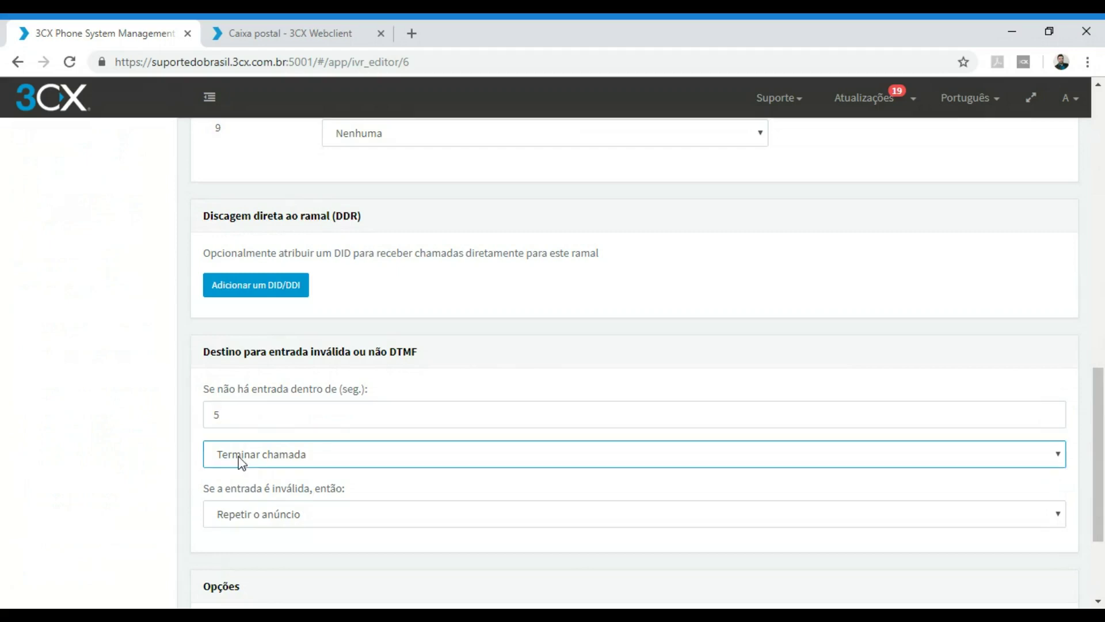
click(235, 501)
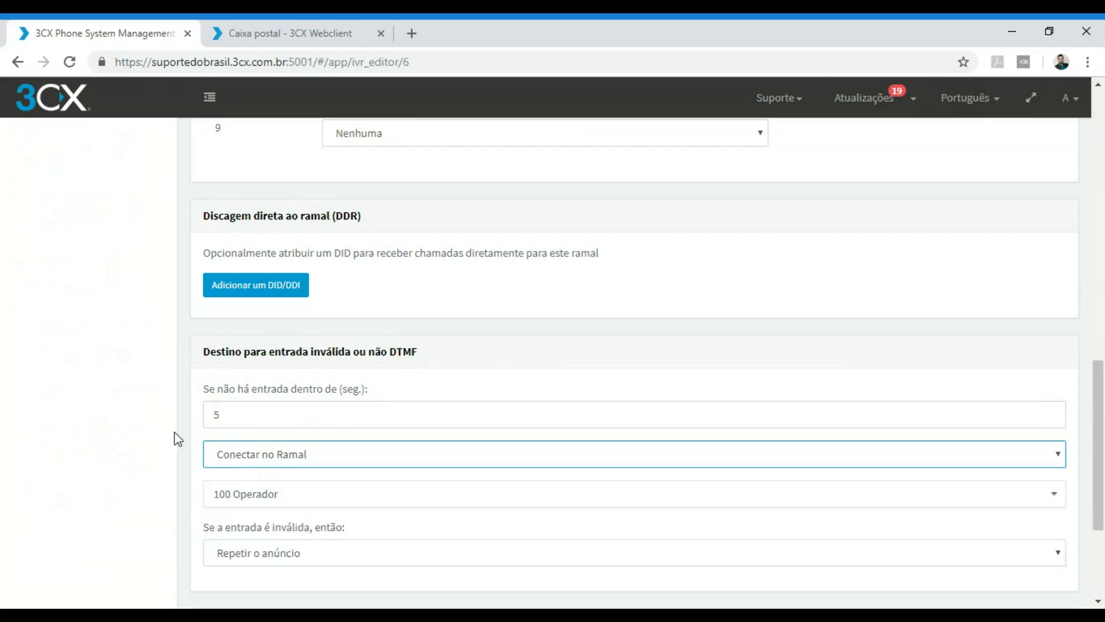
scroll(175, 437, down, 3)
click(224, 291)
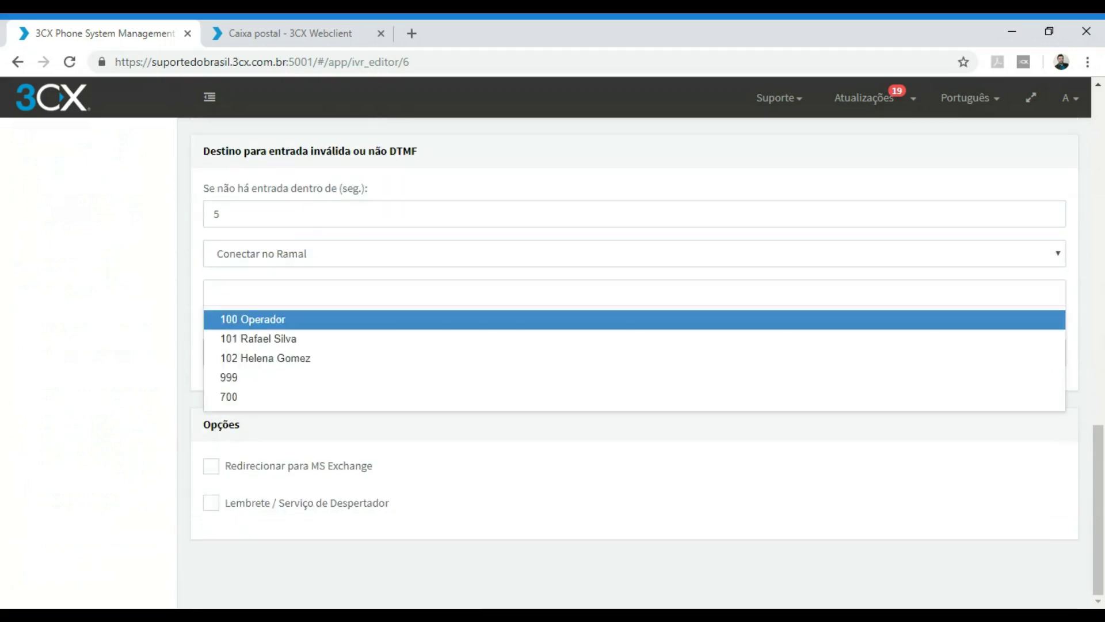
click(247, 358)
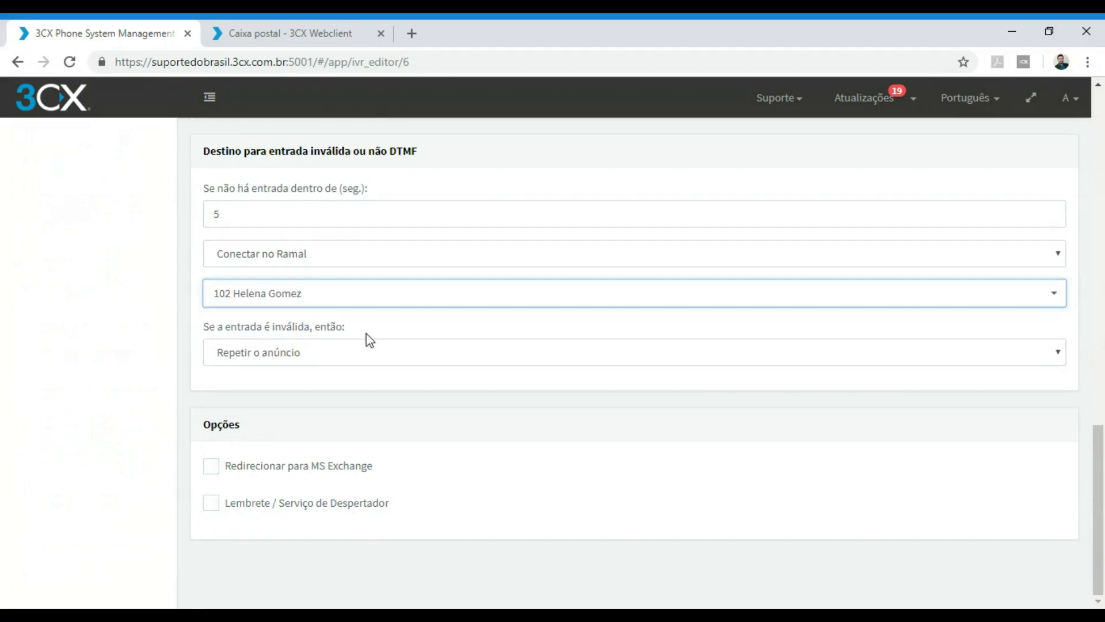
scroll(227, 412, up, 15)
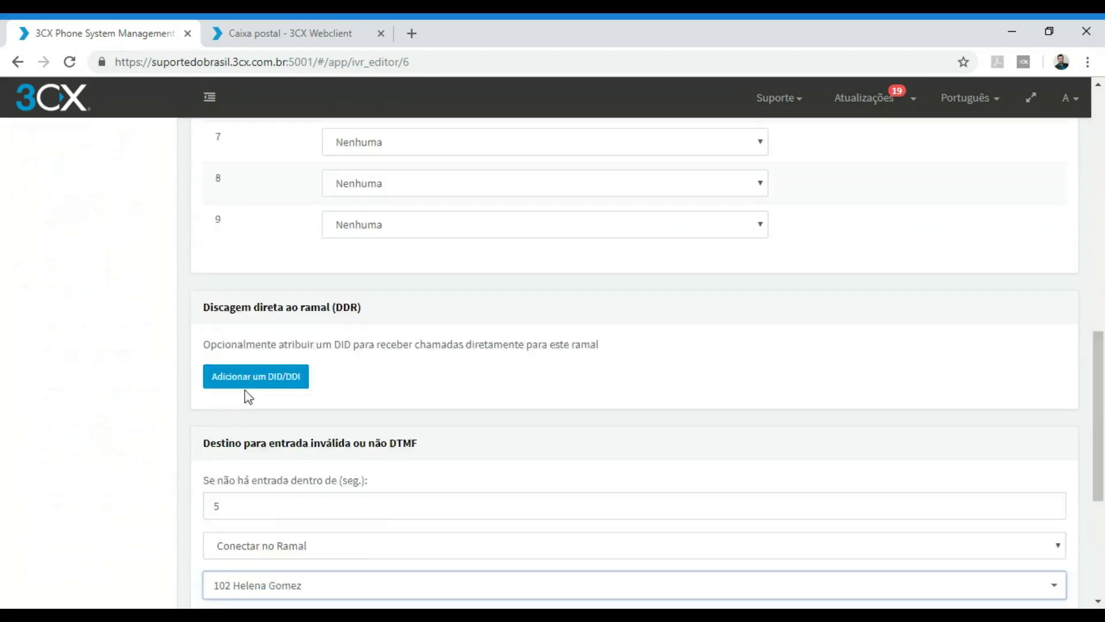
scroll(265, 338, up, 3)
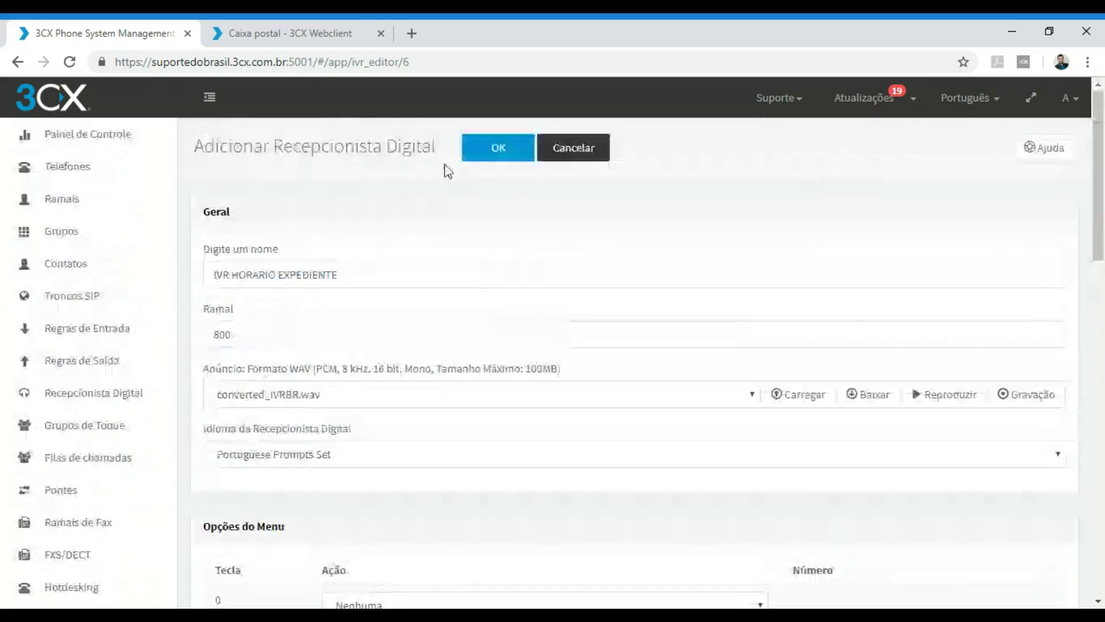
Step: Save the IVR HORARIO EXPEDIENTE receptionist and view active calls from the Painel de Controle dashboard
click(495, 147)
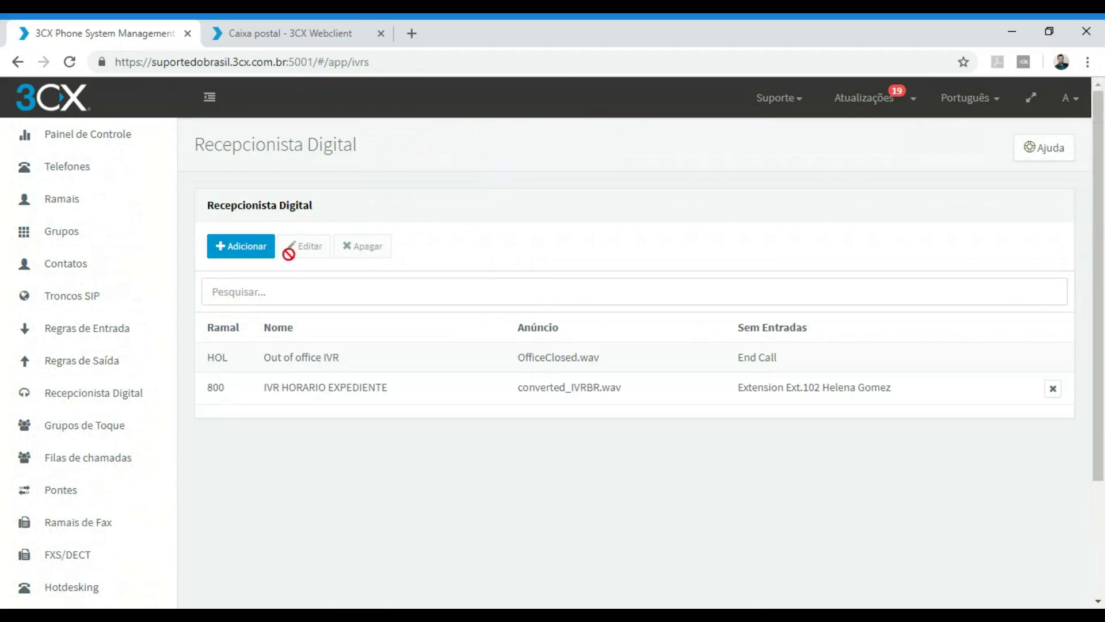
click(114, 135)
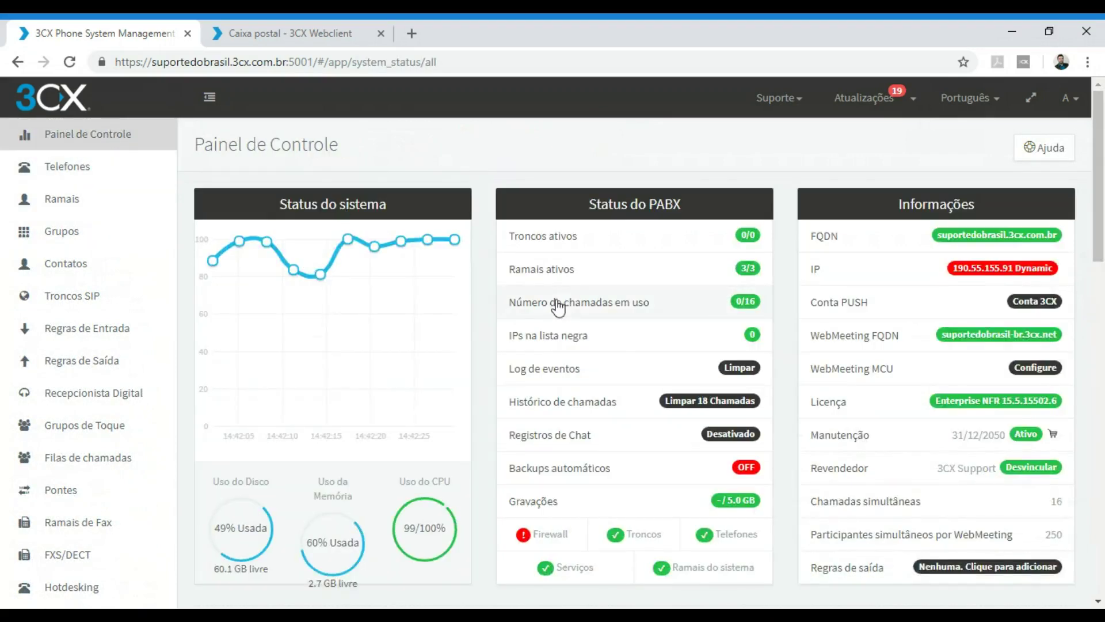
click(557, 302)
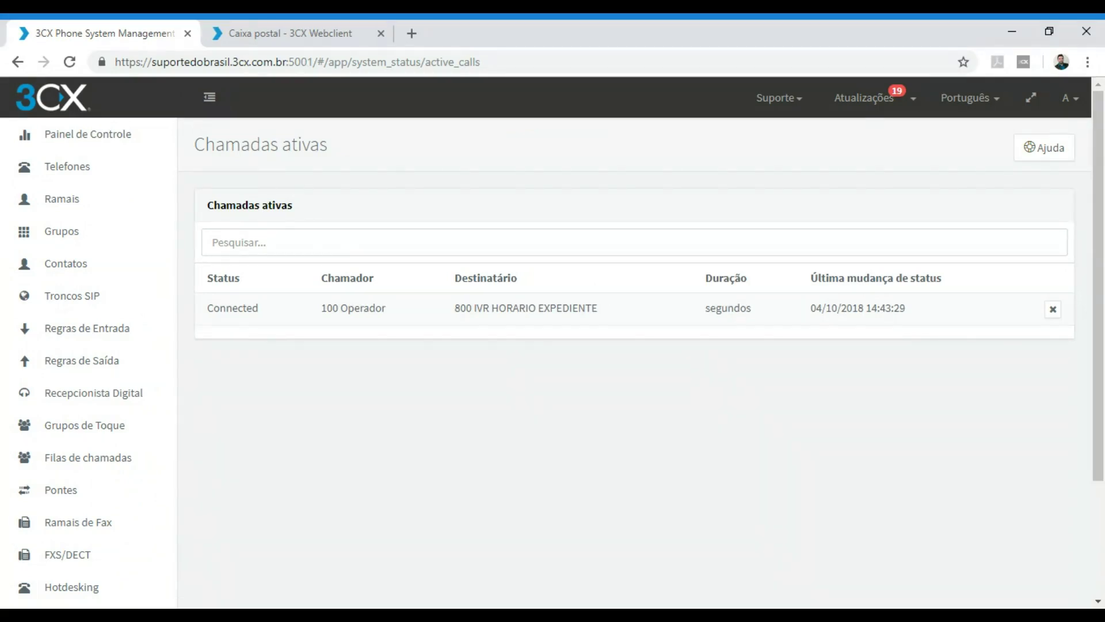
Step: Review extension 101 in the Ramais list, then return to the Painel de Controle dashboard
click(64, 202)
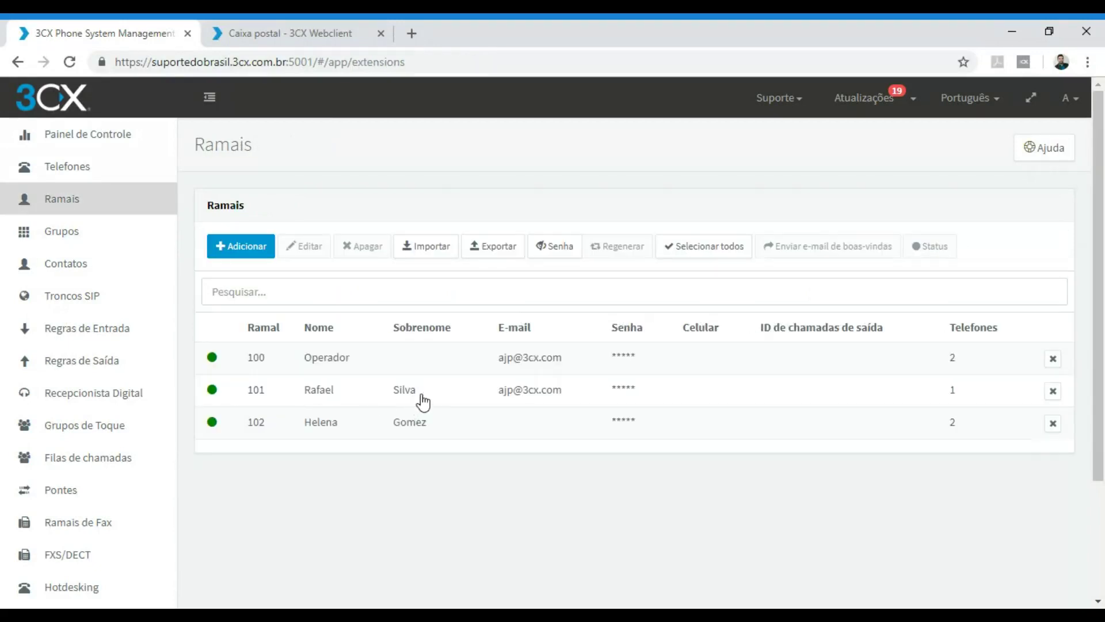
double_click(417, 401)
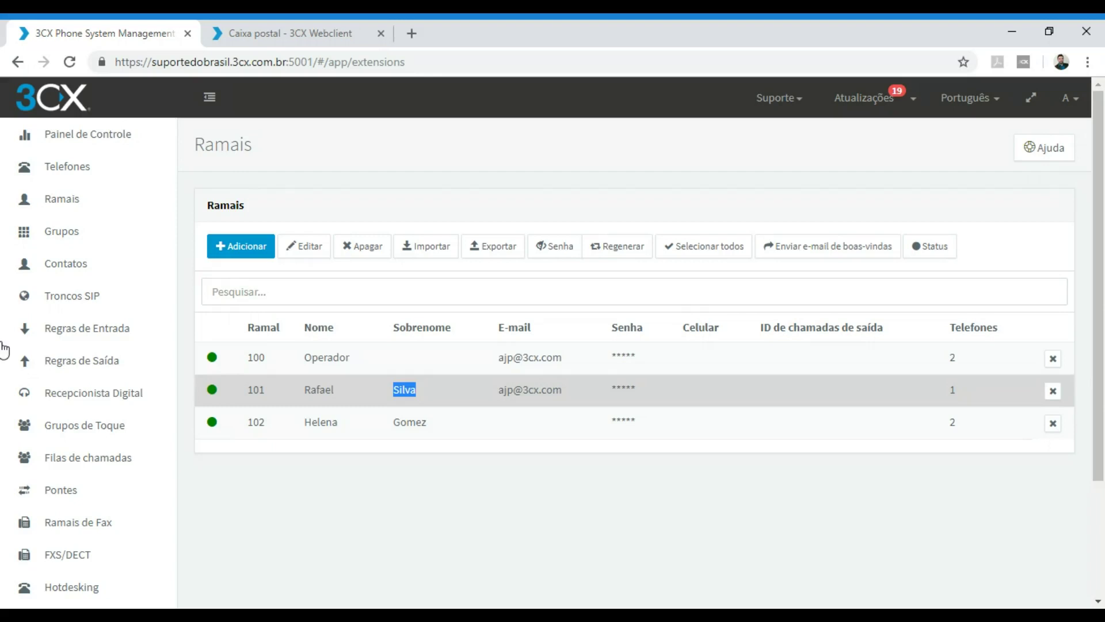
click(92, 139)
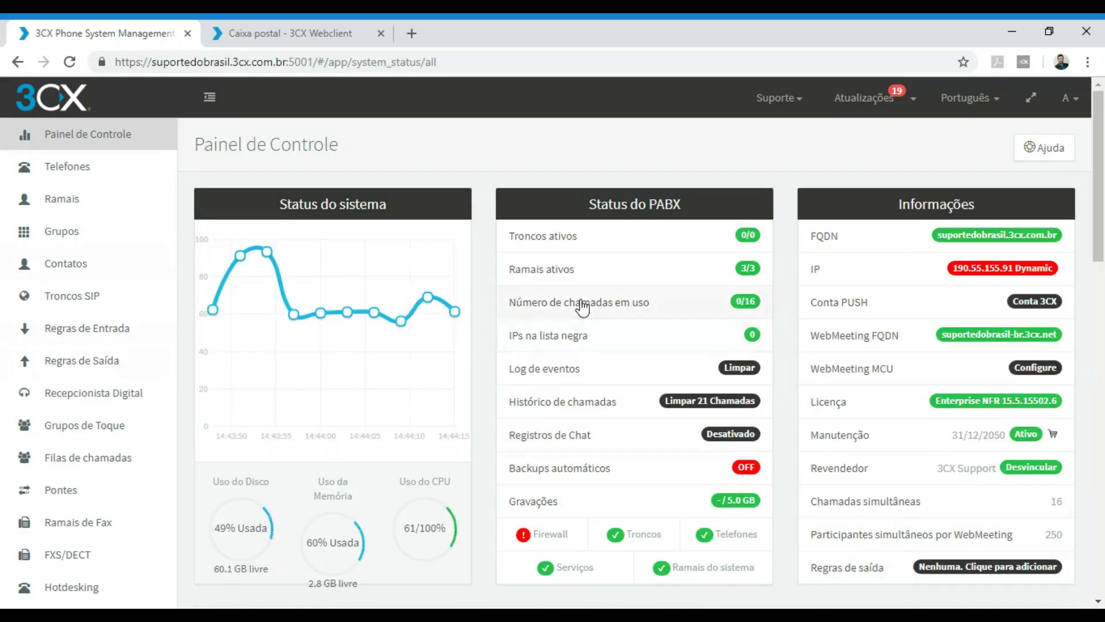
click(582, 306)
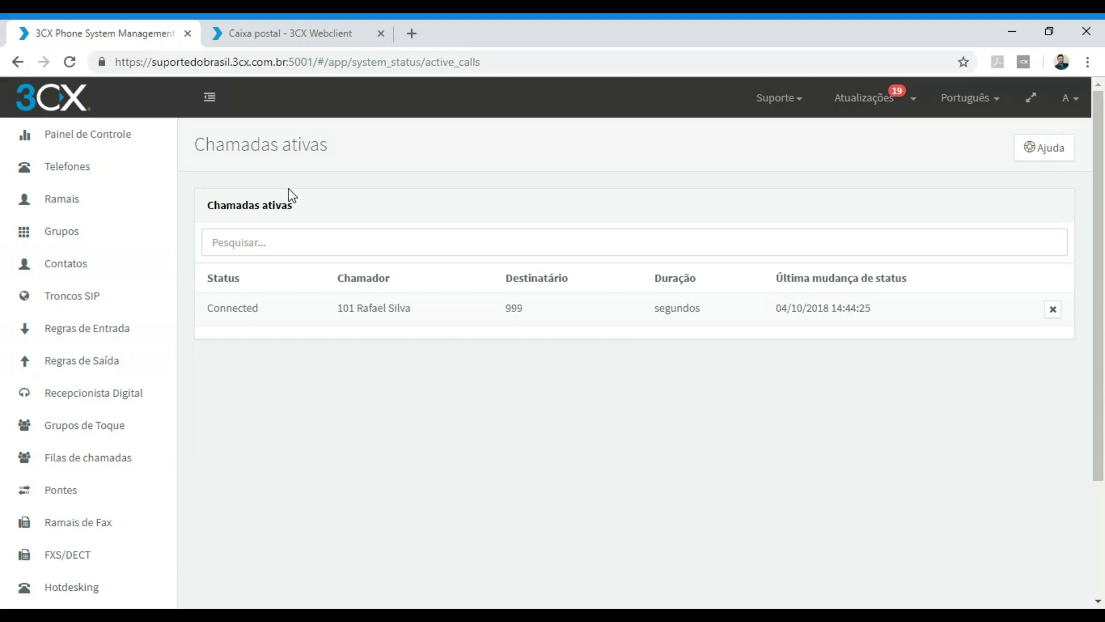
click(85, 202)
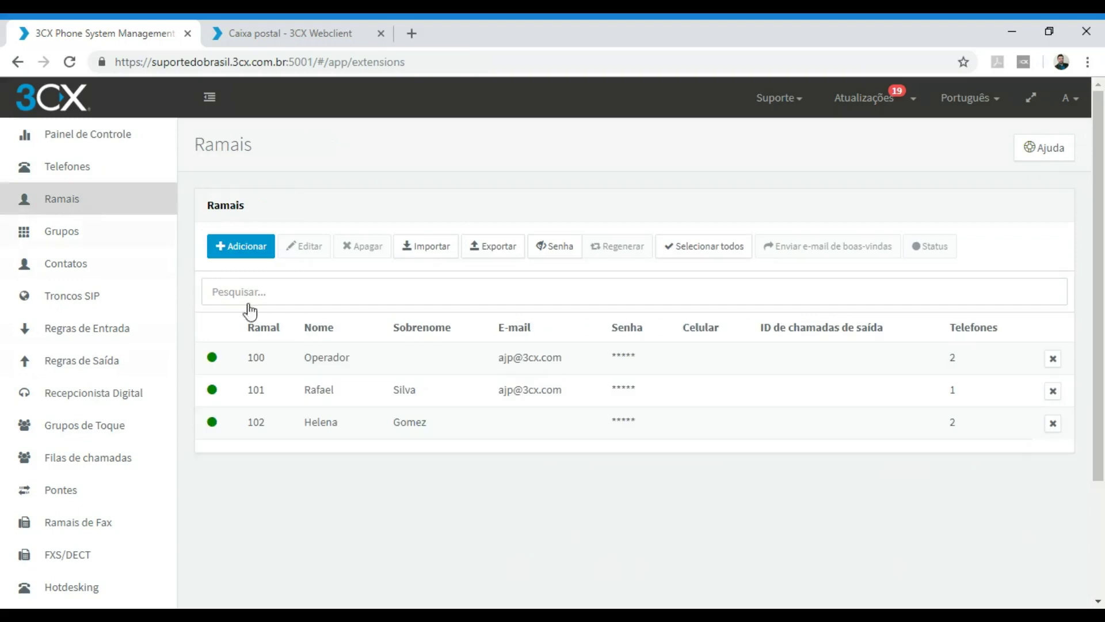
click(296, 397)
click(300, 247)
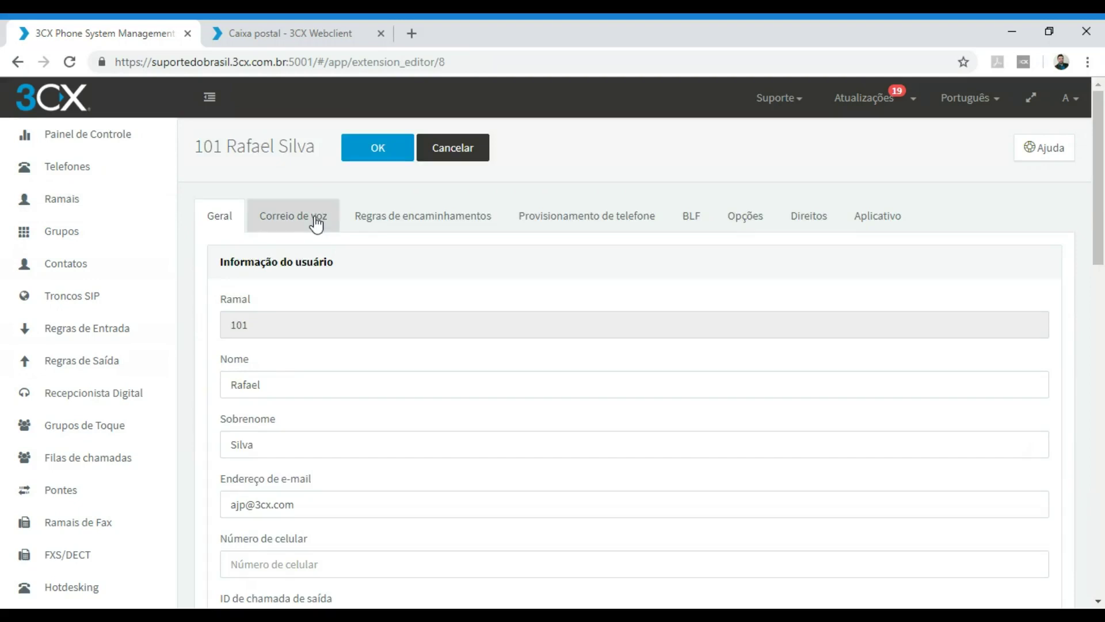
click(316, 225)
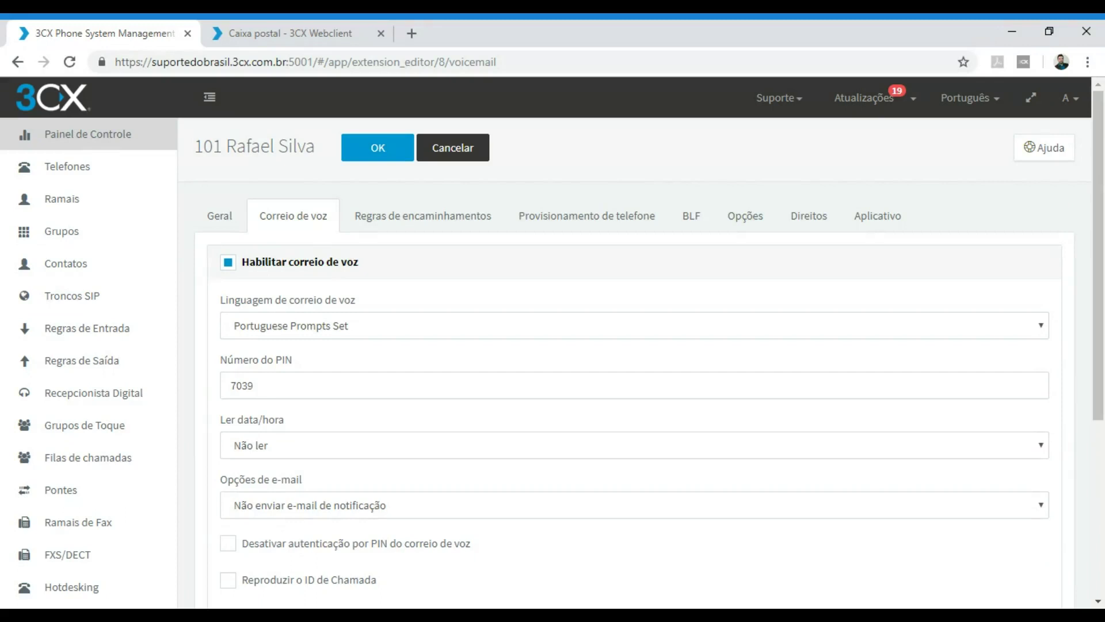
click(76, 139)
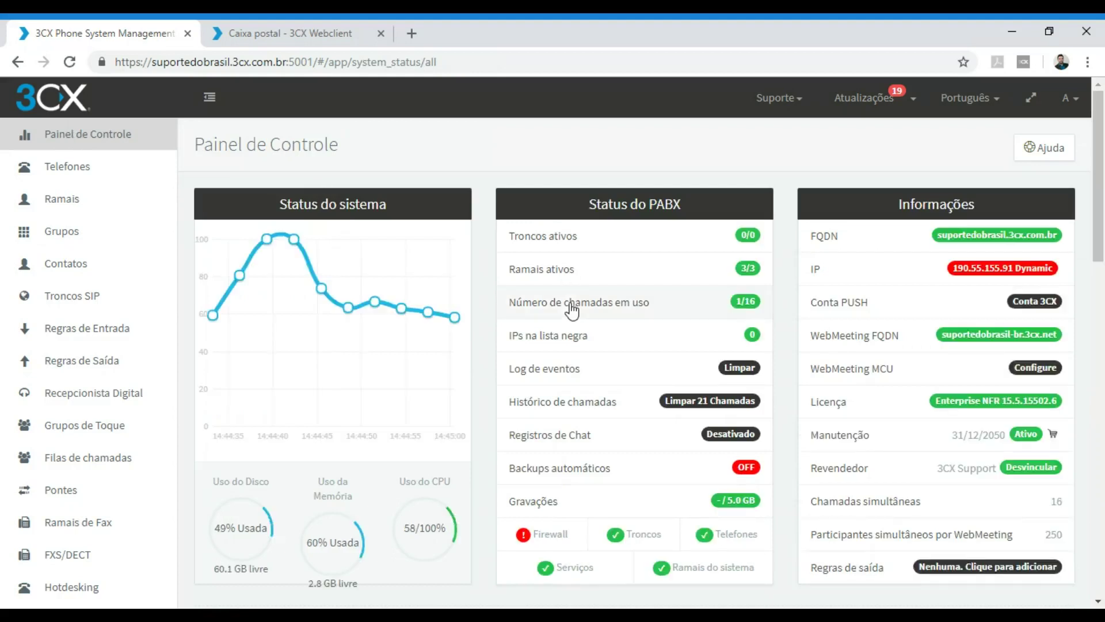
click(571, 310)
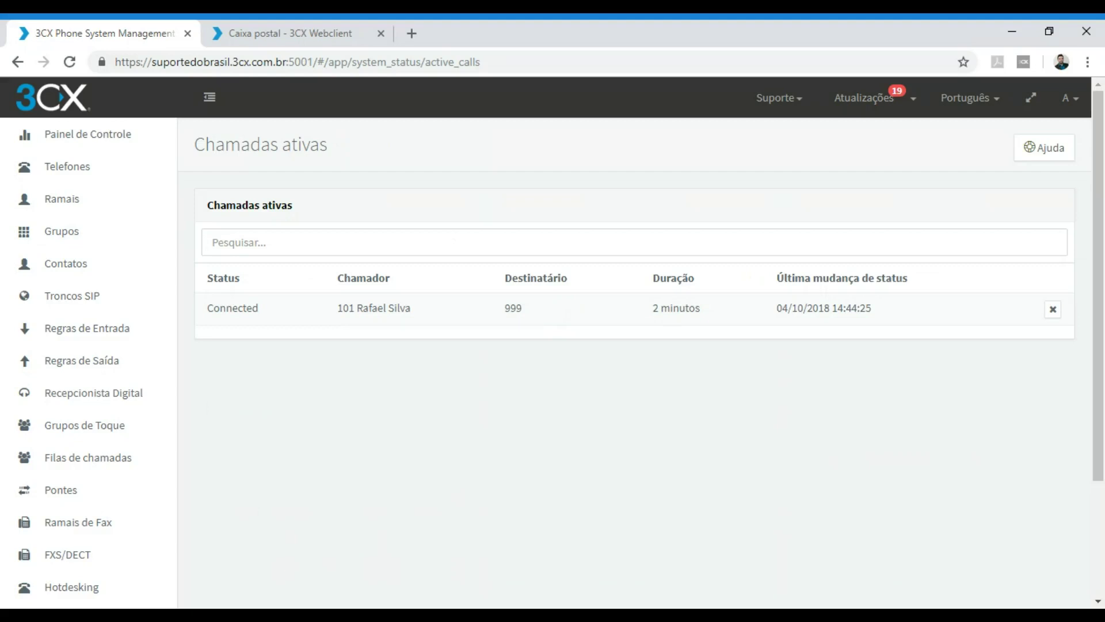
click(63, 206)
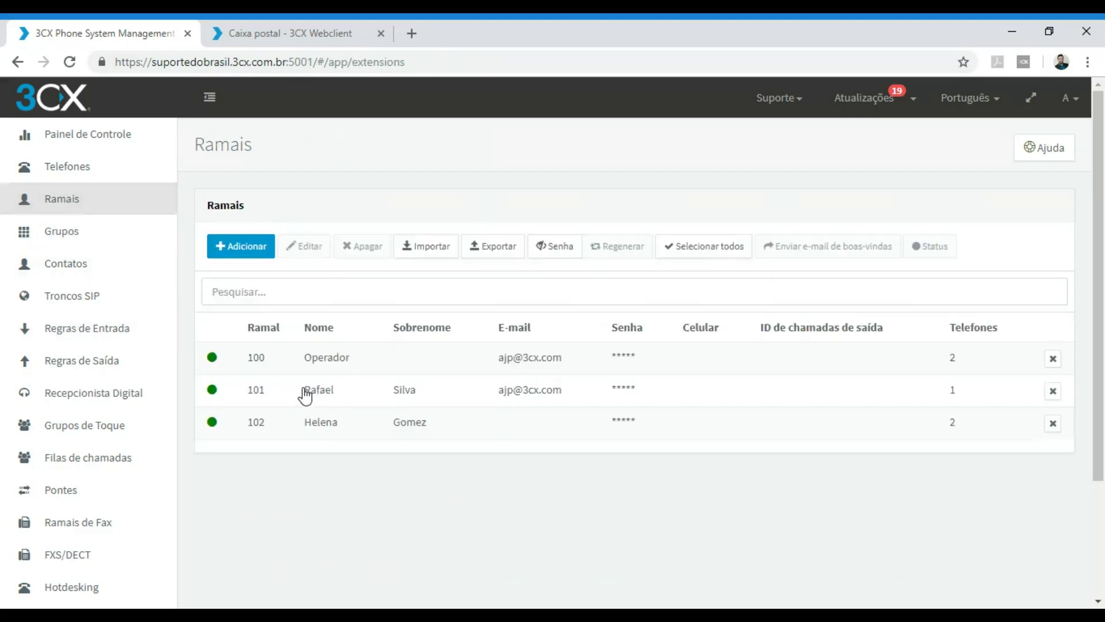
drag(304, 395, 422, 397)
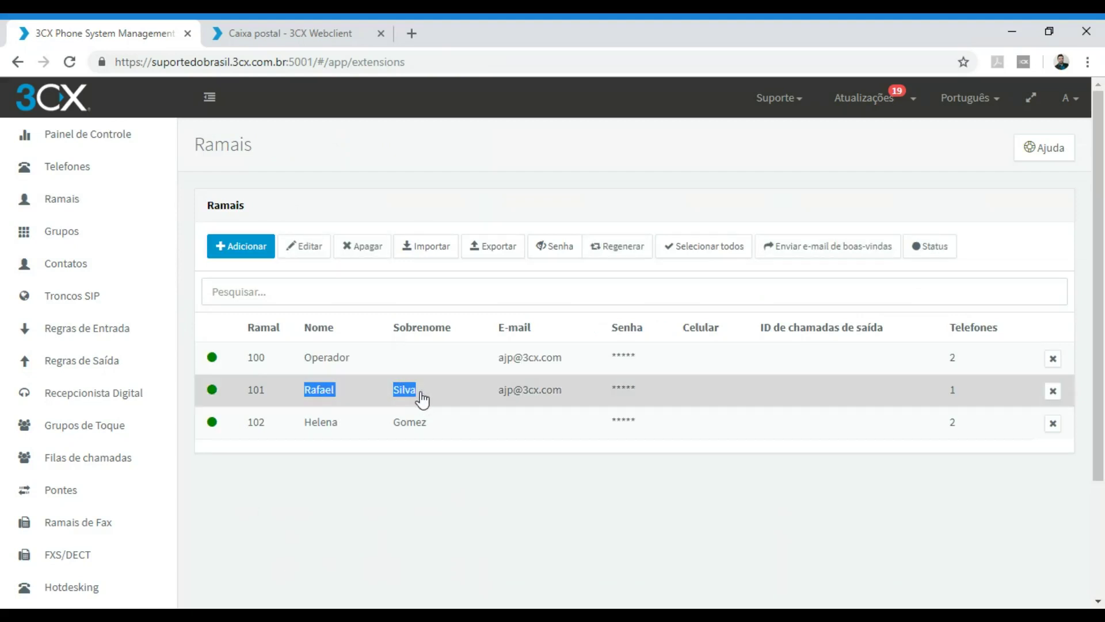
click(139, 142)
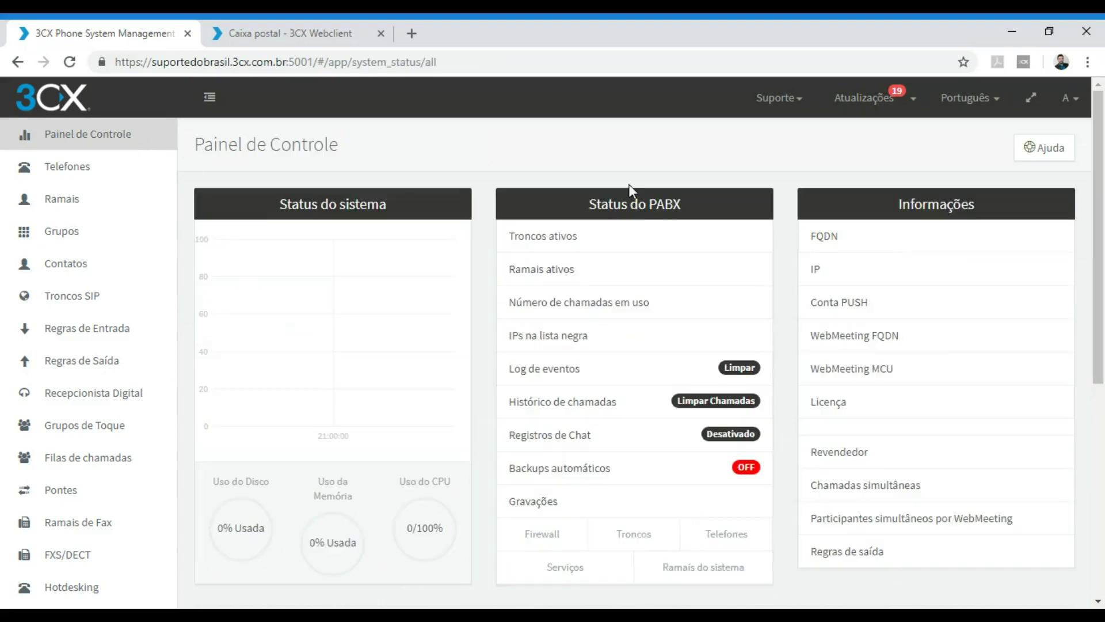
Step: Check Chamadas ativas for the call from 100 to 101, then show the Ramais list
click(615, 309)
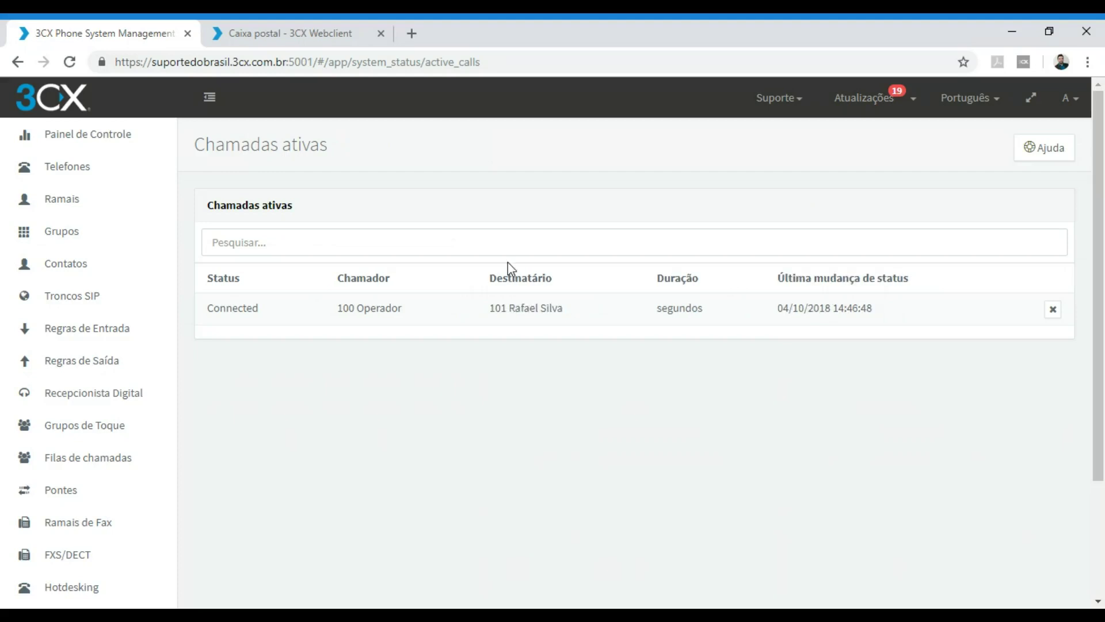
drag(490, 307, 578, 313)
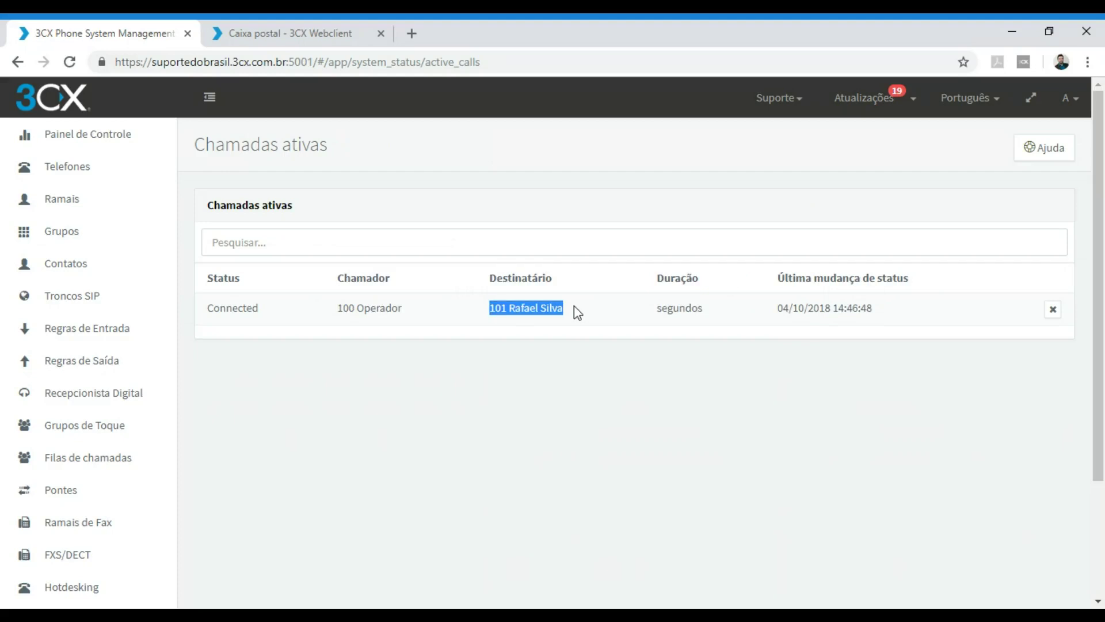
click(103, 200)
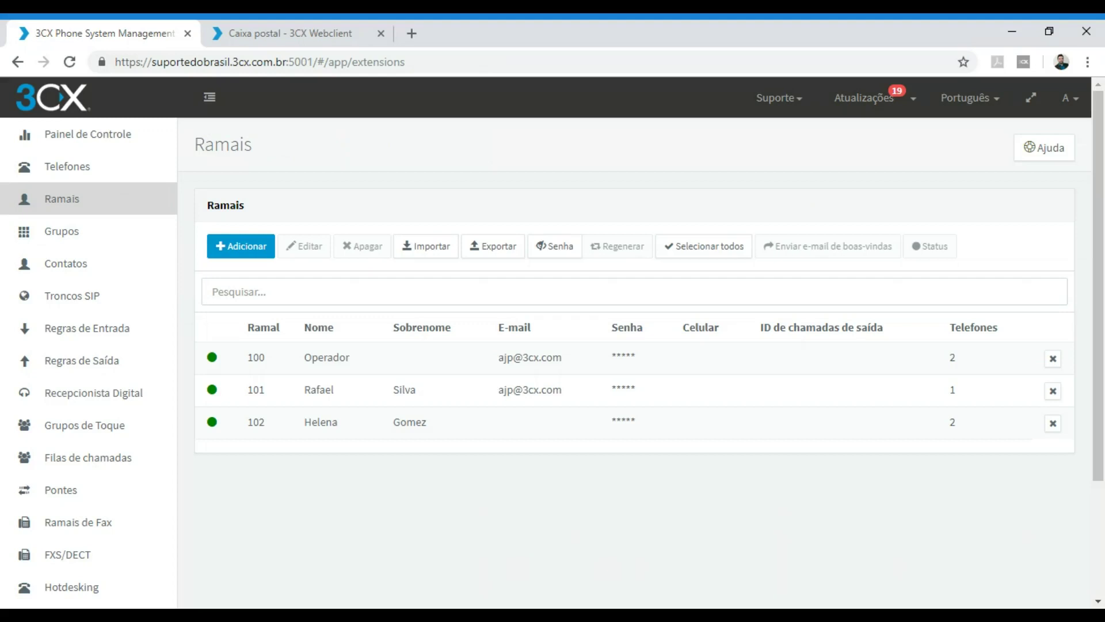
click(115, 397)
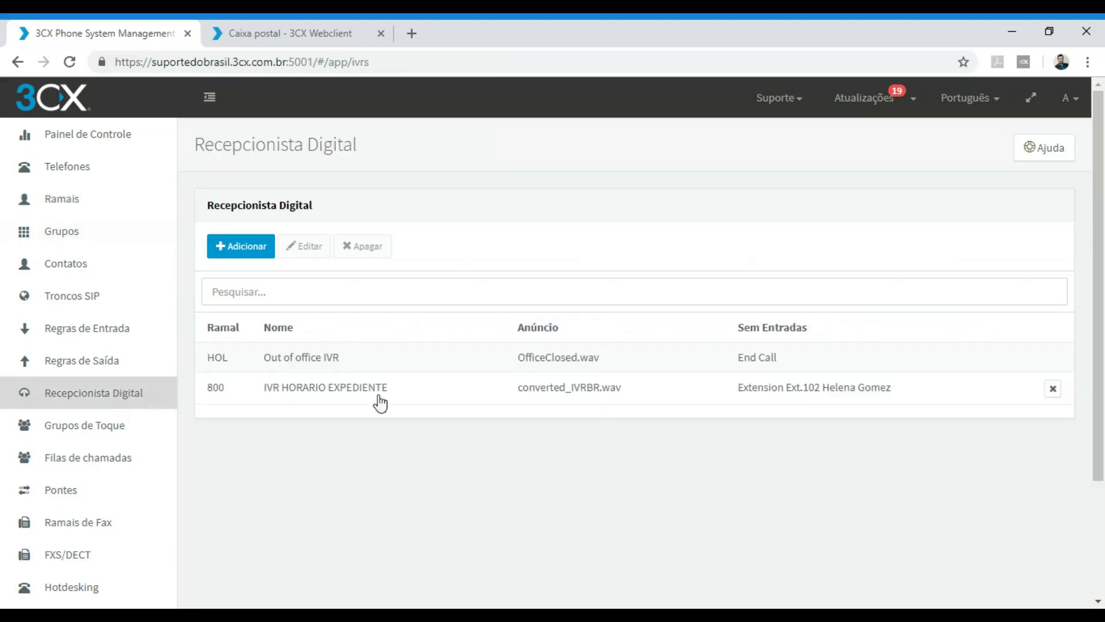
drag(507, 388, 627, 394)
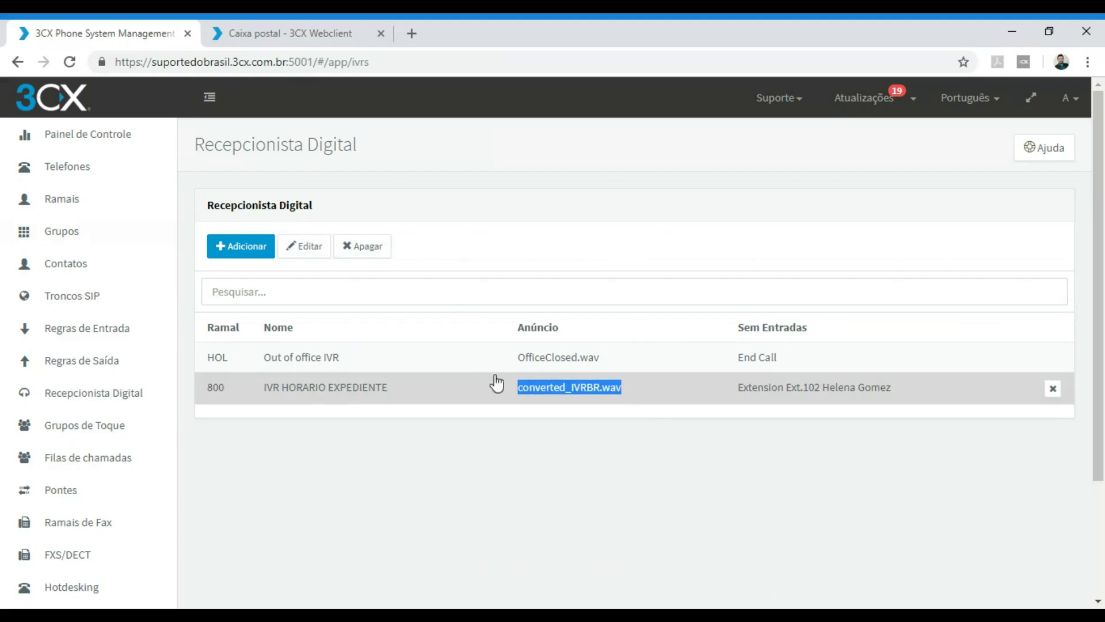
click(72, 210)
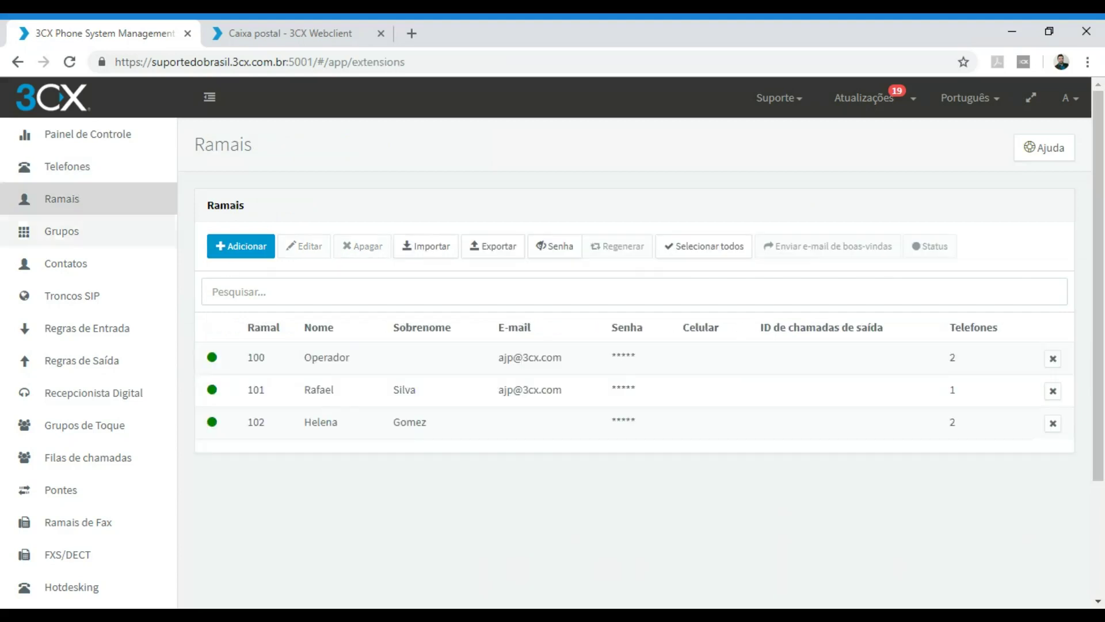
drag(301, 392, 427, 397)
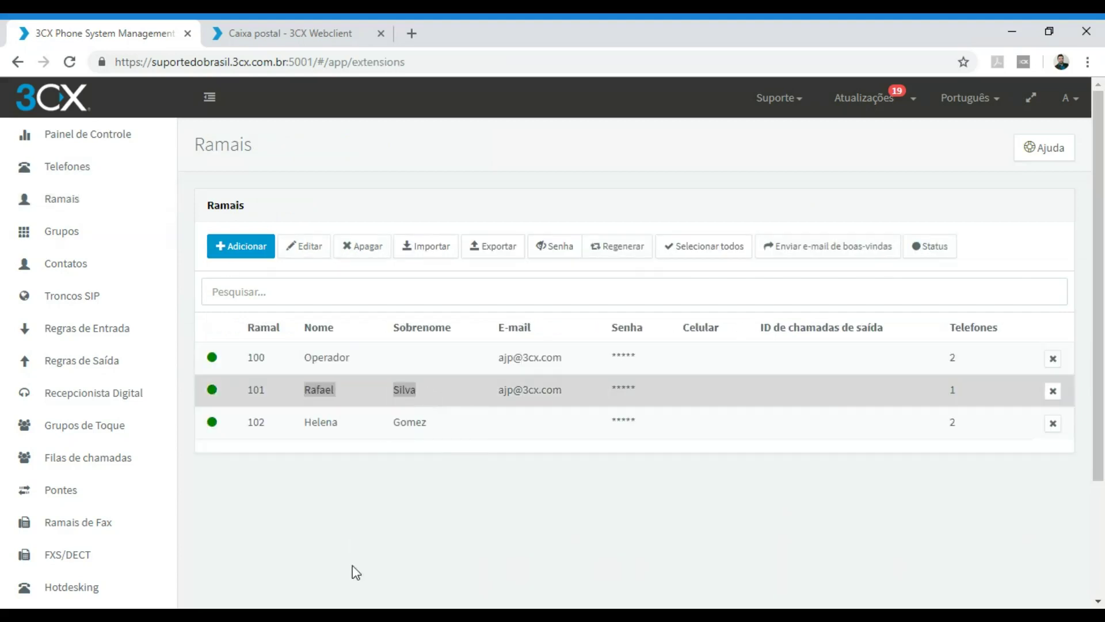